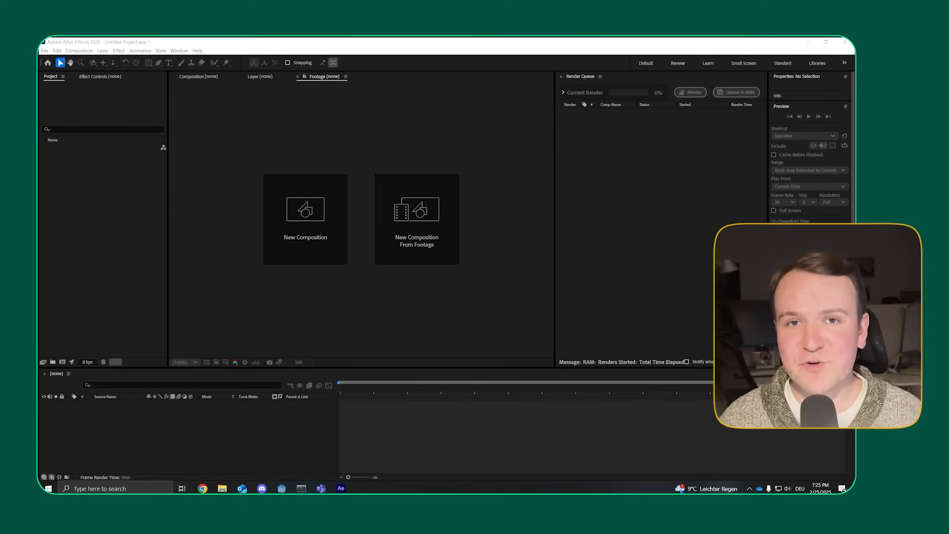
Step: Import river.mov from the footage folder into the project and open it in the Footage viewer
drag(39, 225, 503, 204)
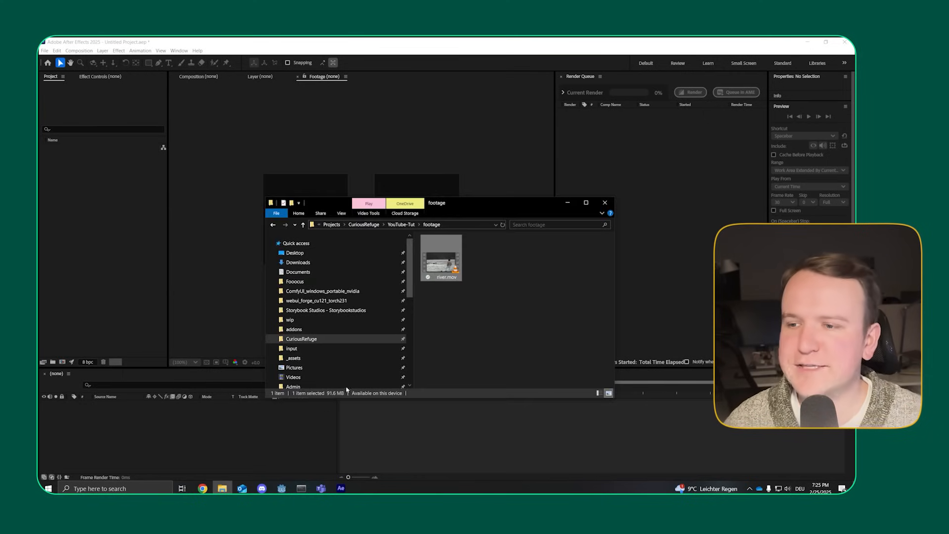
drag(441, 258, 113, 236)
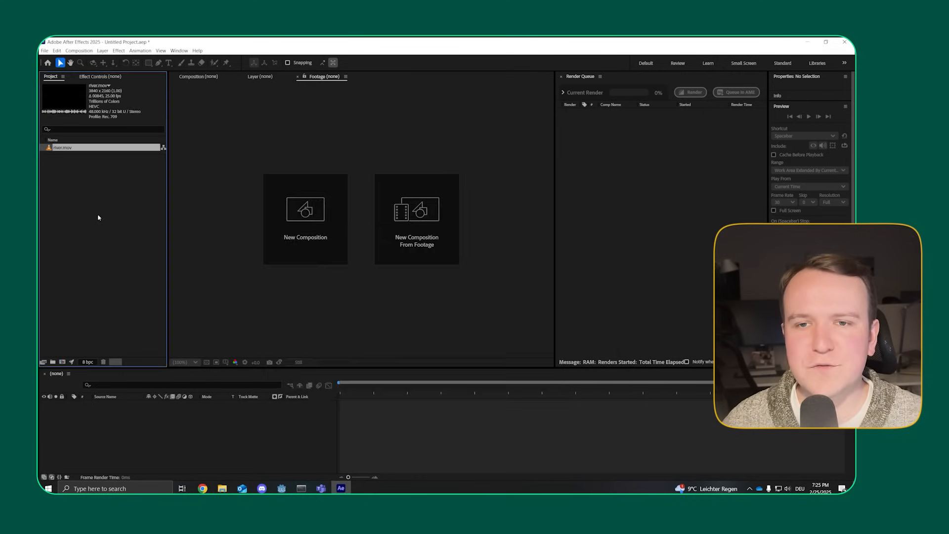
double_click(51, 148)
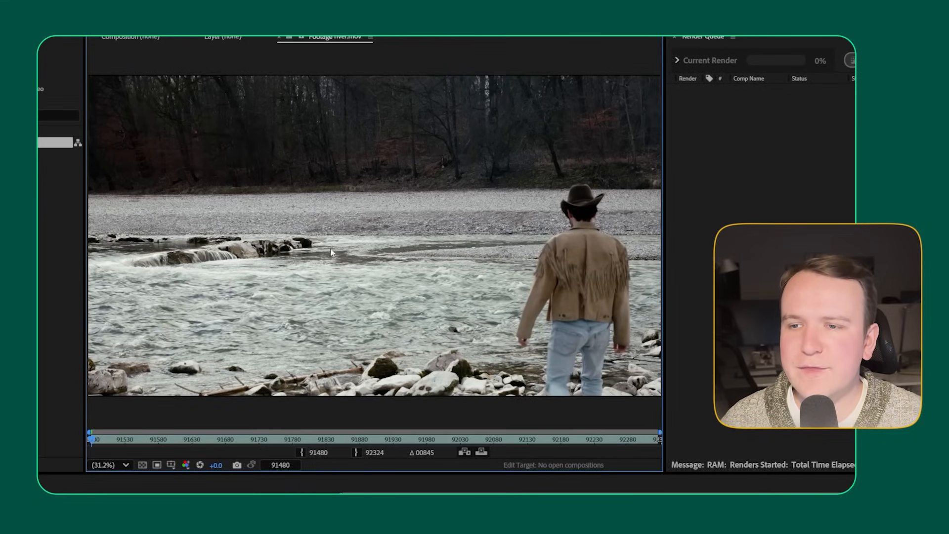
Step: Trim the river.mov footage to an in point at frame 91525 and an out point at frame 91711
drag(92, 440, 154, 438)
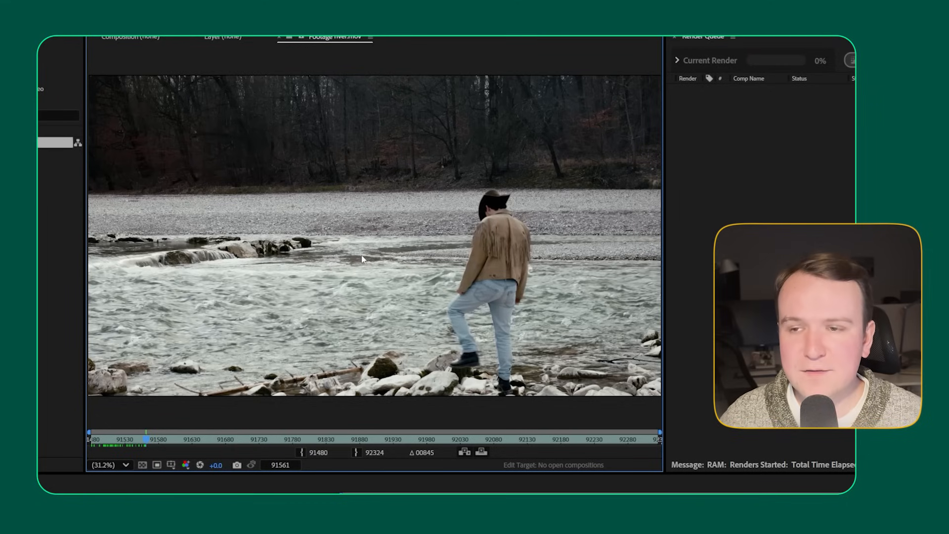
drag(99, 440, 196, 434)
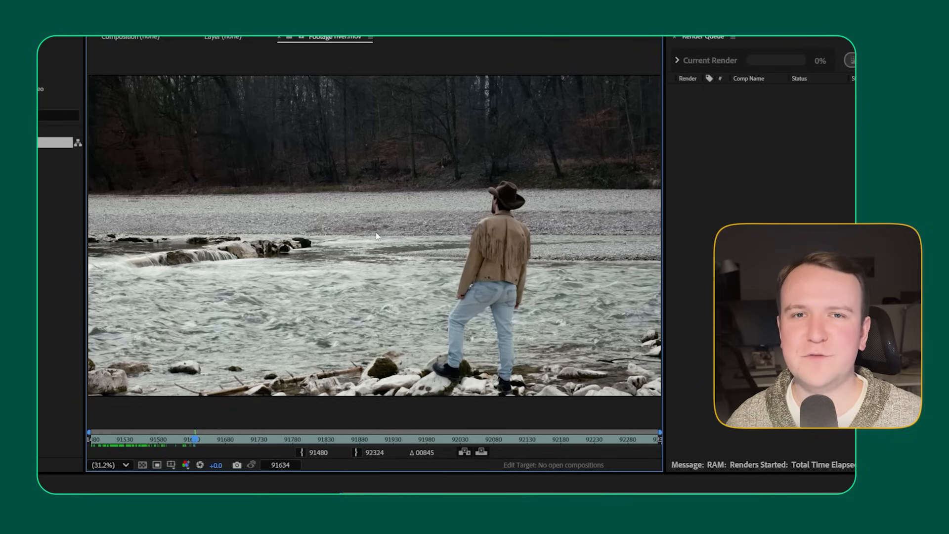
mouse_move(92, 442)
mouse_down()
mouse_move(120, 443)
mouse_move(105, 443)
mouse_up()
click(301, 450)
key(space)
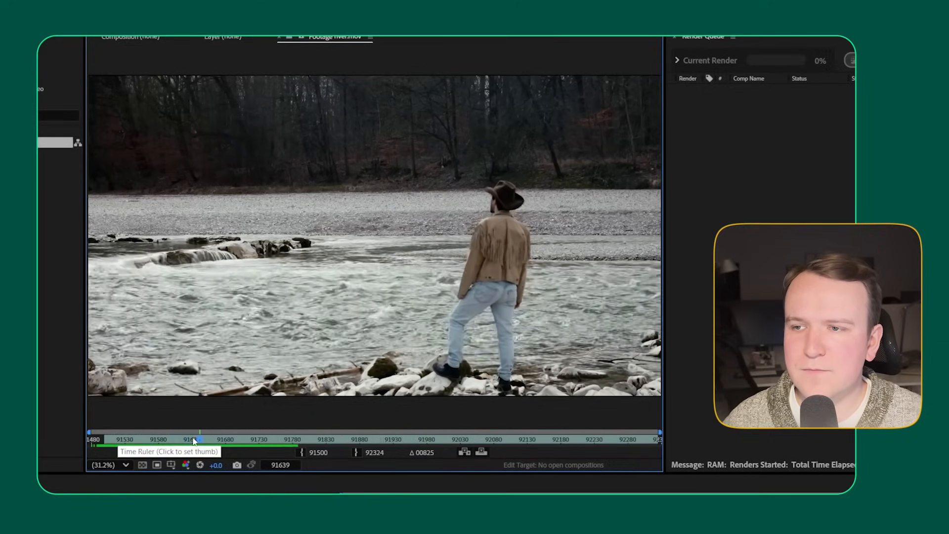
key(space)
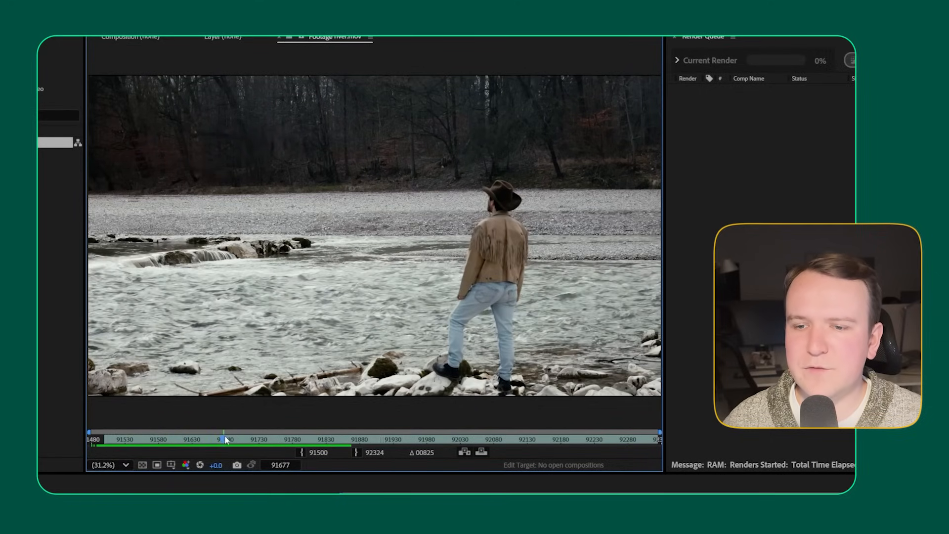
drag(226, 441, 128, 444)
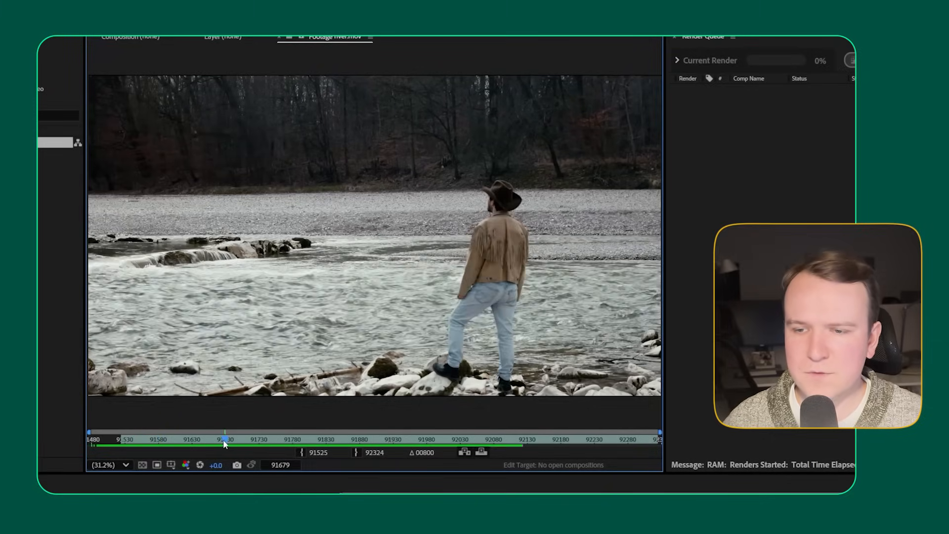
drag(226, 443, 246, 437)
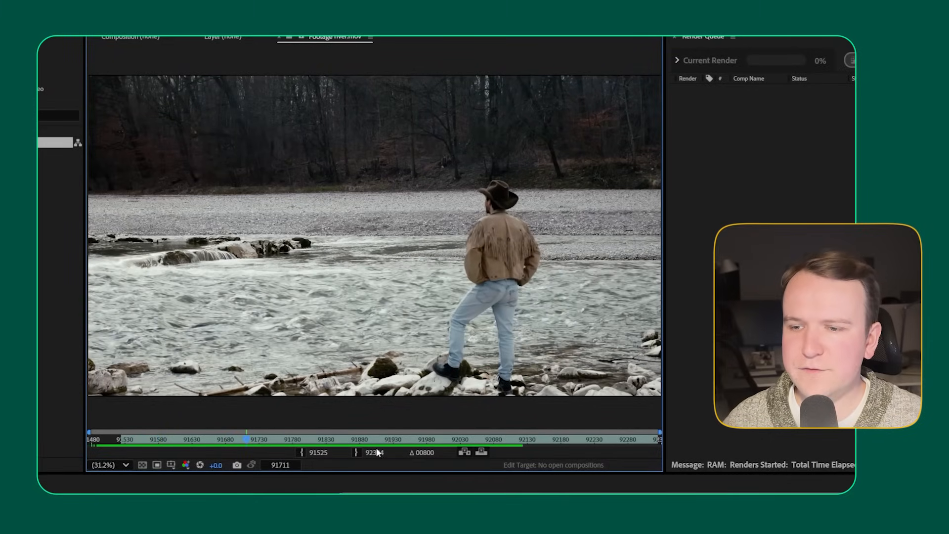
click(356, 451)
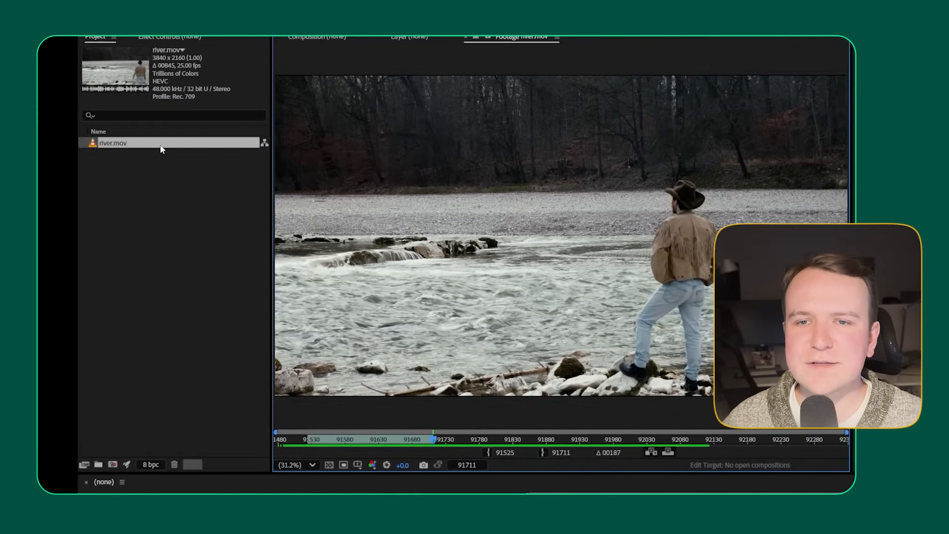
Step: Create a composition from the trimmed river.mov and go to its first frame, 91525
drag(161, 145, 114, 452)
drag(114, 346, 117, 346)
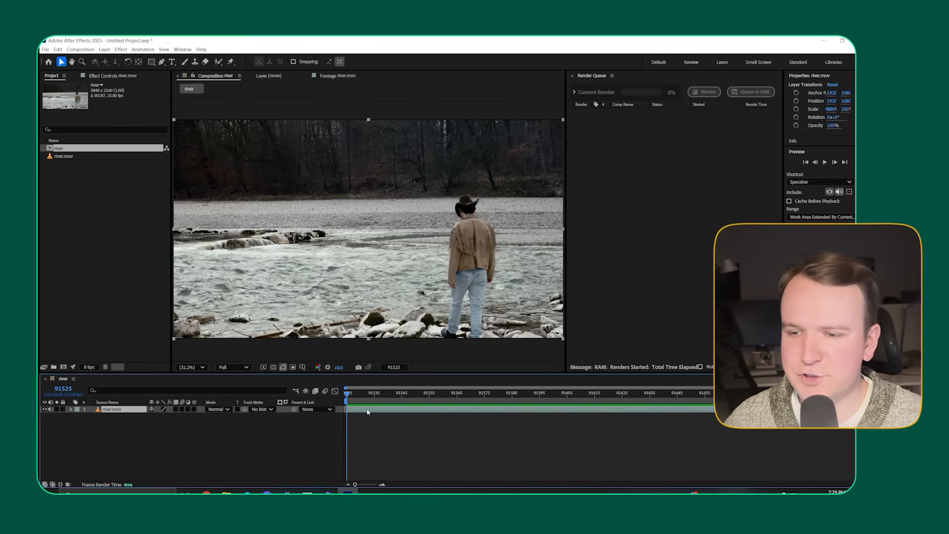
drag(357, 396, 337, 395)
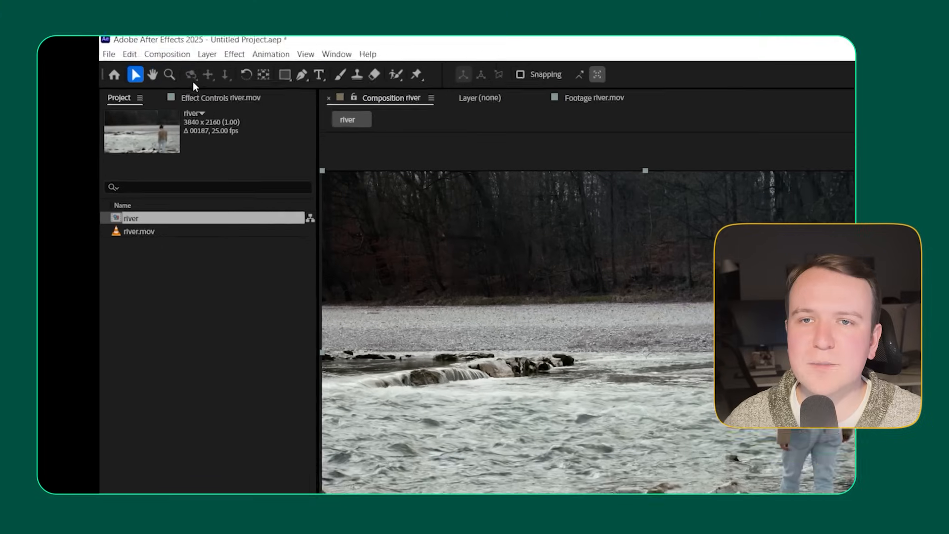
Step: Save the current frame as a Photoshop file named river (91525).psd and render it from the render queue
click(214, 63)
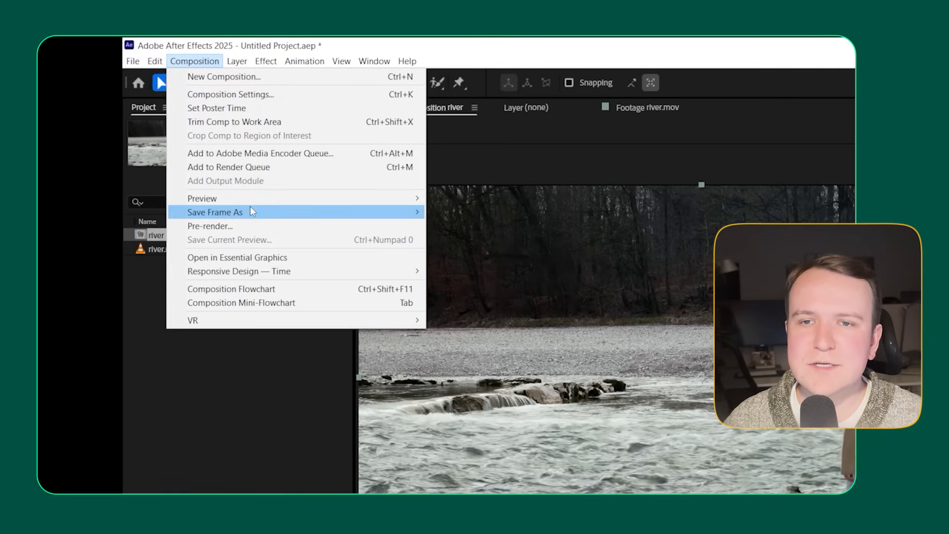
mouse_move(250, 212)
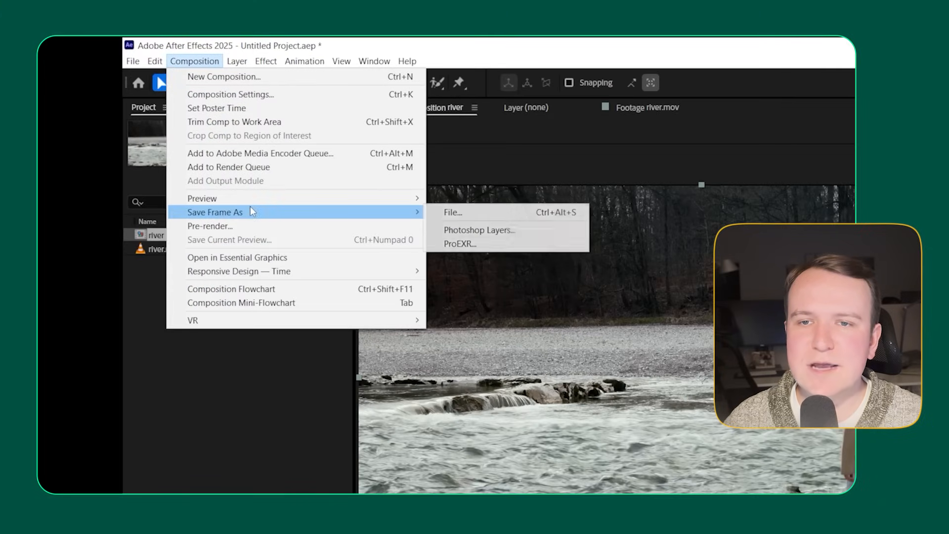
click(482, 212)
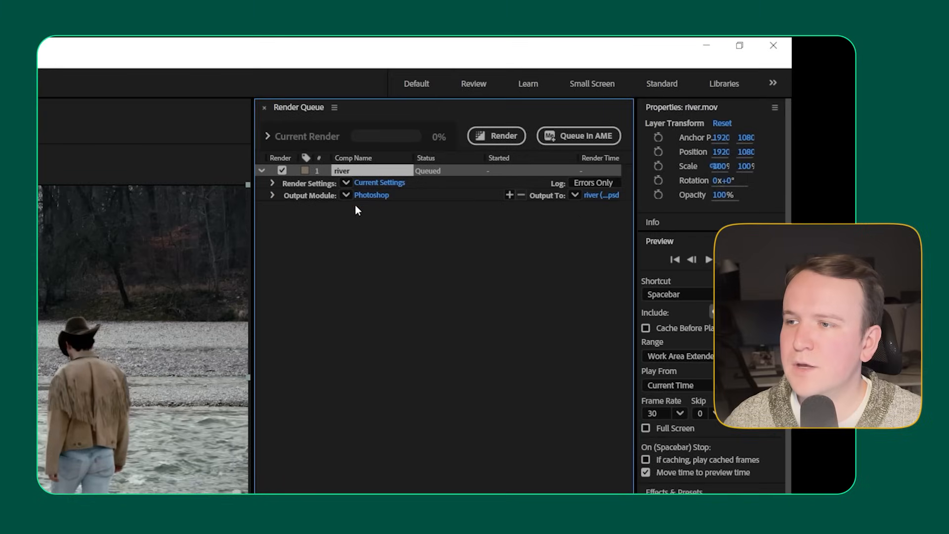
drag(254, 238, 150, 246)
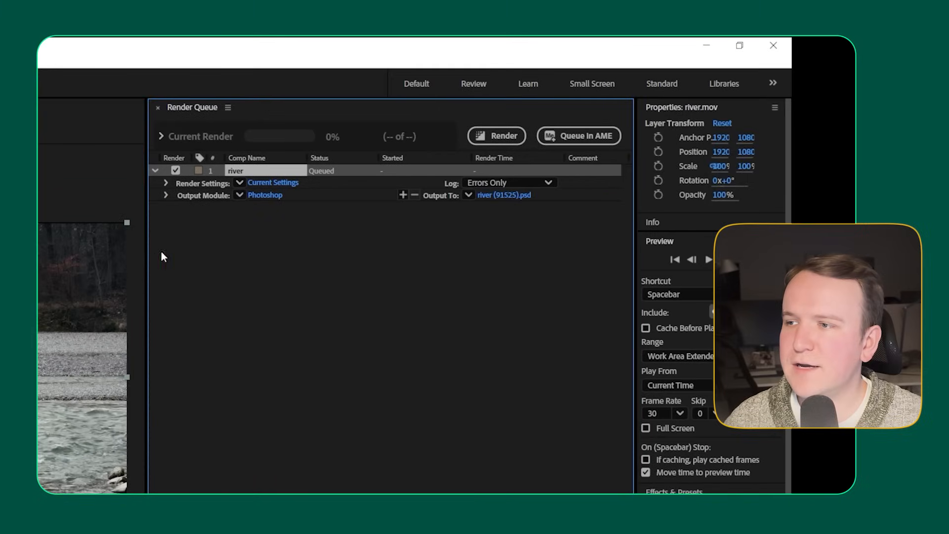
click(504, 195)
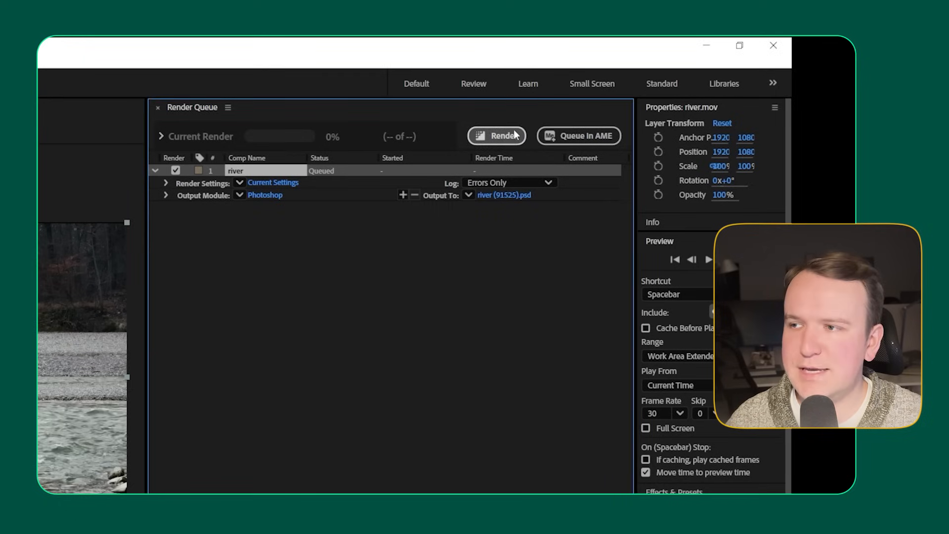
click(496, 136)
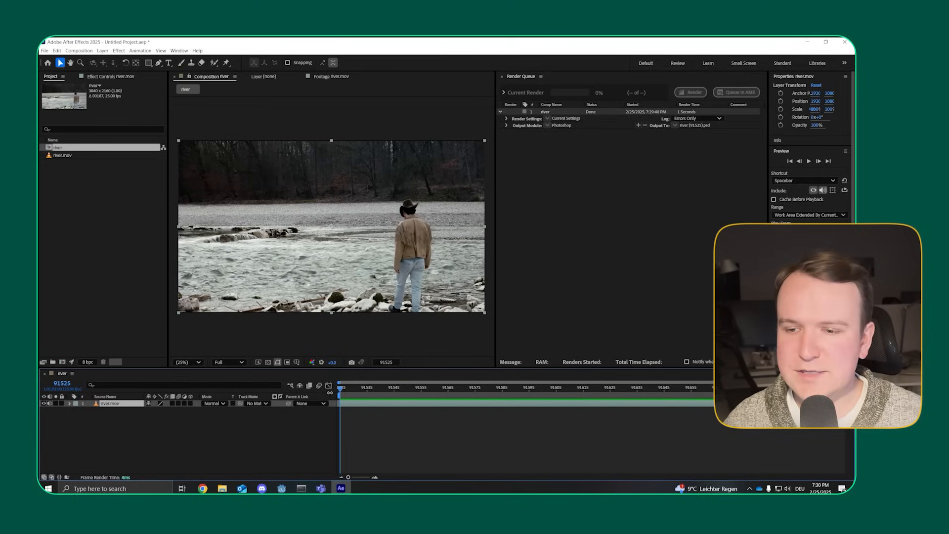
key(ctrl+space)
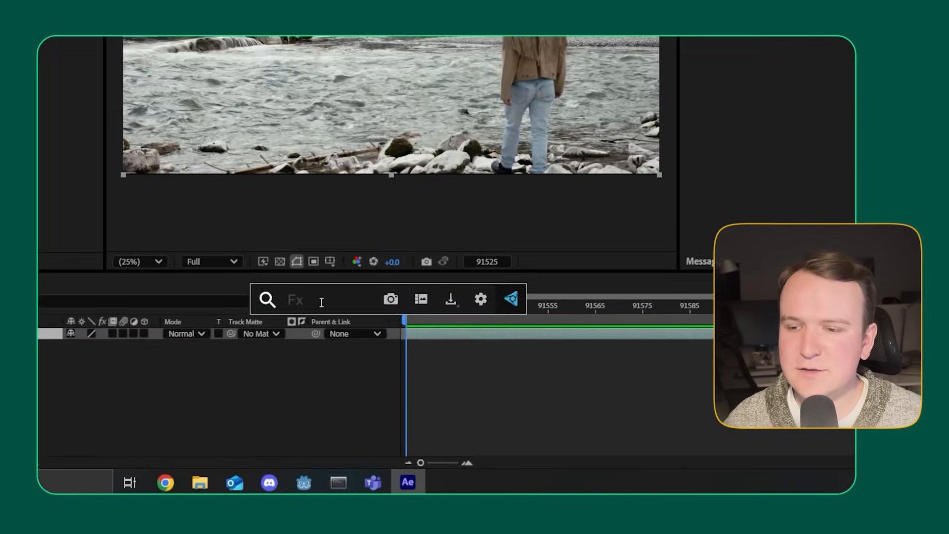
click(458, 291)
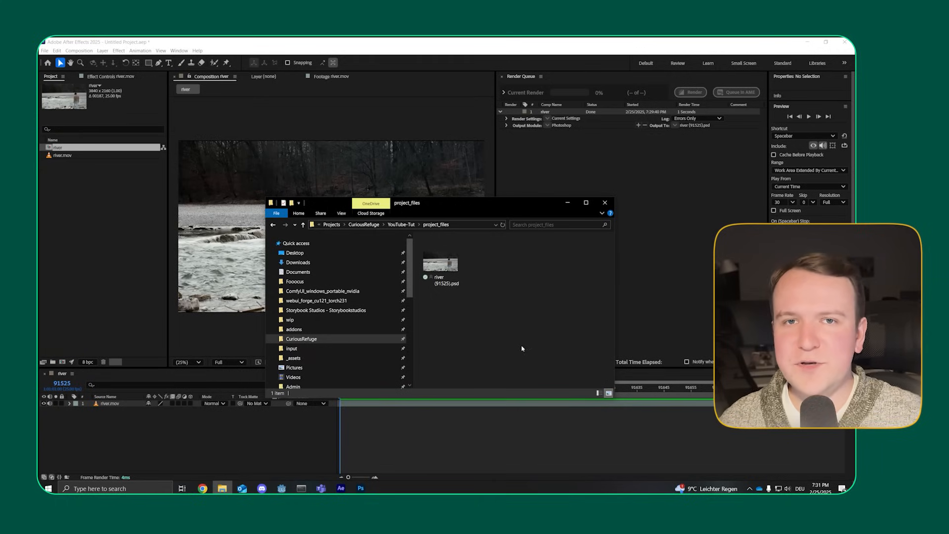
Step: Open river (91525).psd from the project_files folder in Photoshop and add an empty layer above the background
double_click(441, 265)
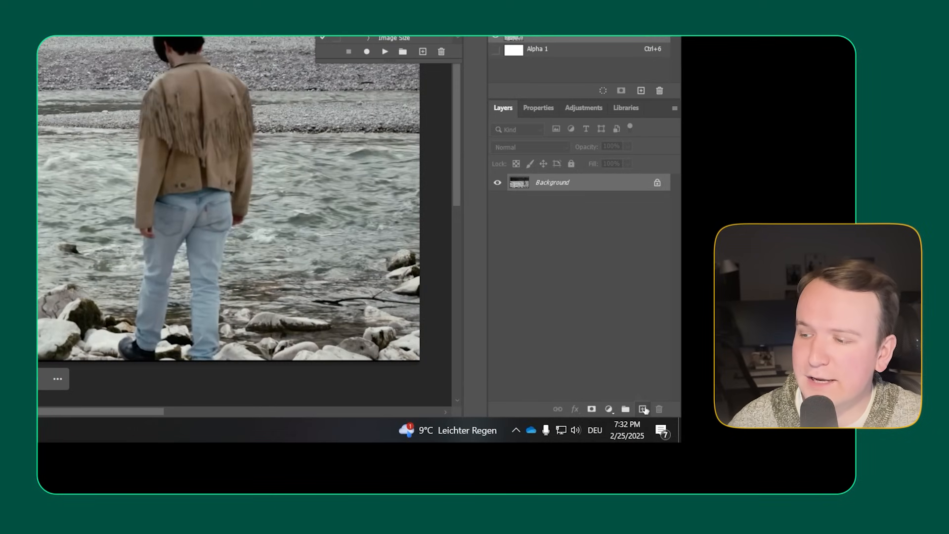
click(645, 410)
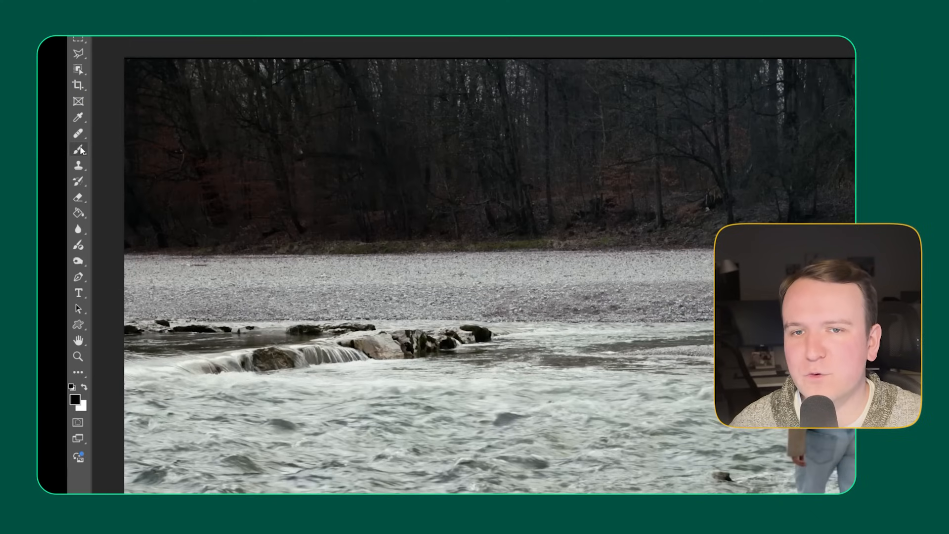
Step: Choose the Brush tool and set the foreground colour to light grey d6d6d6
click(79, 149)
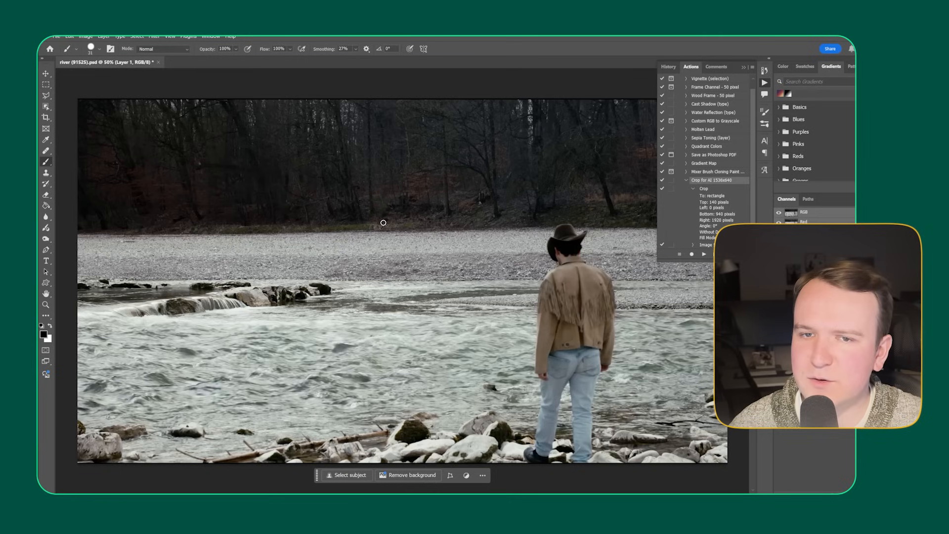
click(50, 325)
click(43, 335)
drag(119, 150, 102, 154)
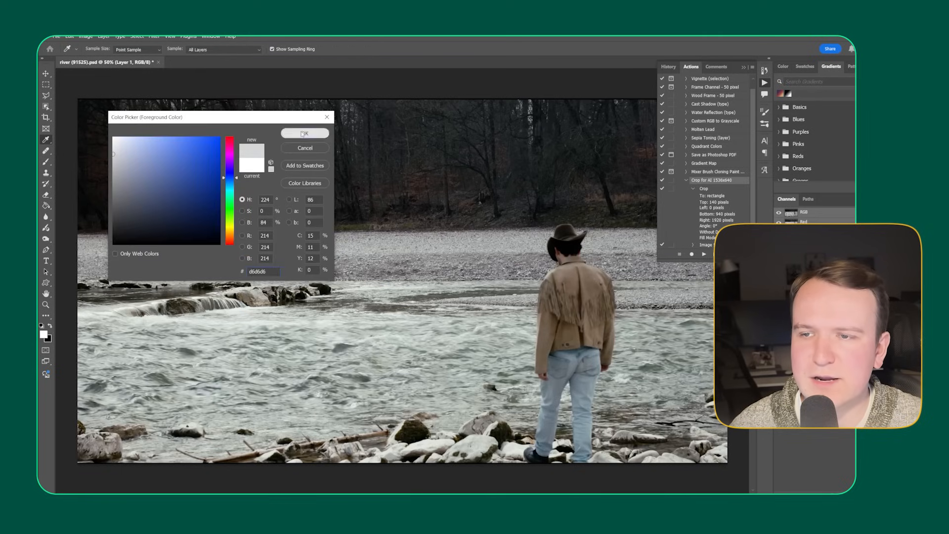
click(305, 133)
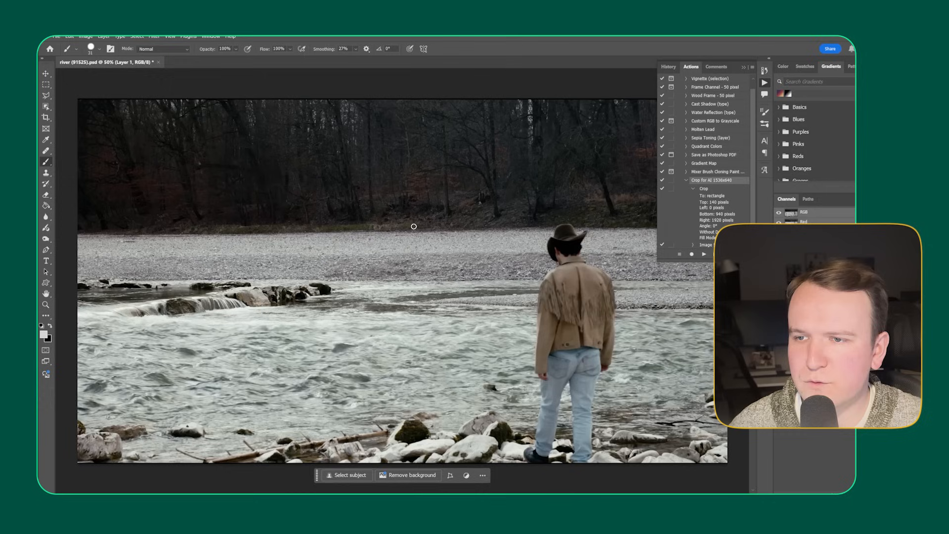
Step: Paint the outline of a drinking horse at the far edge of the river beside the man and fill in its body
mouse_move(413, 226)
mouse_down()
mouse_move(444, 288)
mouse_move(422, 297)
mouse_move(420, 279)
mouse_move(426, 292)
mouse_move(437, 290)
mouse_move(430, 303)
mouse_move(420, 290)
mouse_move(441, 301)
mouse_move(432, 303)
mouse_move(440, 289)
mouse_move(423, 286)
mouse_move(406, 259)
mouse_move(405, 297)
mouse_move(389, 289)
mouse_move(399, 261)
mouse_move(387, 266)
mouse_move(395, 273)
mouse_move(387, 260)
mouse_move(350, 263)
mouse_move(349, 298)
mouse_move(346, 261)
mouse_move(332, 303)
mouse_move(331, 245)
mouse_move(404, 224)
mouse_up()
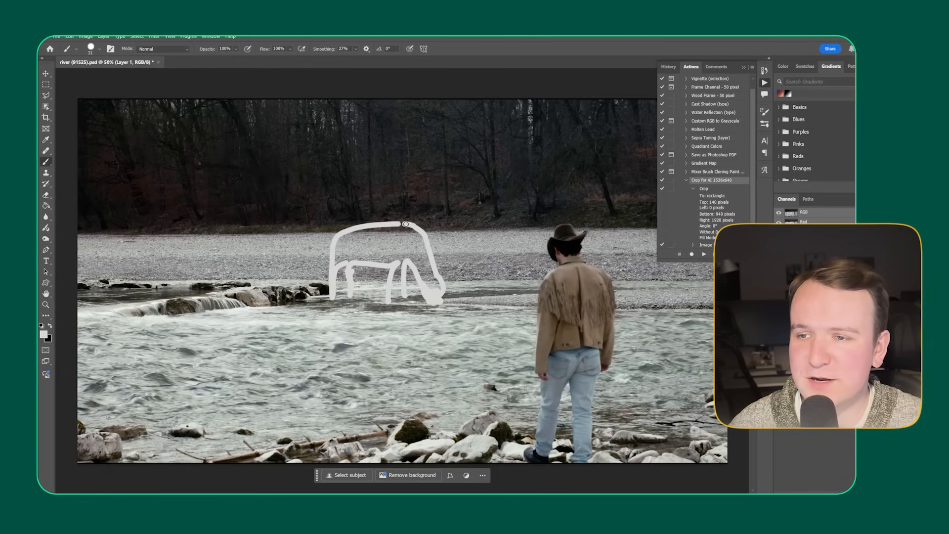
right_click(402, 250)
drag(452, 238, 464, 239)
click(470, 43)
mouse_move(349, 259)
mouse_down()
mouse_move(435, 284)
mouse_move(346, 251)
mouse_move(390, 239)
mouse_move(400, 252)
mouse_move(403, 225)
mouse_move(418, 283)
mouse_move(351, 261)
mouse_up()
right_click(362, 261)
right_click(287, 259)
mouse_move(347, 238)
mouse_down()
mouse_move(334, 238)
mouse_move(324, 266)
mouse_move(371, 264)
mouse_up()
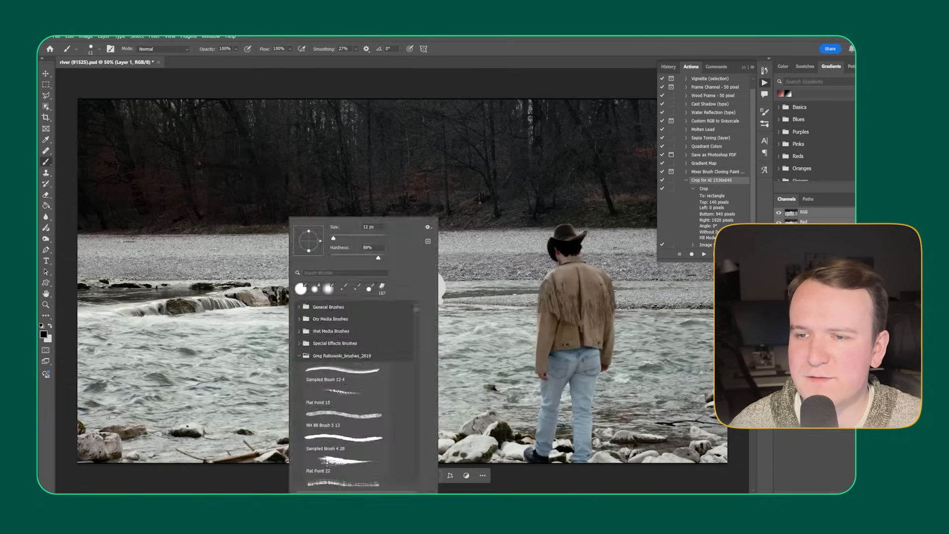
Step: Pick another brush colour and paint grey shading on the sketched horse's belly, legs and head
click(469, 43)
key(x)
click(44, 334)
click(316, 128)
right_click(428, 216)
drag(401, 268, 410, 269)
drag(355, 263, 337, 272)
drag(410, 268, 418, 276)
drag(428, 300, 435, 304)
Step: Paint a black mane and tail on the sketched horse, with brush smoothing set to 1%
key(x)
click(435, 271)
drag(426, 244, 425, 255)
drag(325, 49, 312, 51)
drag(425, 239, 430, 272)
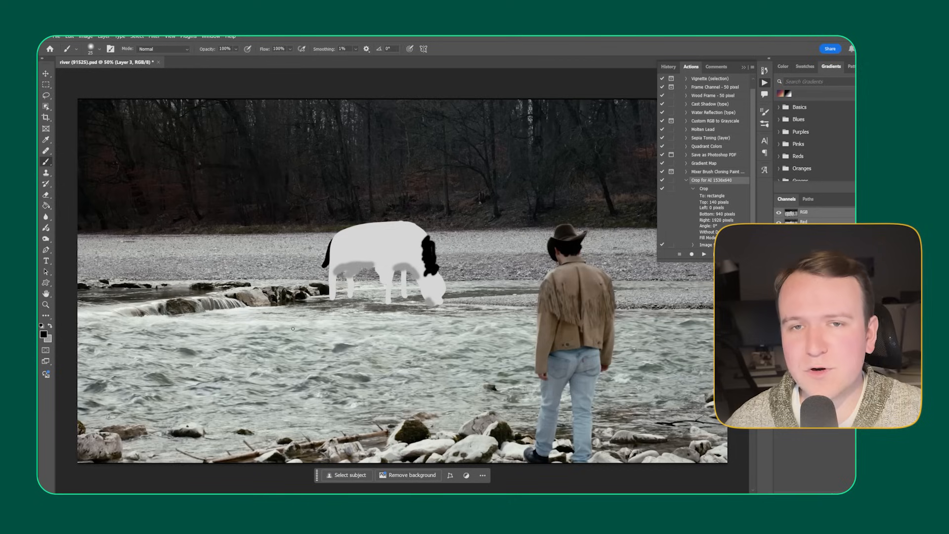
Step: Lasso around the sketched horse and run Generative Fill with "a spotted white horse drinking water from a river, hoofs in the water, head down to drink"
click(46, 95)
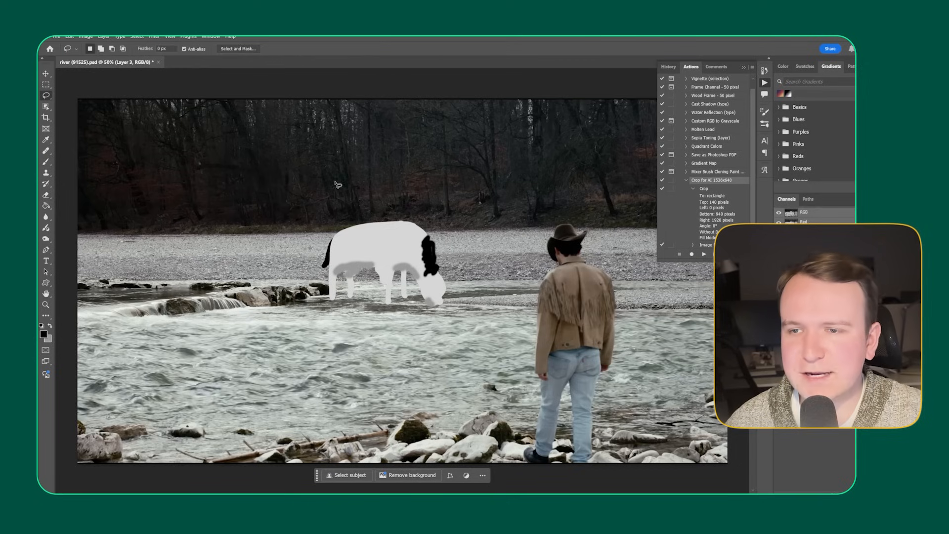
mouse_move(364, 209)
mouse_down()
mouse_move(327, 213)
mouse_move(313, 247)
mouse_move(323, 314)
mouse_move(453, 322)
mouse_move(466, 308)
mouse_move(466, 280)
mouse_move(437, 216)
mouse_move(346, 203)
mouse_up()
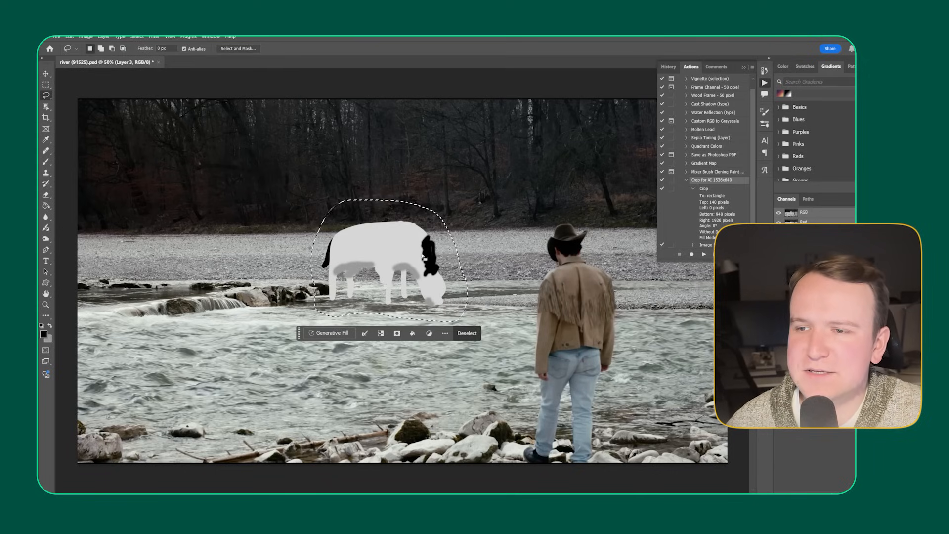
click(337, 336)
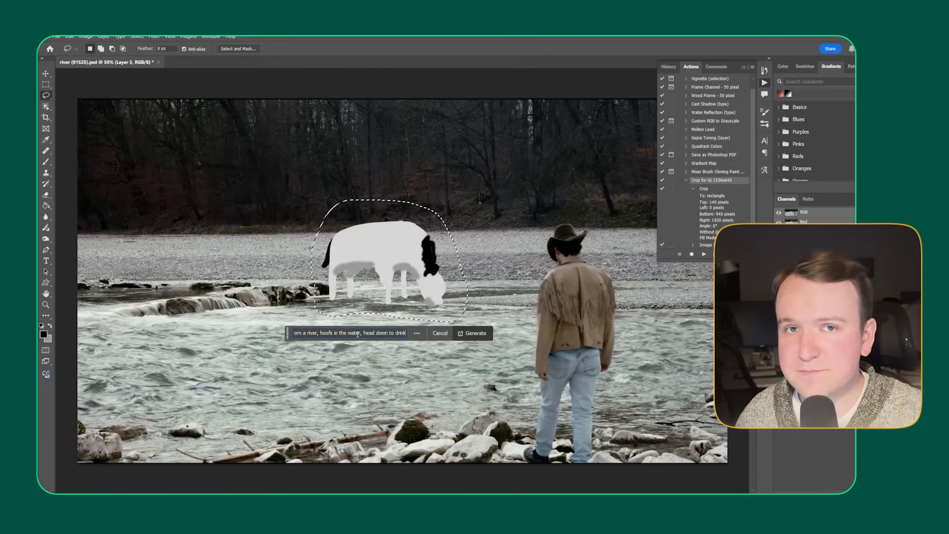
key(Return)
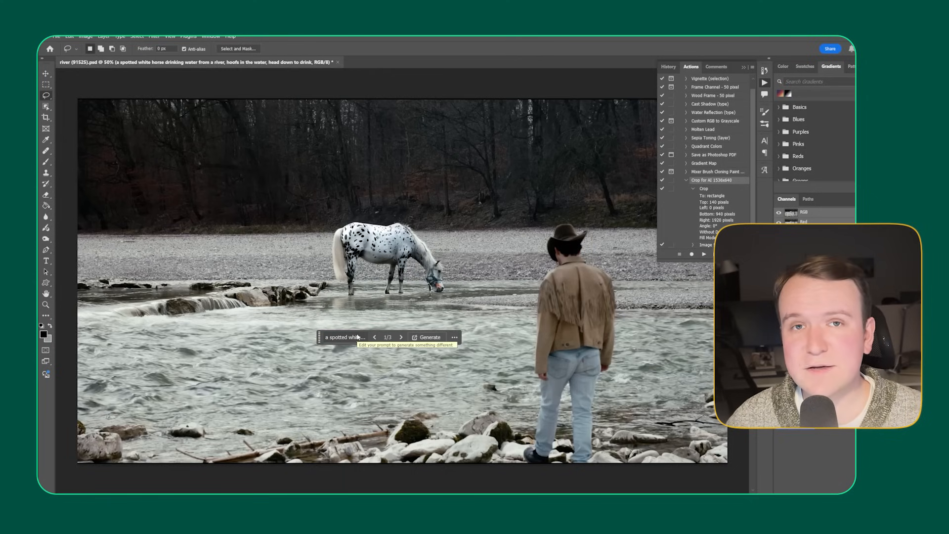
Step: Compare the three generated horse variations up close and keep the second one
click(401, 337)
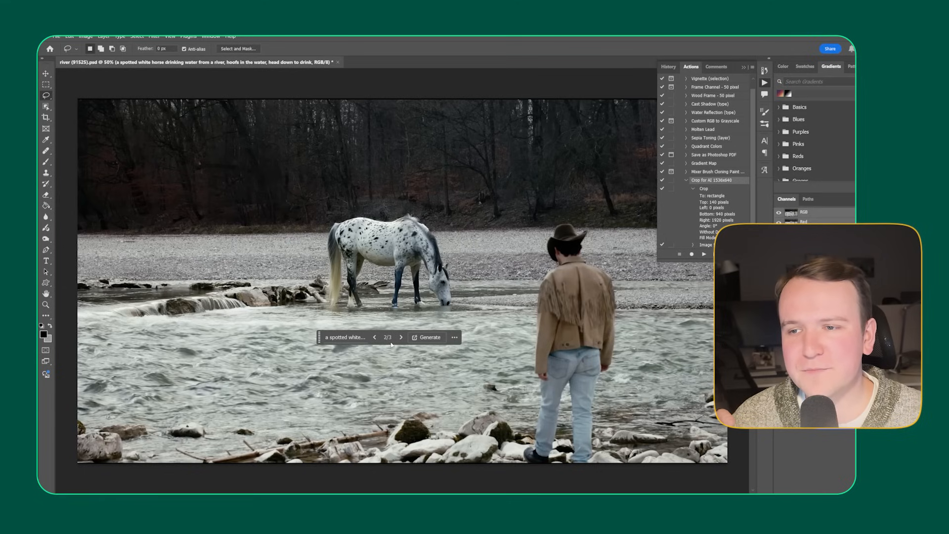
scroll(415, 267, up, 5)
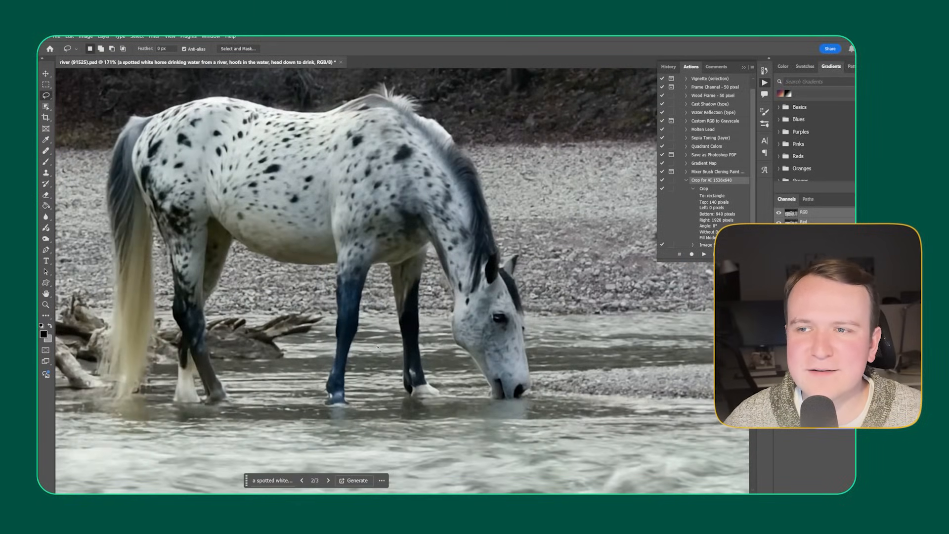
scroll(424, 293, down, 1)
scroll(423, 292, down, 4)
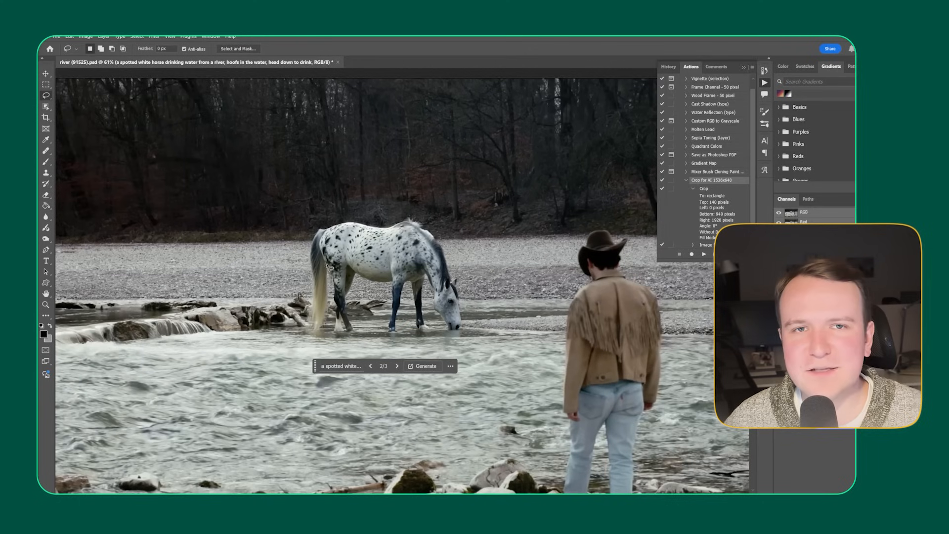
scroll(349, 282, up, 1)
click(404, 382)
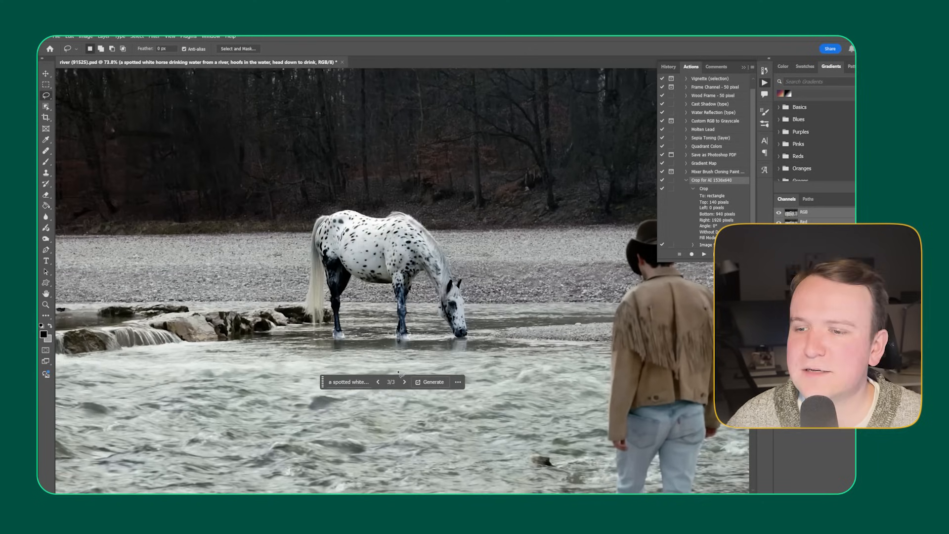
click(378, 382)
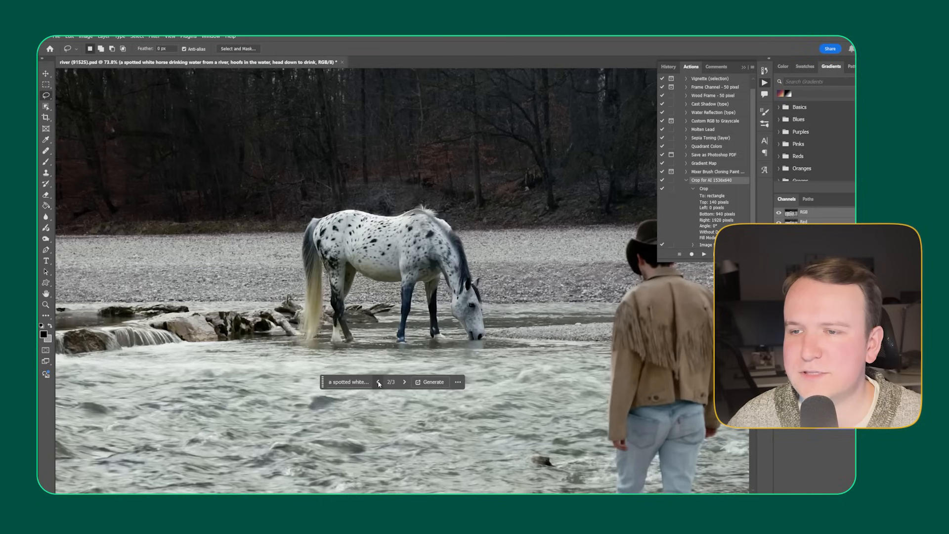
Step: Check the previous generated horse variation again, return to the second one, and view it in the full river image
click(377, 382)
click(405, 381)
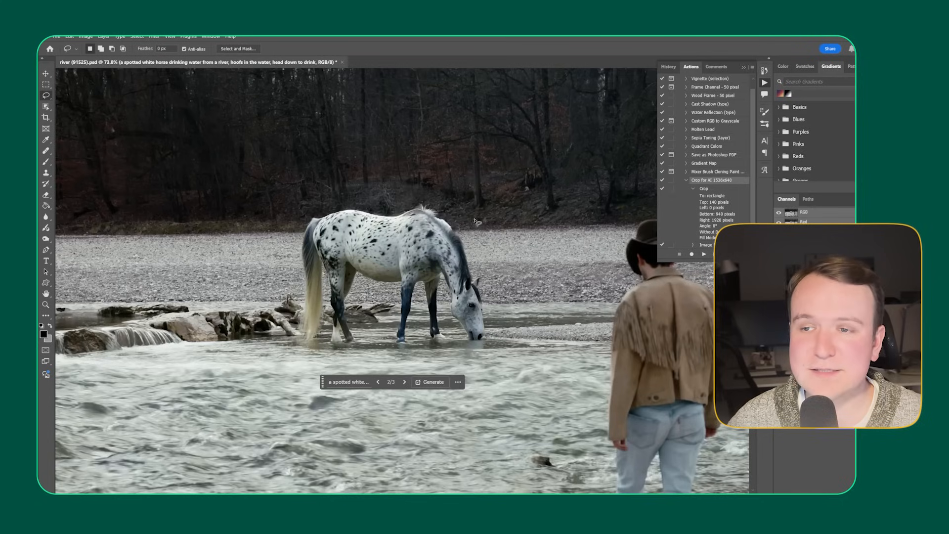
scroll(429, 306, down, 6)
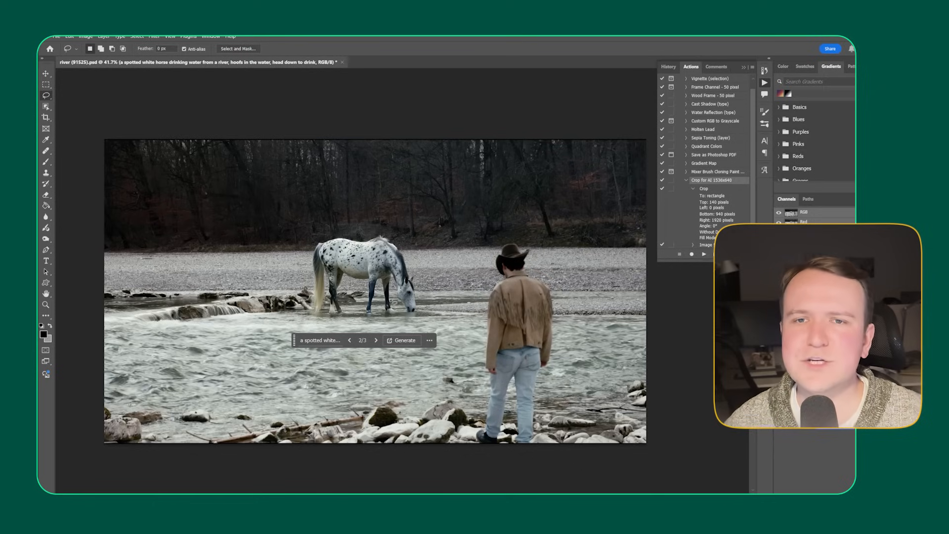
Step: Crop the image around the horse with a crop ratio of 1344 by 768
click(47, 118)
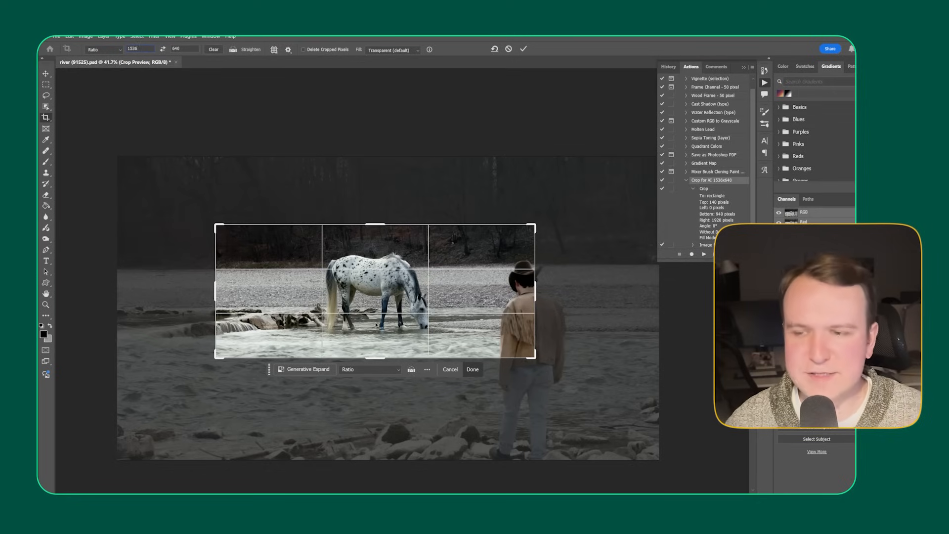
double_click(131, 48)
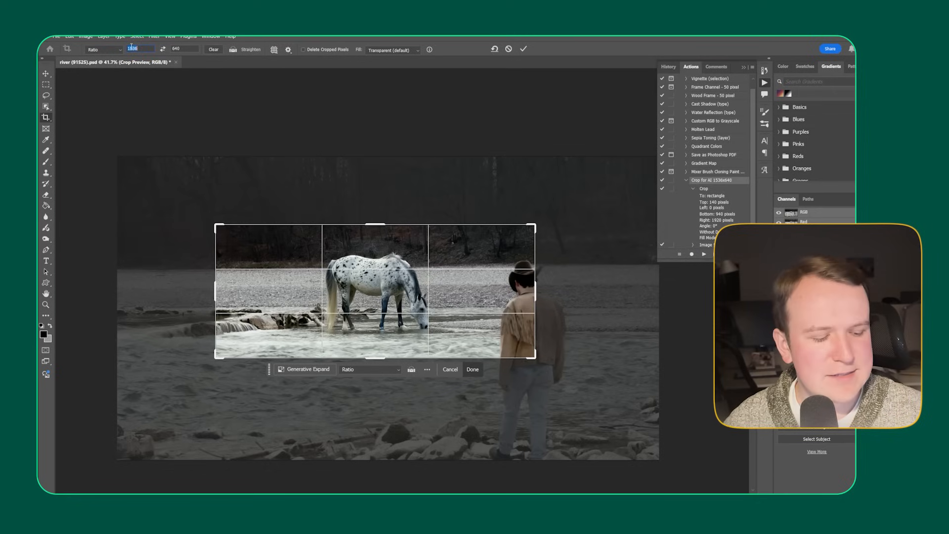
text(1344)
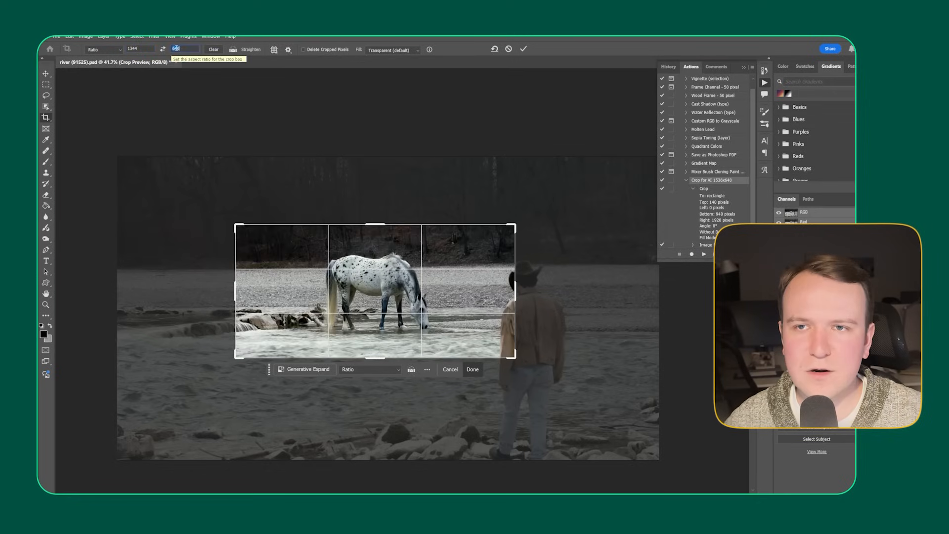
double_click(176, 48)
text(768)
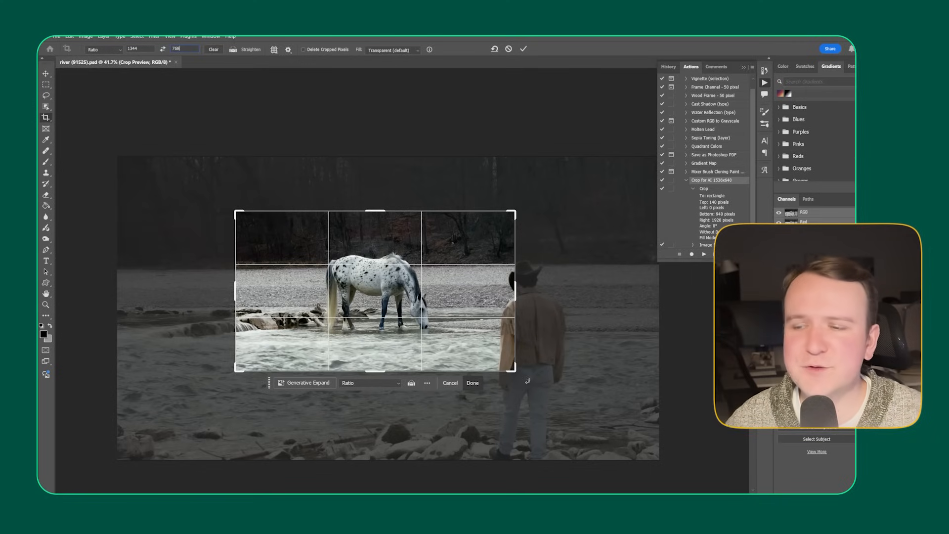
click(473, 383)
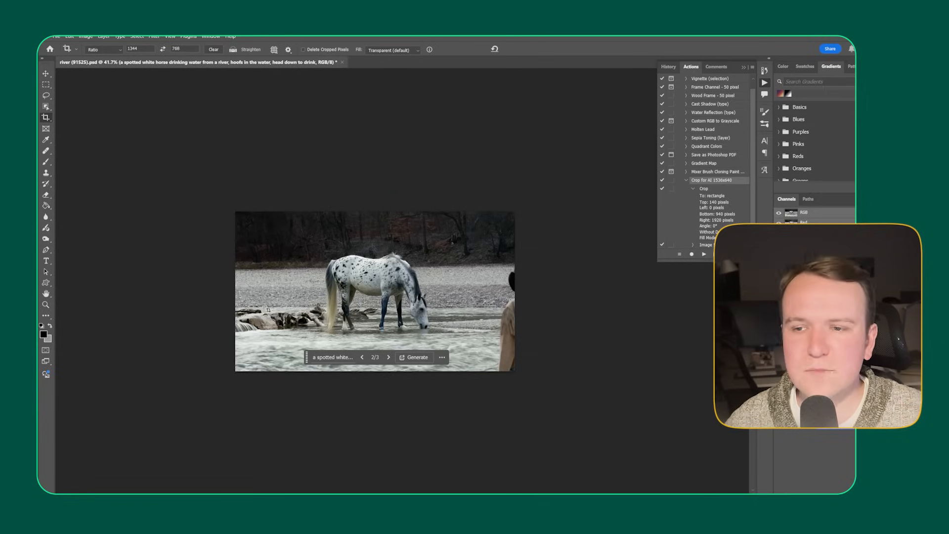
Step: Quick-export the cropped horse image as a PNG, creating a new folder named to_SD in YouTube-Tut for it
click(56, 36)
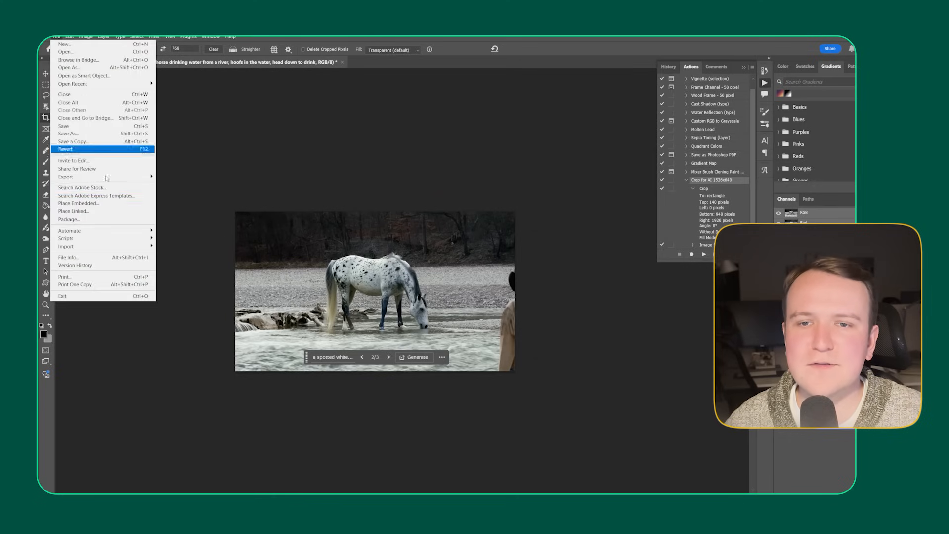
mouse_move(111, 176)
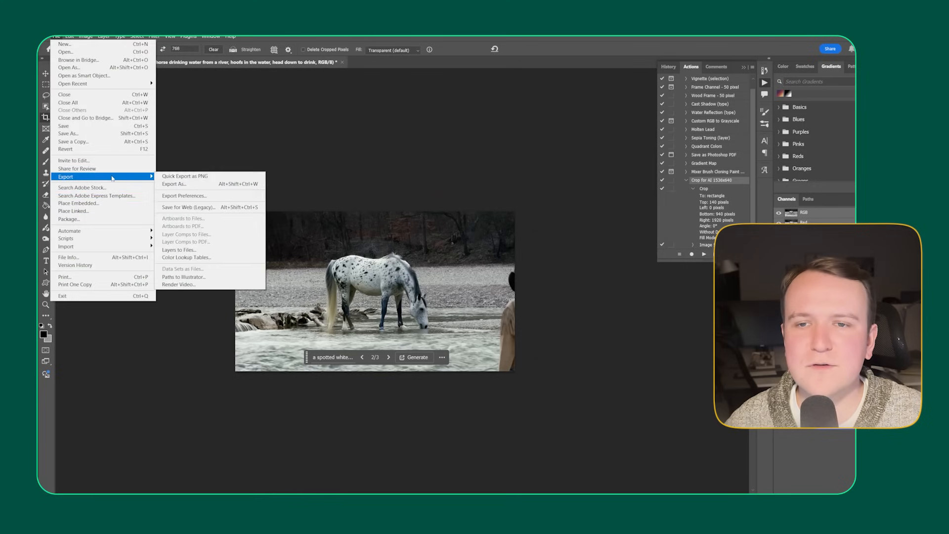
click(184, 177)
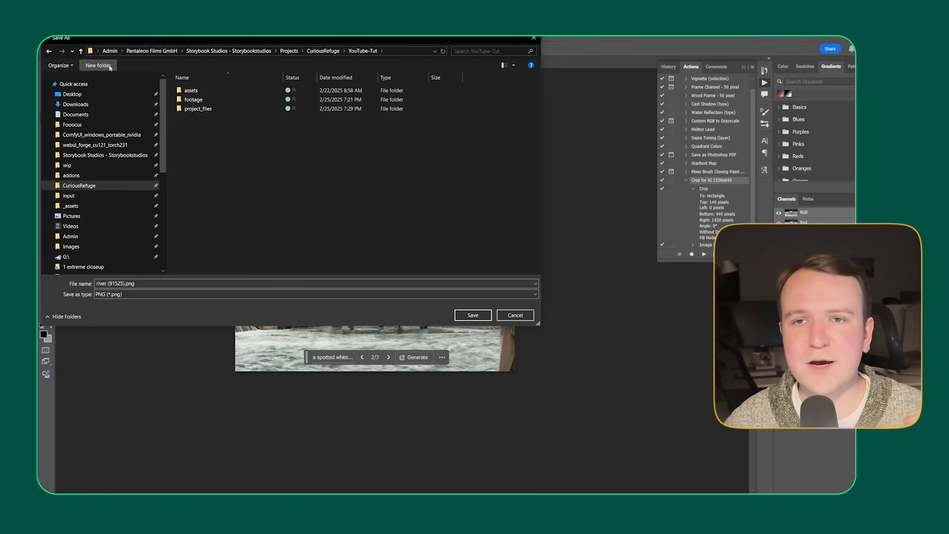
click(98, 65)
text(to_SD)
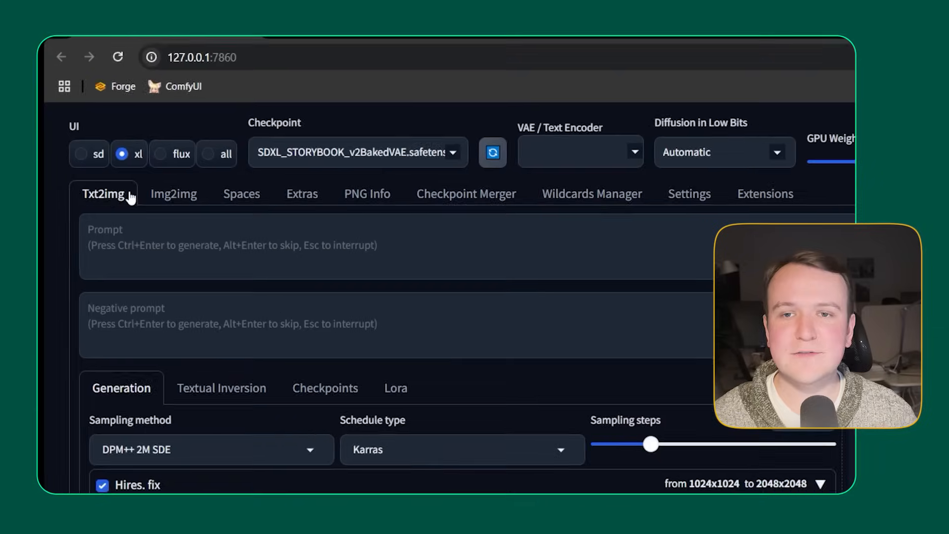
Step: Switch to Stable Diffusion Forge and load the exported horse image into Img2img
click(158, 200)
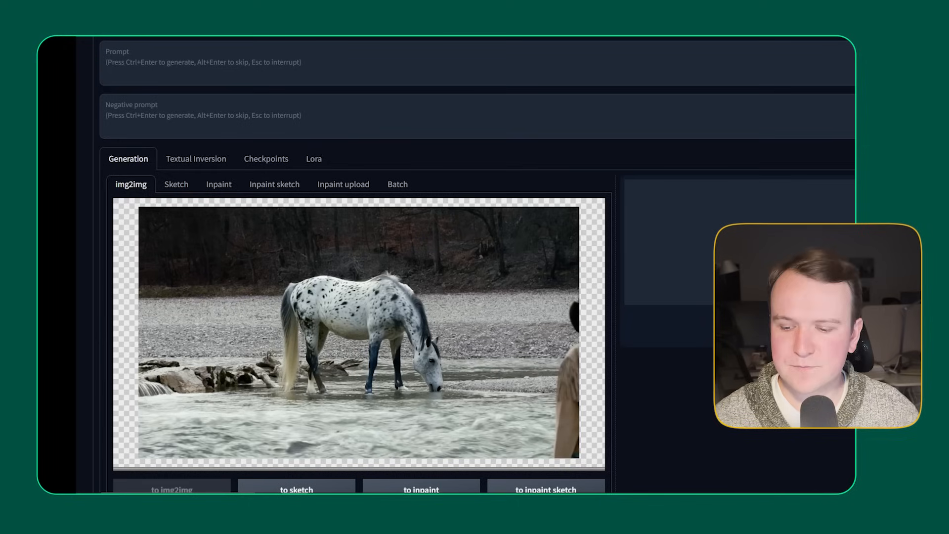
scroll(358, 297, down, 2)
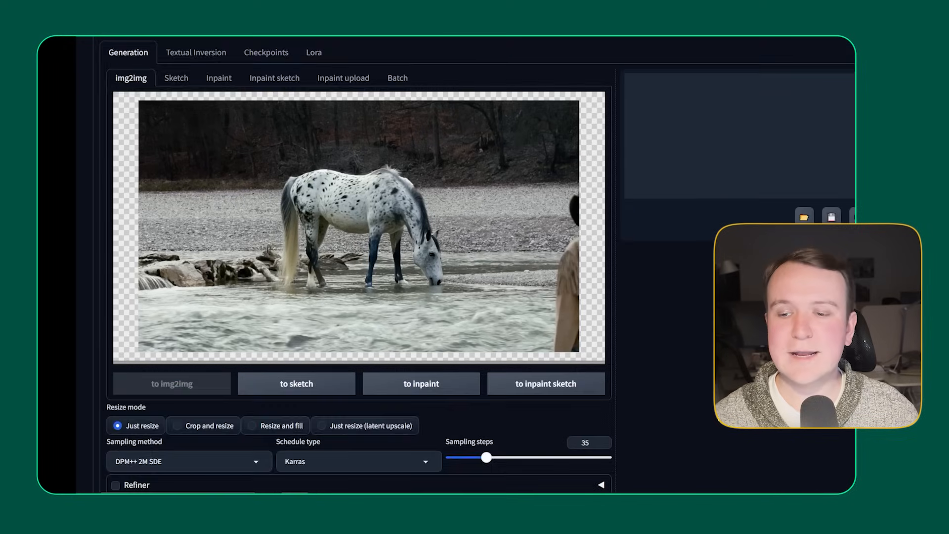
scroll(433, 341, down, 1)
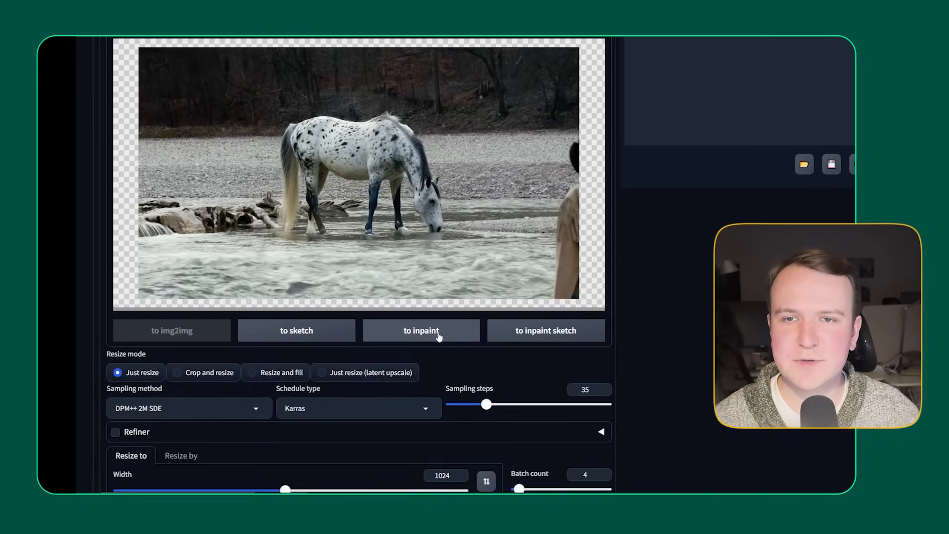
Step: Send the horse image to inpaint and mask the whole horse with a smaller brush
click(441, 336)
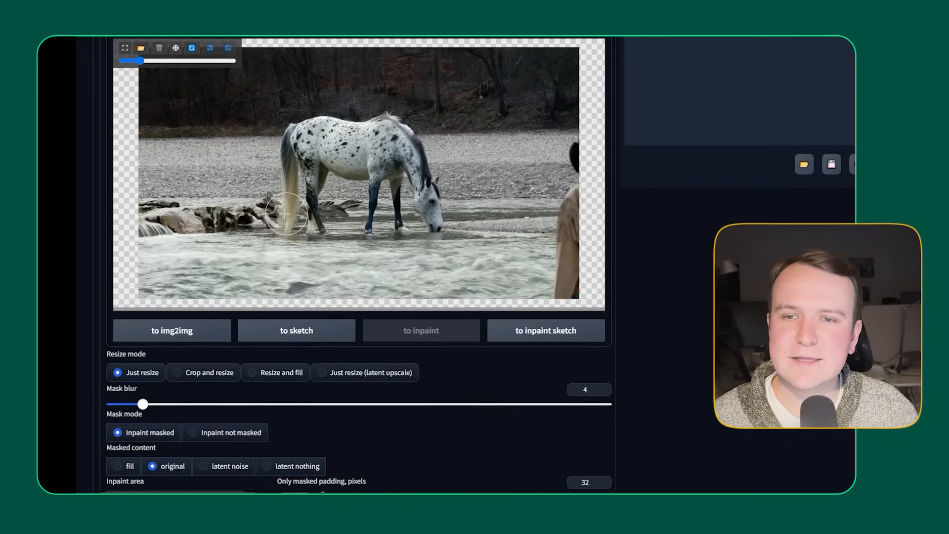
drag(140, 61, 132, 63)
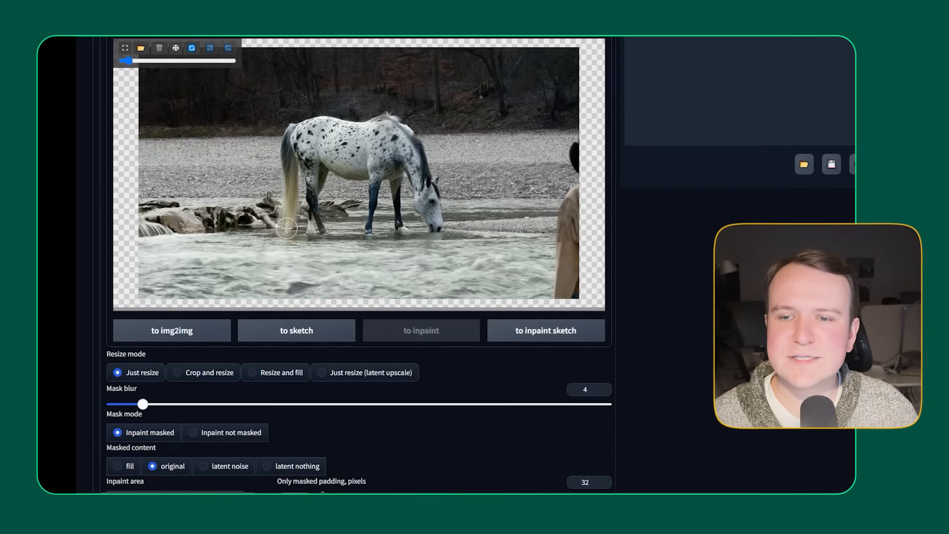
mouse_move(284, 228)
mouse_down()
mouse_move(292, 214)
mouse_move(284, 161)
mouse_move(285, 176)
mouse_move(301, 124)
mouse_move(287, 129)
mouse_move(393, 115)
mouse_move(423, 158)
mouse_move(441, 223)
mouse_move(424, 232)
mouse_move(398, 164)
mouse_move(373, 213)
mouse_move(319, 228)
mouse_move(335, 169)
mouse_up()
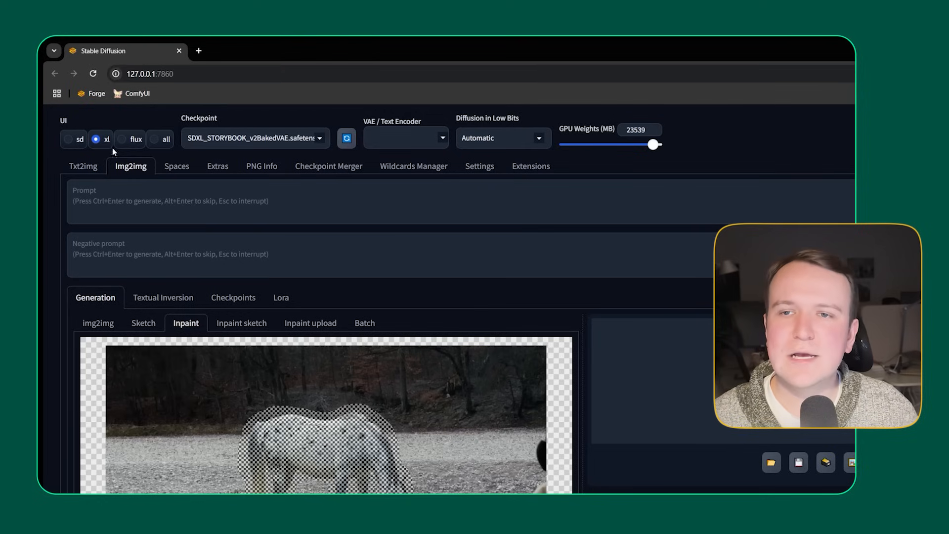
Step: Select the SDXL_juggernautXL_juggXIByRundiffusion checkpoint and enter the prompt "low contrast cinematic movie still of a XX, on a cloudy day"
click(257, 140)
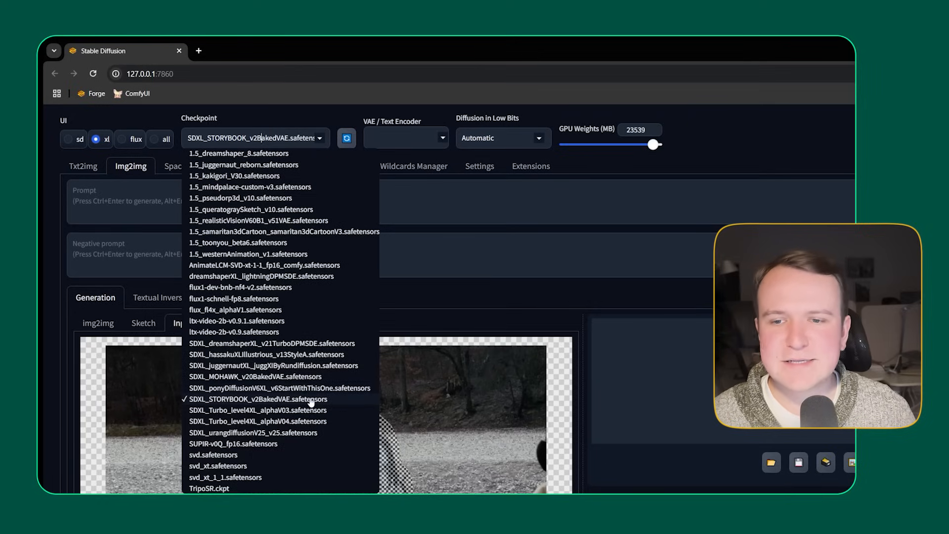
click(273, 366)
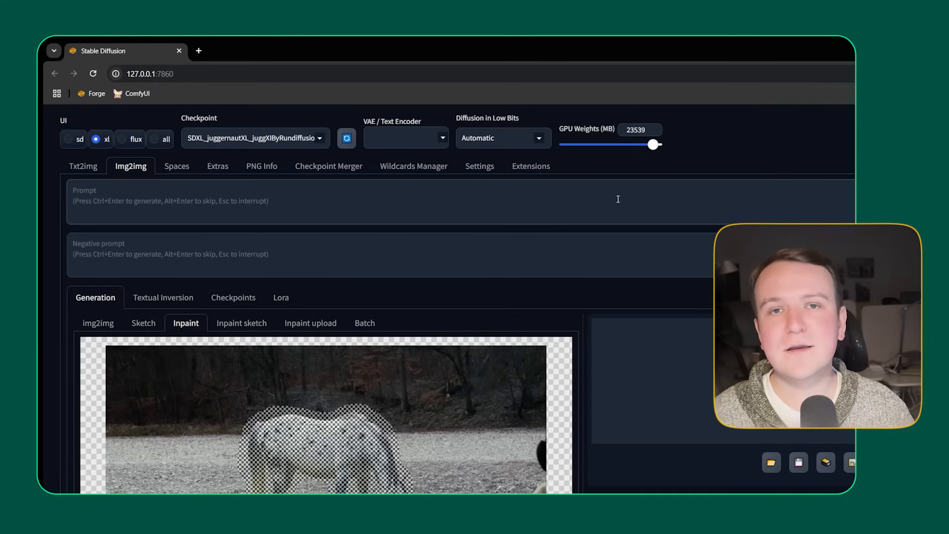
text(low contrast cinematic movie still of a XX, on a cloudy day)
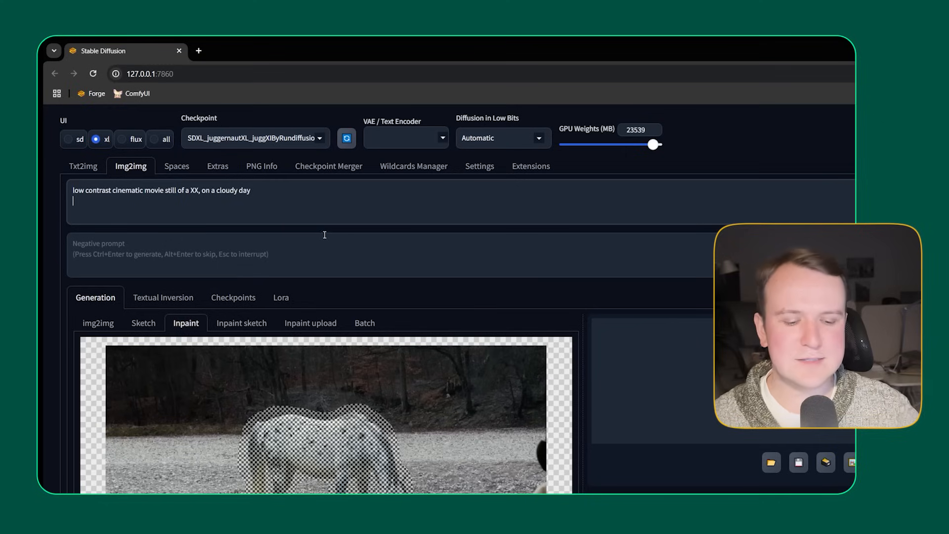
key(BackSpace)
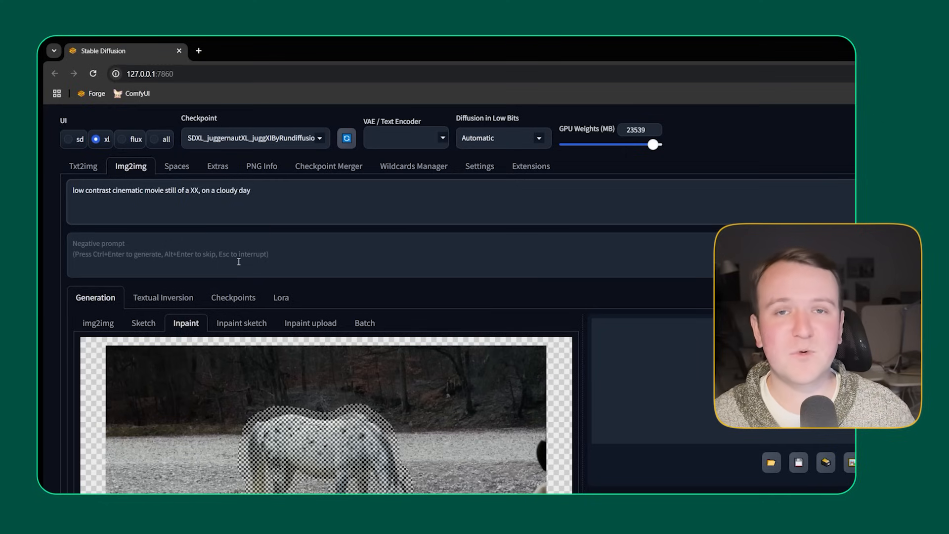
Step: Set the negative prompt to "saturated, lush greenery, sunlight" and replace XX in the prompt with "spotted white horse drinking water from a river"
click(316, 250)
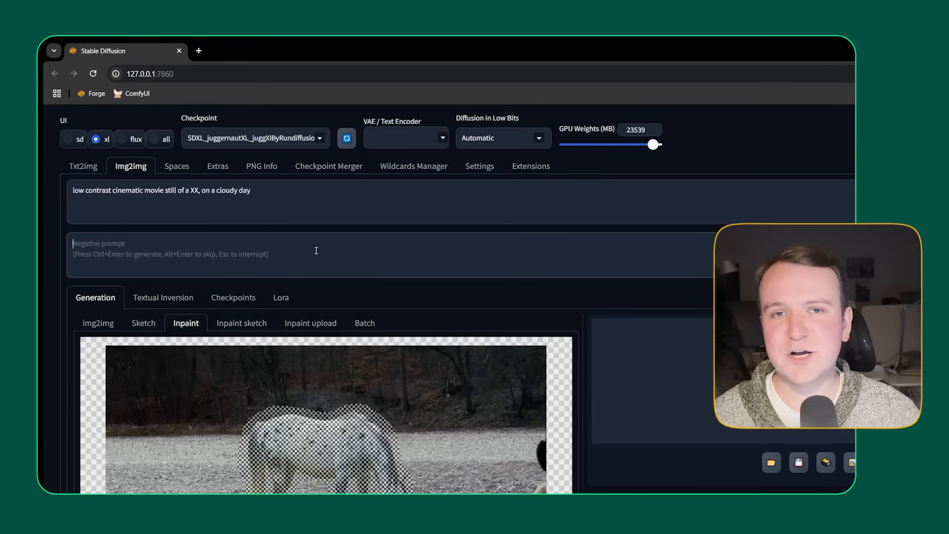
text(saturated, lush greenery, sunlight)
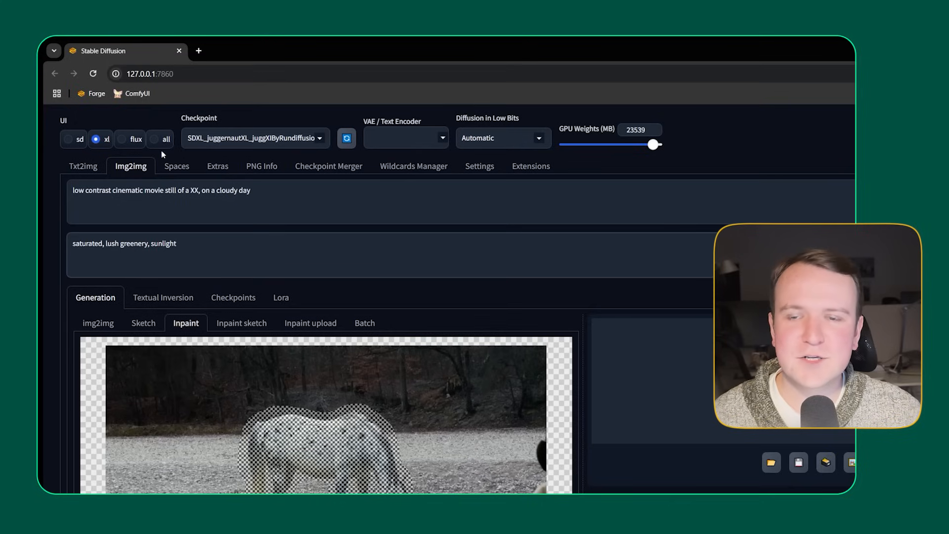
double_click(196, 191)
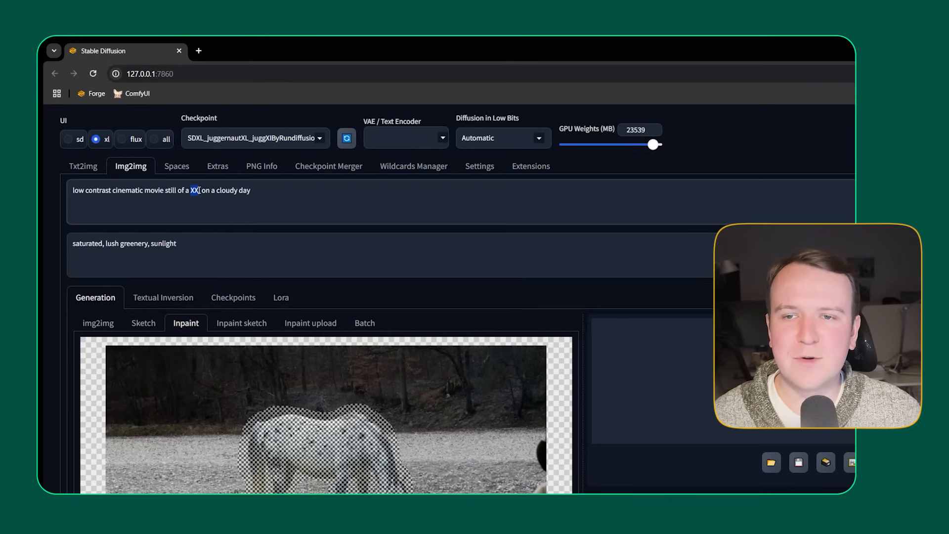
text(spotted white horse drinking water from a river)
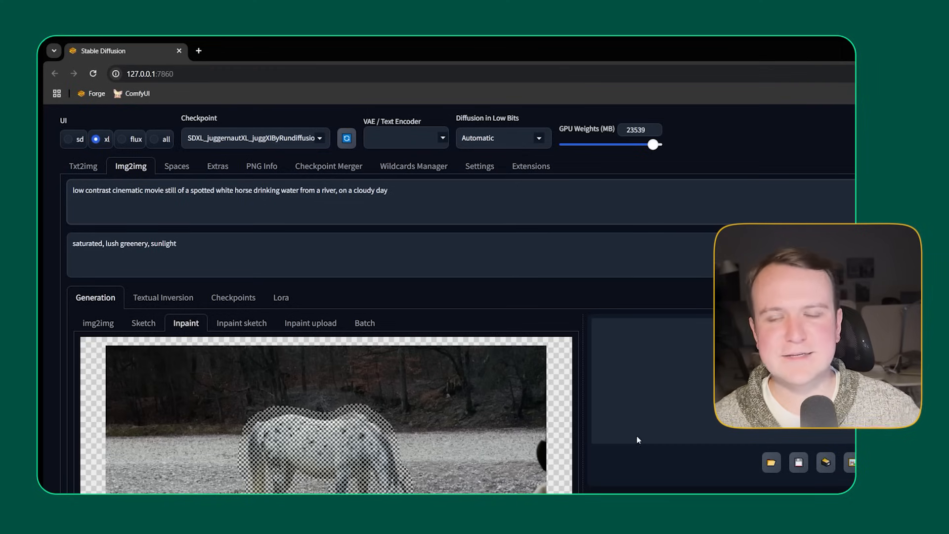
Step: Set the inpaint output size to 1344 wide by 768 high
scroll(654, 433, down, 3)
scroll(654, 432, down, 7)
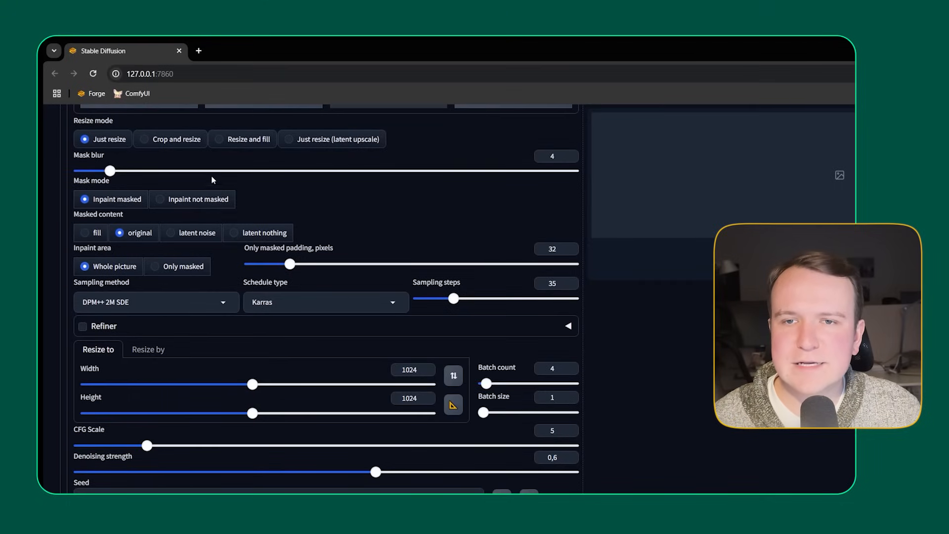
scroll(434, 248, up, 3)
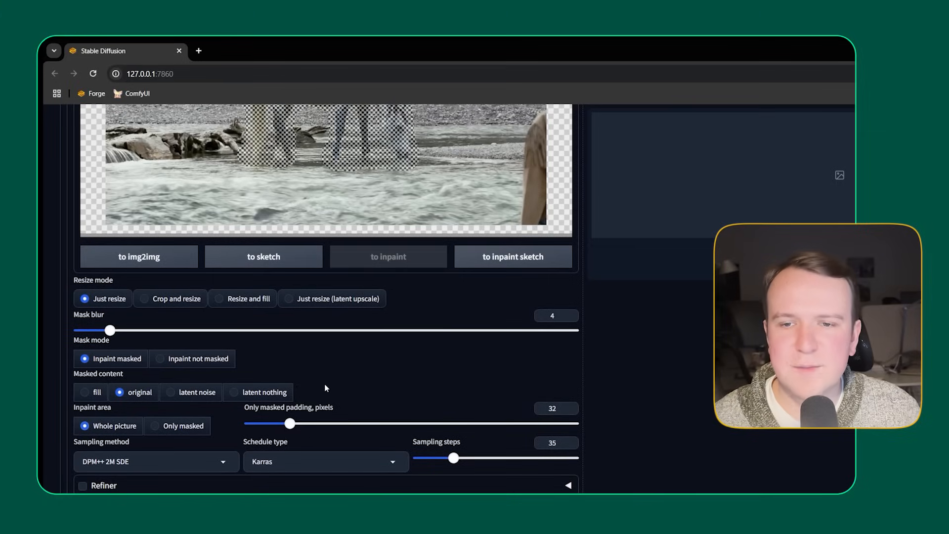
scroll(405, 388, down, 2)
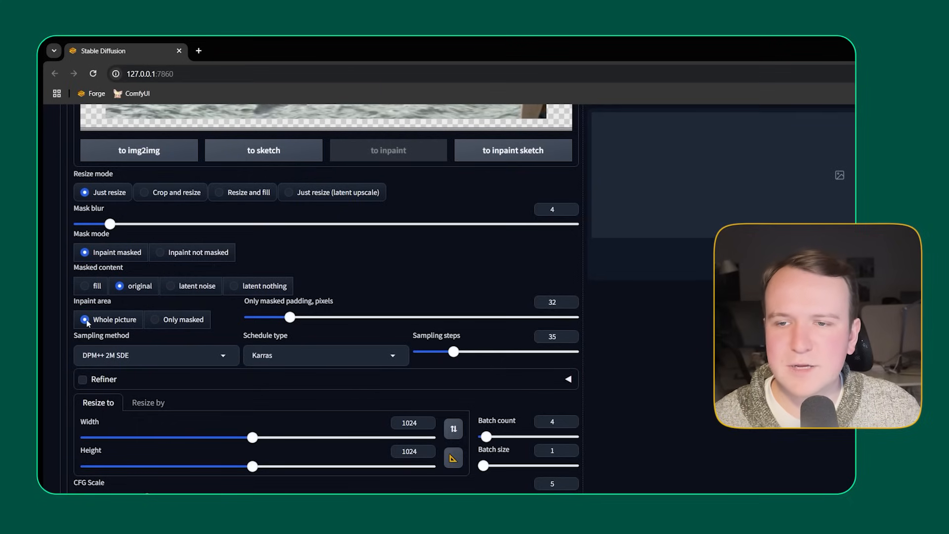
scroll(91, 433, down, 2)
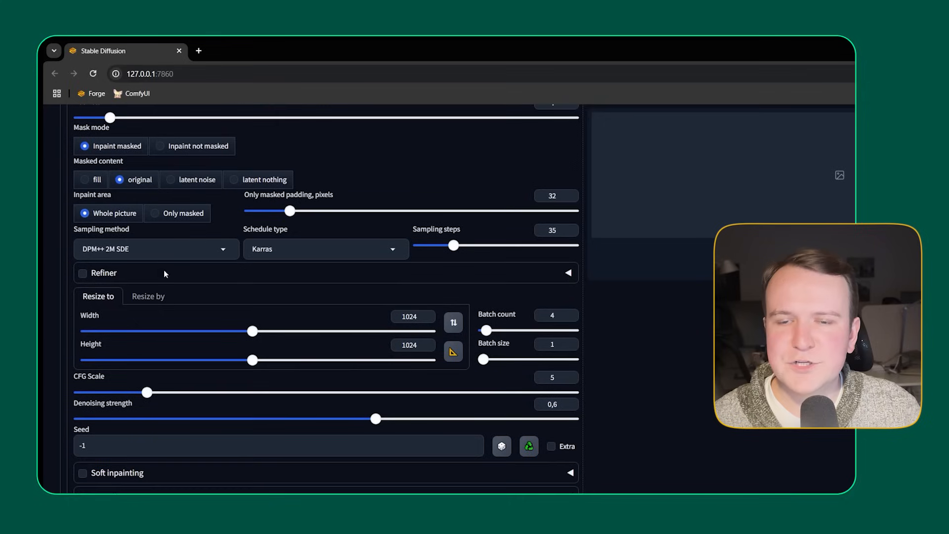
double_click(407, 316)
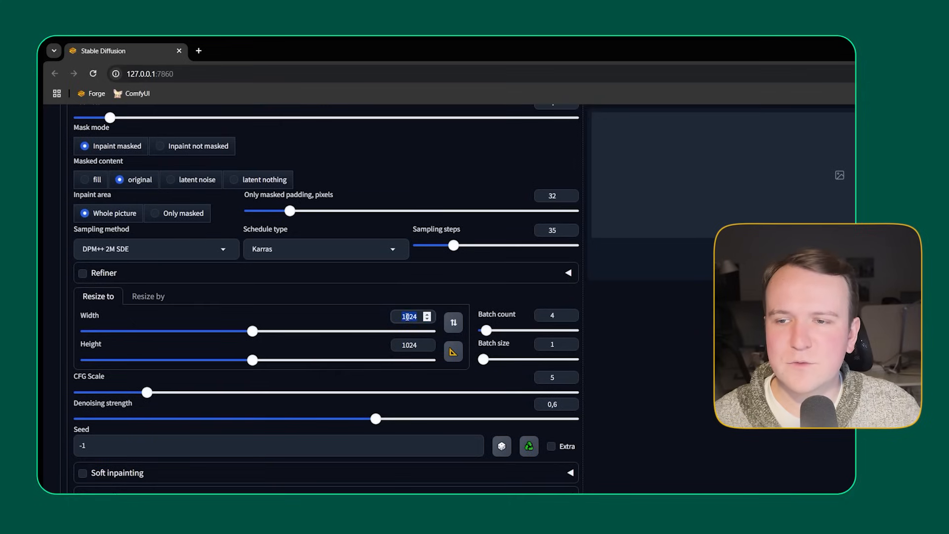
text(1344)
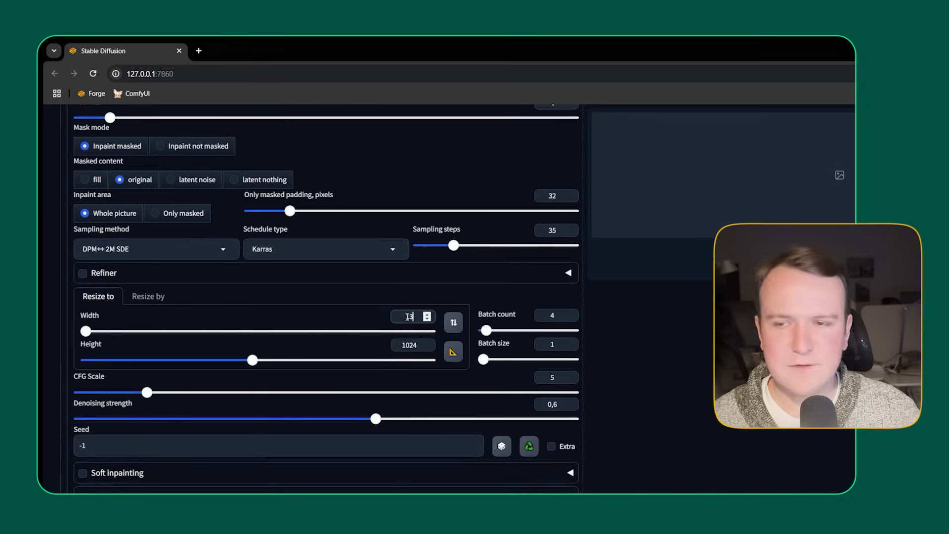
double_click(409, 345)
text(768)
Step: Set the denoising strength to 0.3 and generate the inpainted horse variations
scroll(446, 364, up, 8)
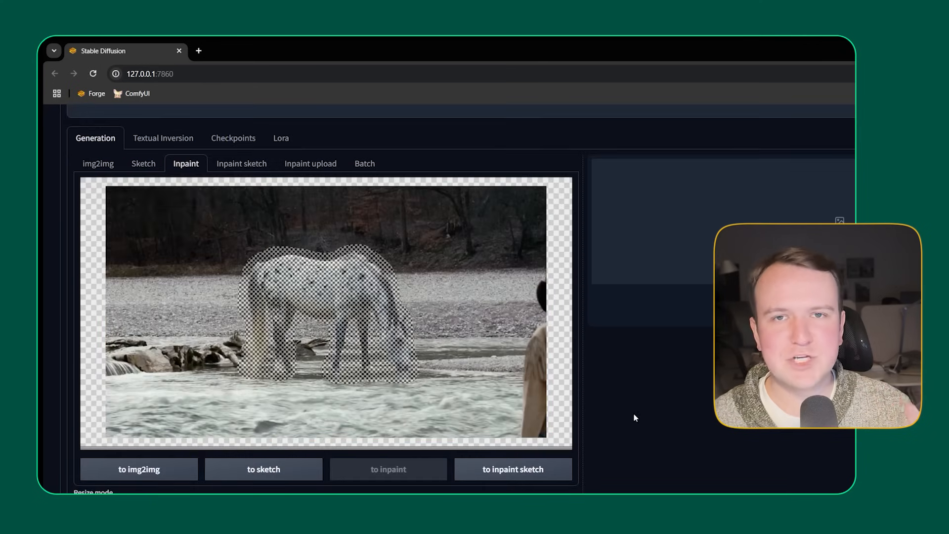
scroll(491, 317, down, 8)
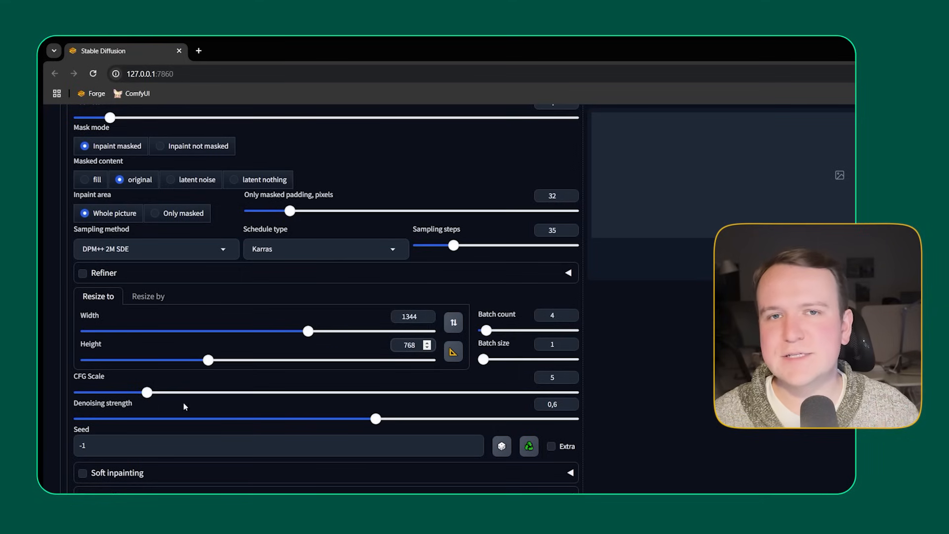
double_click(539, 404)
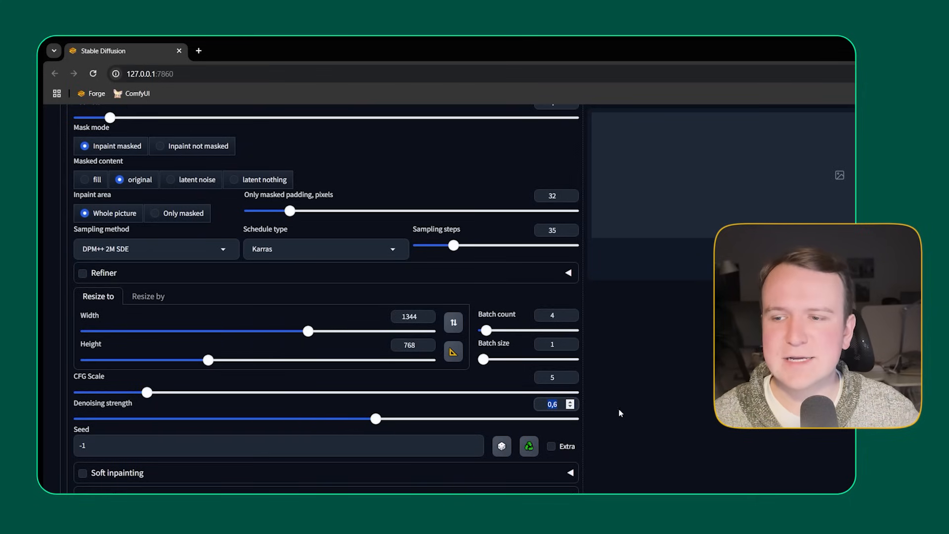
click(556, 404)
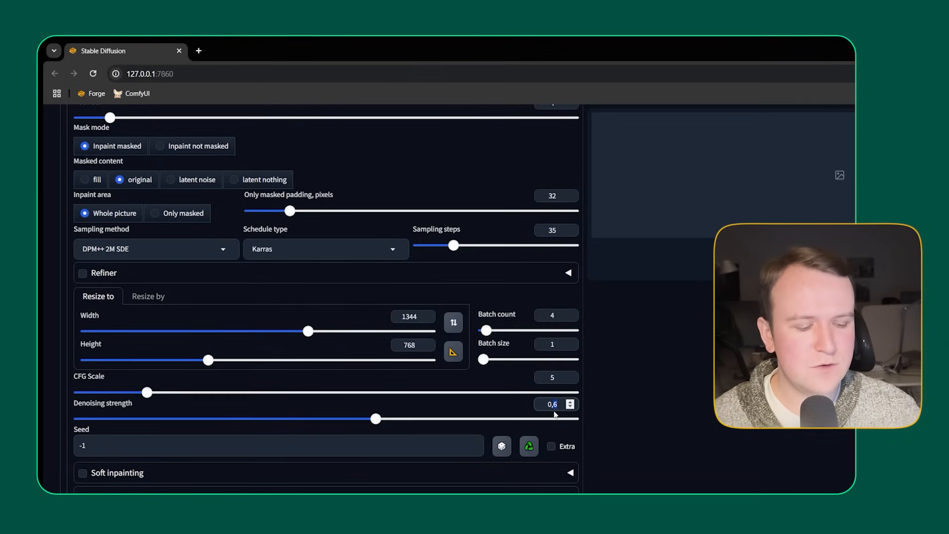
text(3)
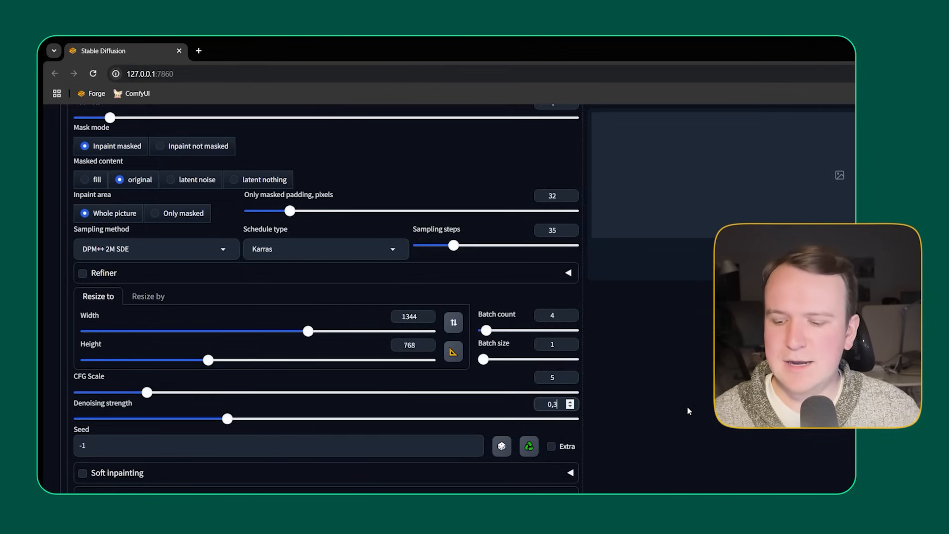
click(687, 408)
scroll(712, 442, up, 10)
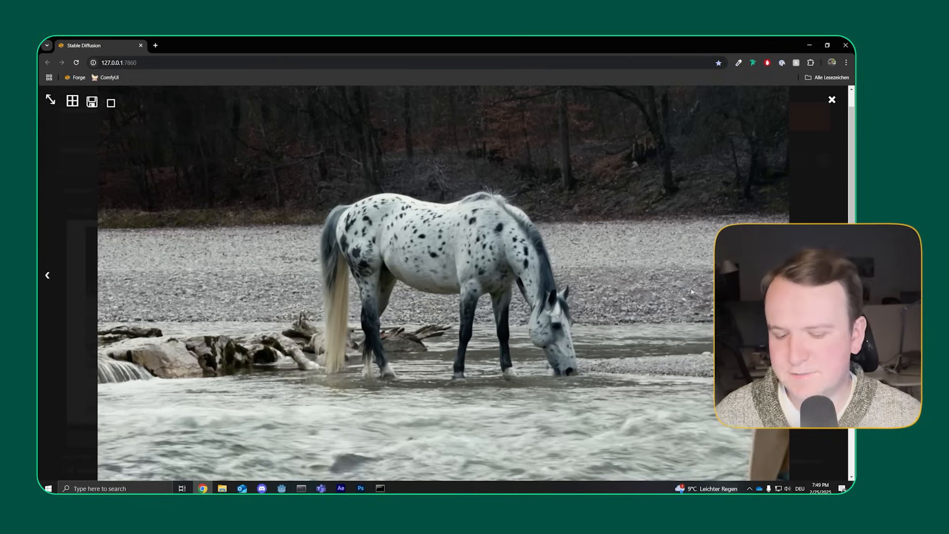
Step: Compare the generated horse variations at full size
key(Right)
key(Right)
key(Right)
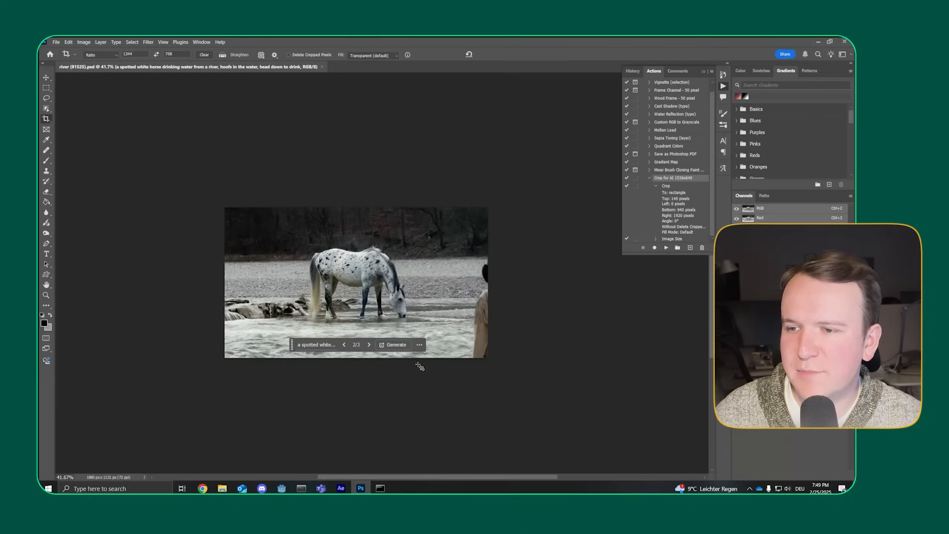
scroll(435, 212, up, 5)
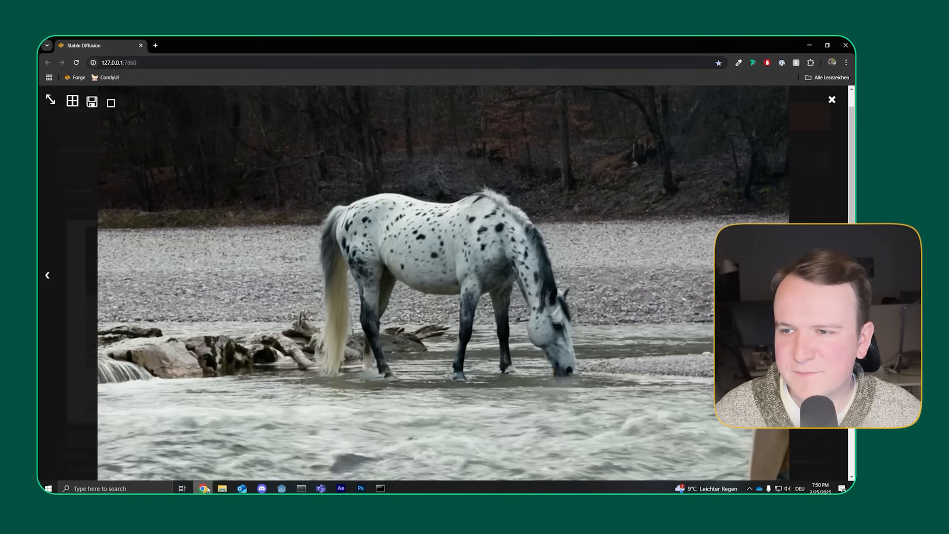
click(203, 488)
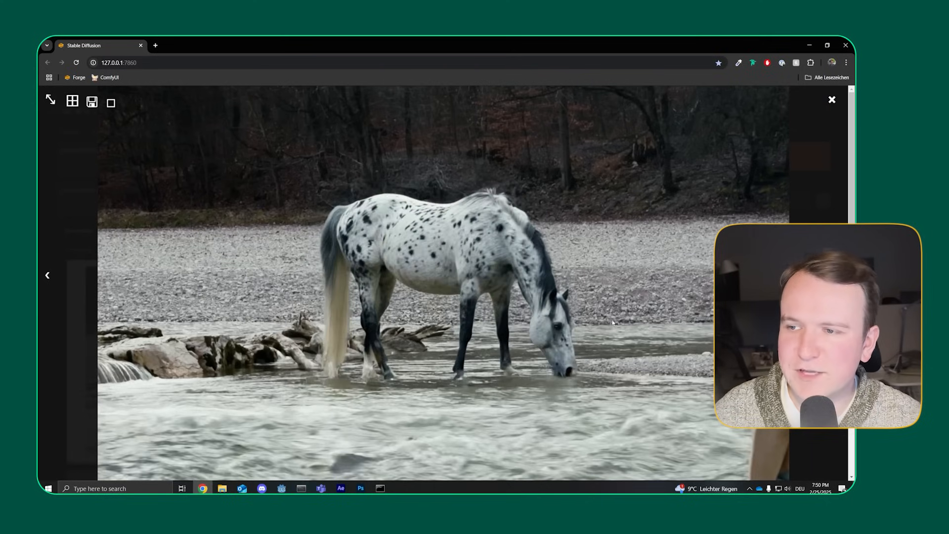
Step: Close the enlarged preview and set the denoising strength to 0.5
click(664, 236)
key(BackSpace)
text(5)
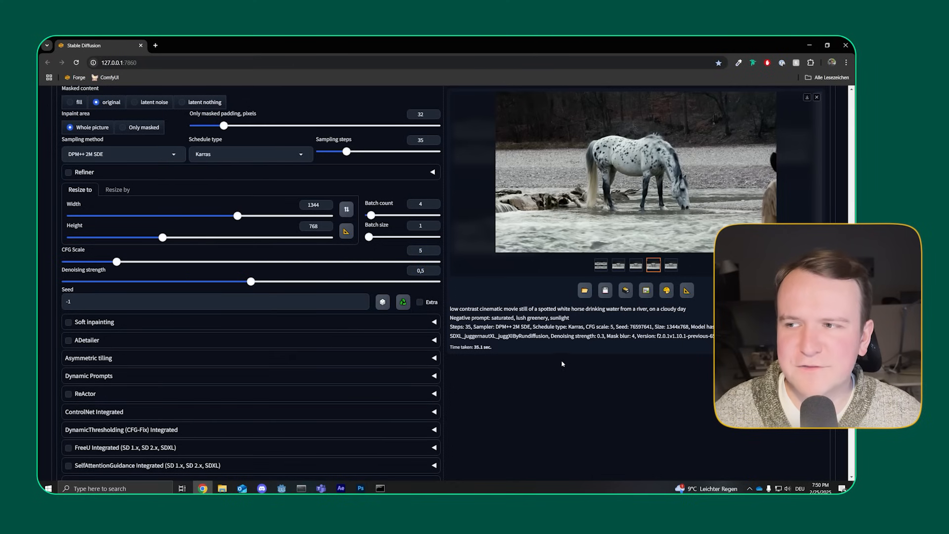
Step: Insert "sharp focussed" after "low contrast" in the positive prompt
scroll(562, 361, up, 10)
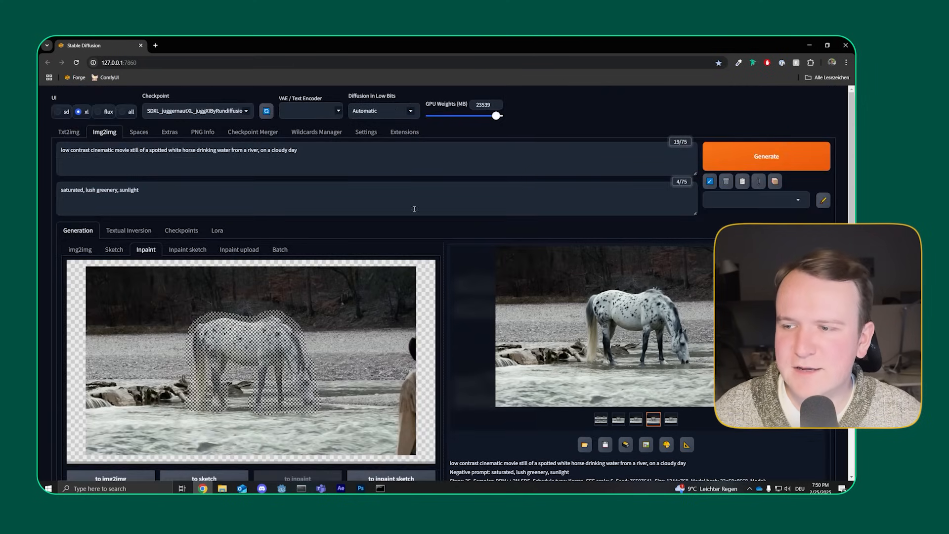
click(376, 155)
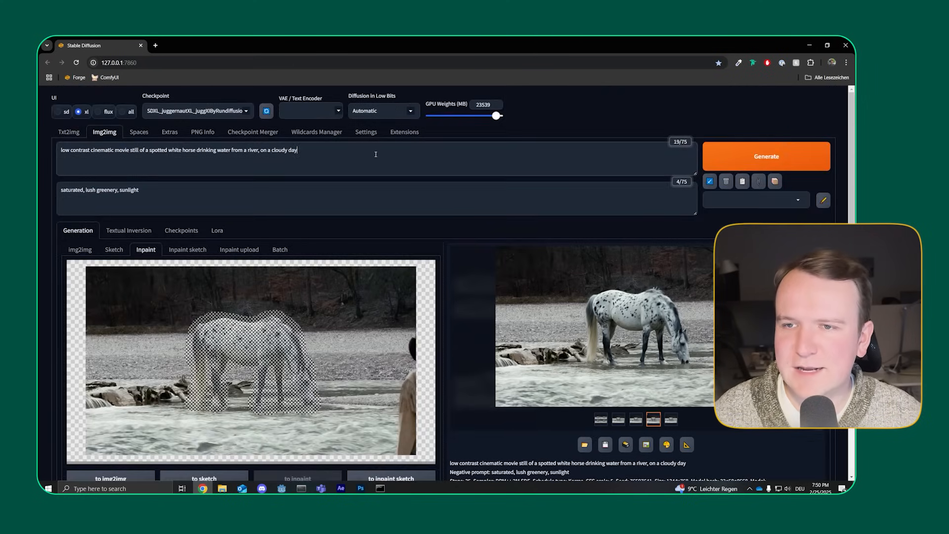
click(92, 151)
text(sharp focus )
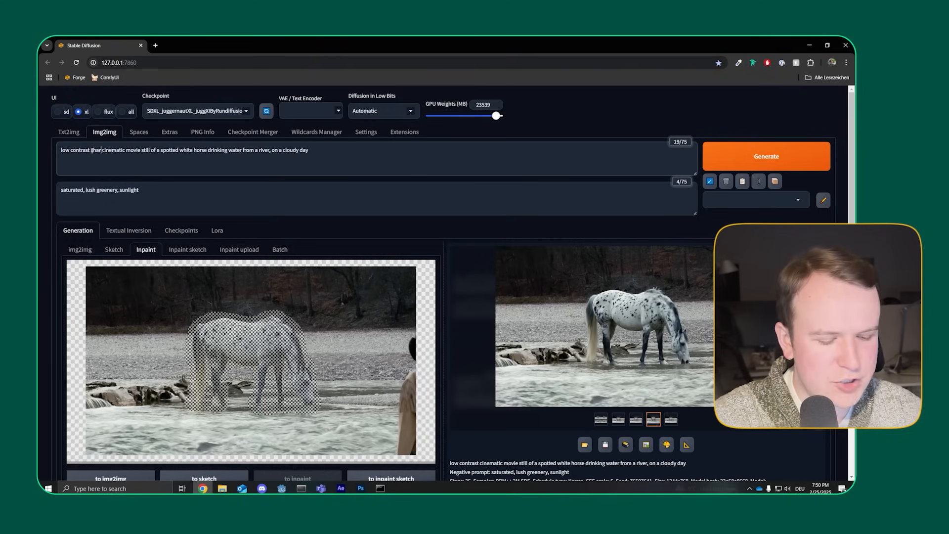
text(sed)
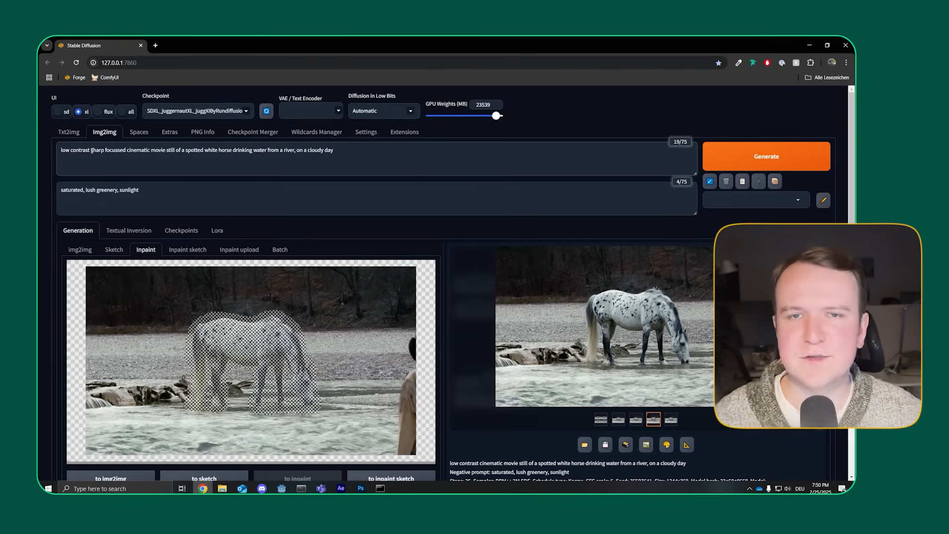
Step: Append ", blurry" to the negative prompt and generate new inpainted variations
click(174, 189)
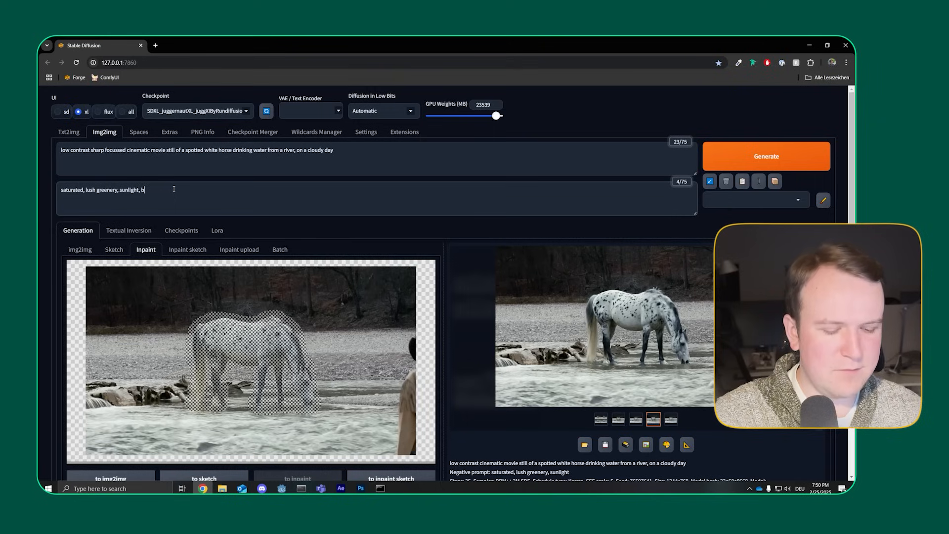
text(, blurry)
key(ctrl+Return)
Step: Review the new variations and send the first single horse image back to inpaint
click(654, 257)
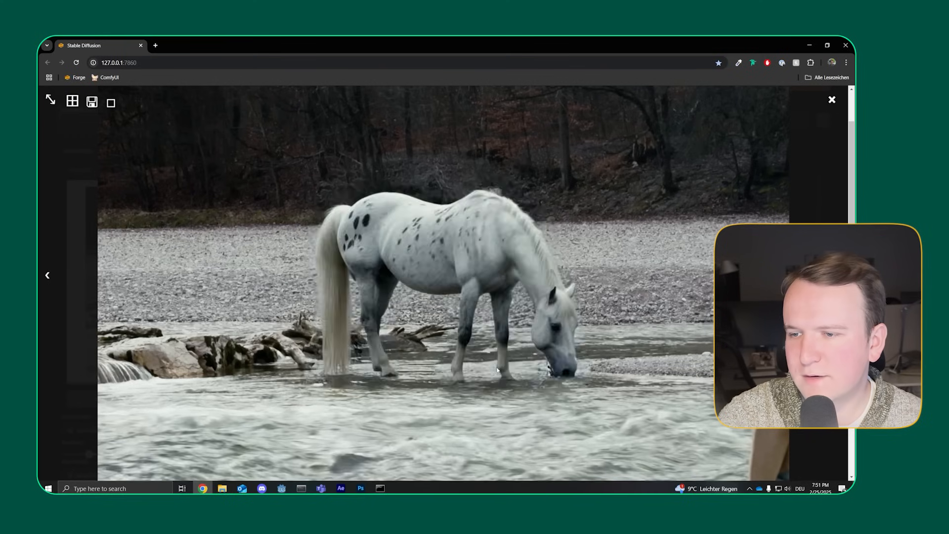
click(690, 327)
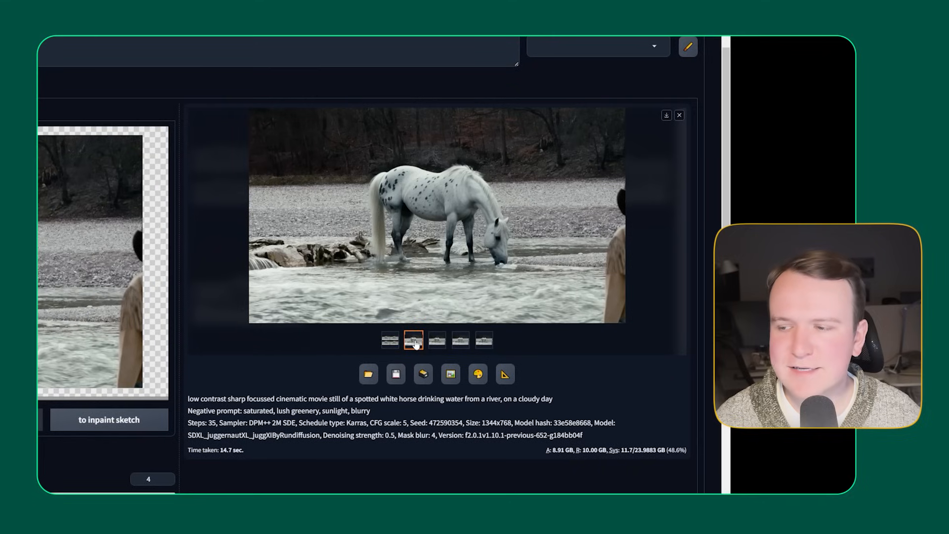
click(477, 378)
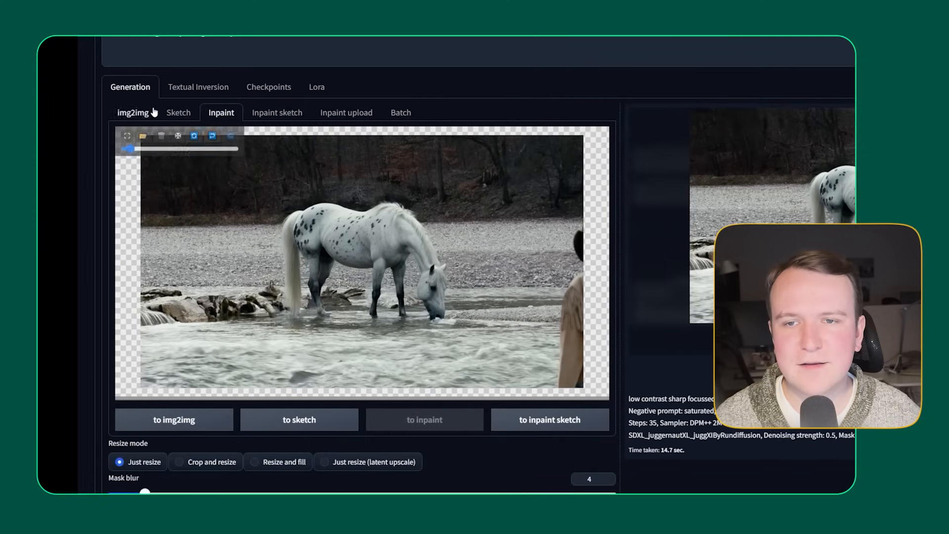
Step: Inspect the horse's legs and muzzle up close on the inpaint canvas
scroll(475, 312, up, 3)
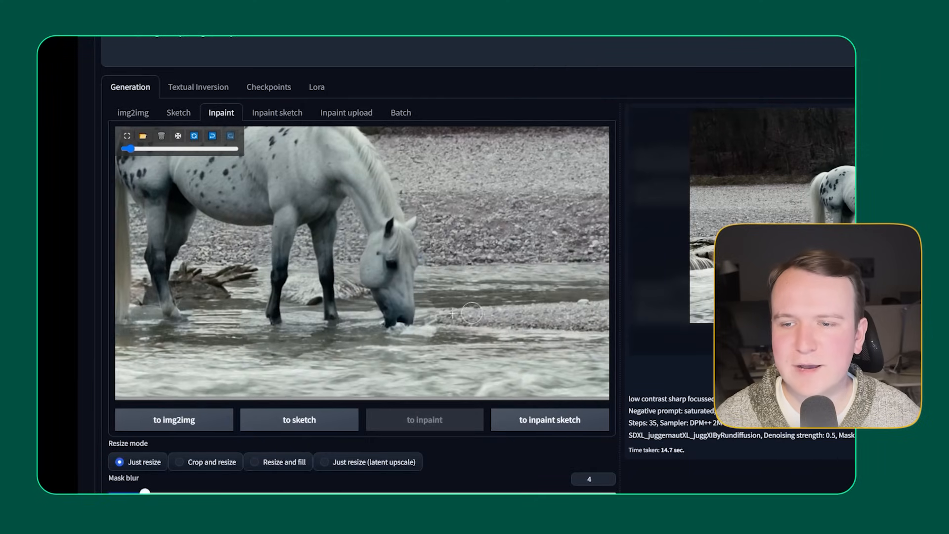
drag(302, 276, 377, 276)
scroll(317, 278, up, 2)
scroll(272, 281, down, 2)
scroll(327, 274, down, 2)
scroll(454, 244, down, 3)
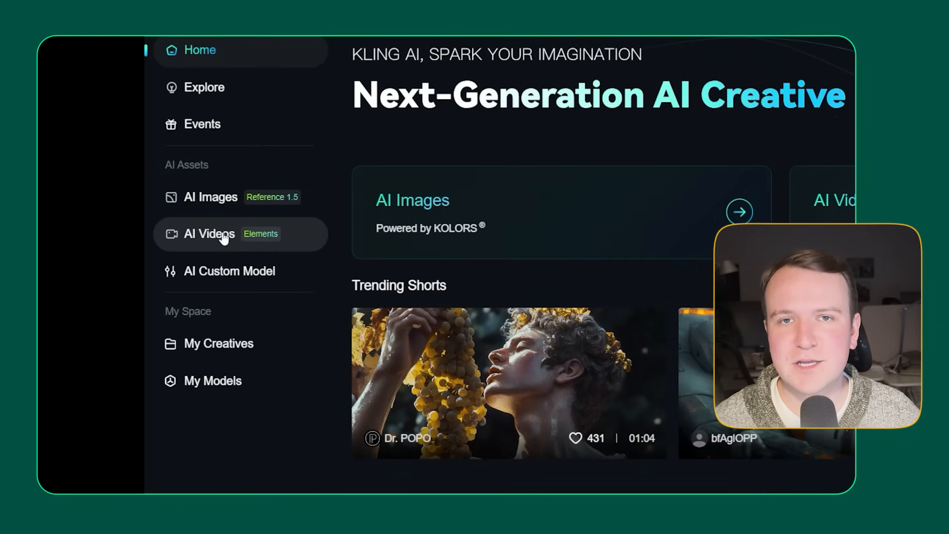
Step: In Kling AI's image-to-video generator, switch to Frames and upload the horse image from the to_Kling folder as the start frame
click(225, 240)
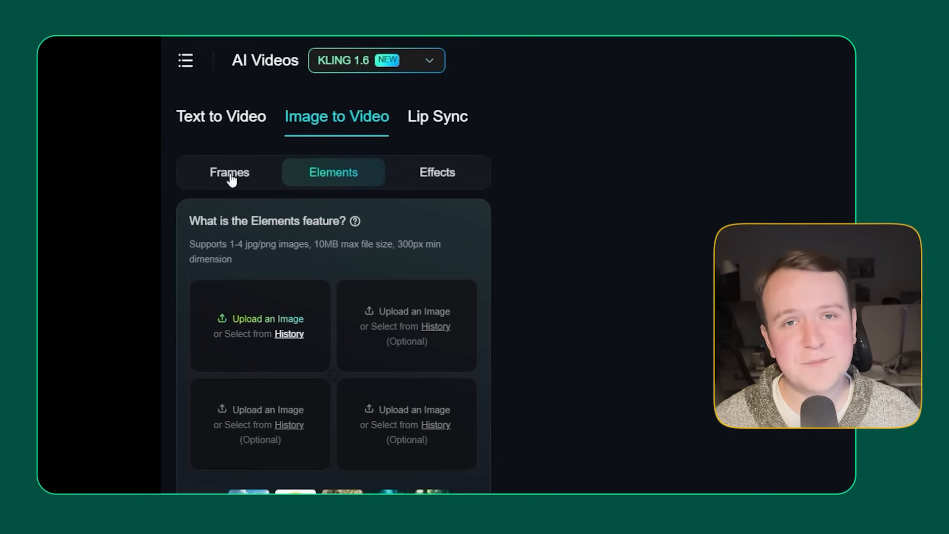
click(231, 179)
click(306, 306)
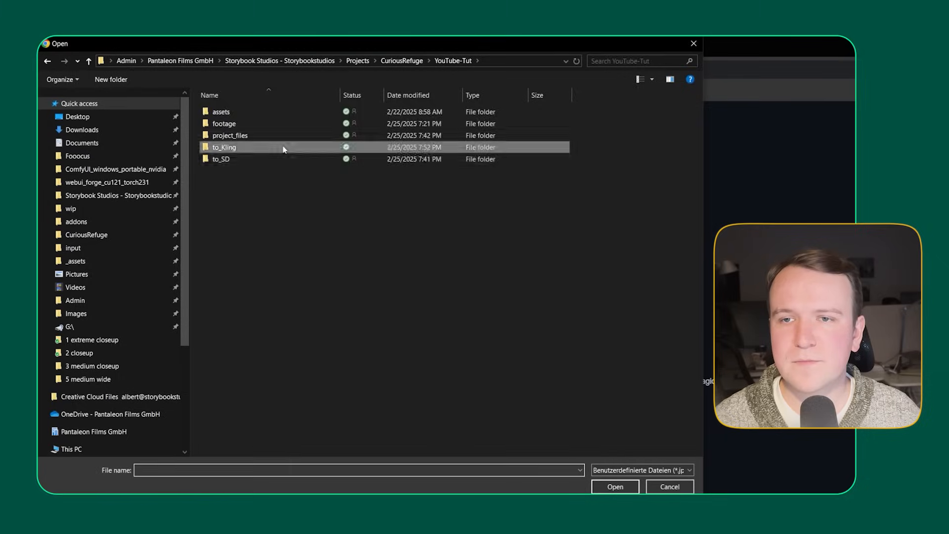
double_click(283, 149)
click(230, 126)
click(615, 486)
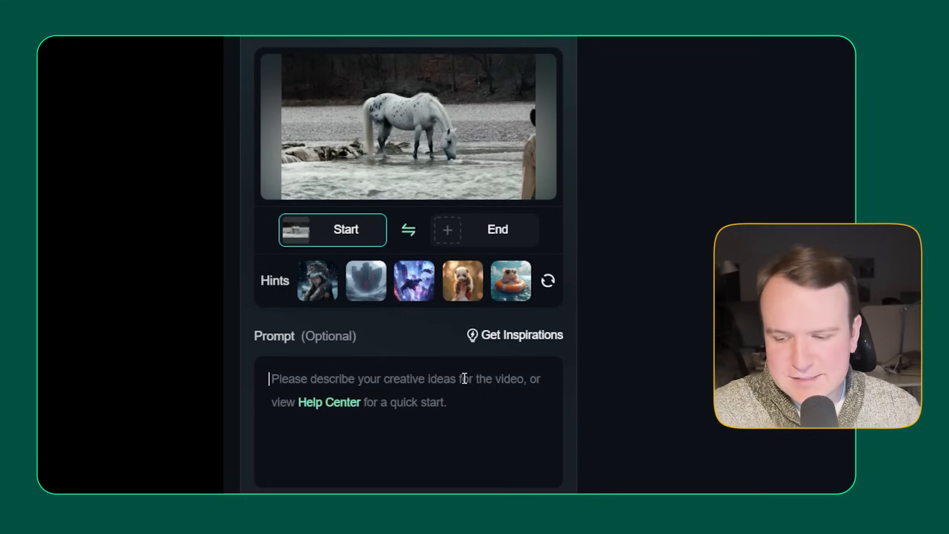
Step: Enter the video prompt "static still camera, the horse drinks water from the river, then looks up"
click(465, 378)
text(static s)
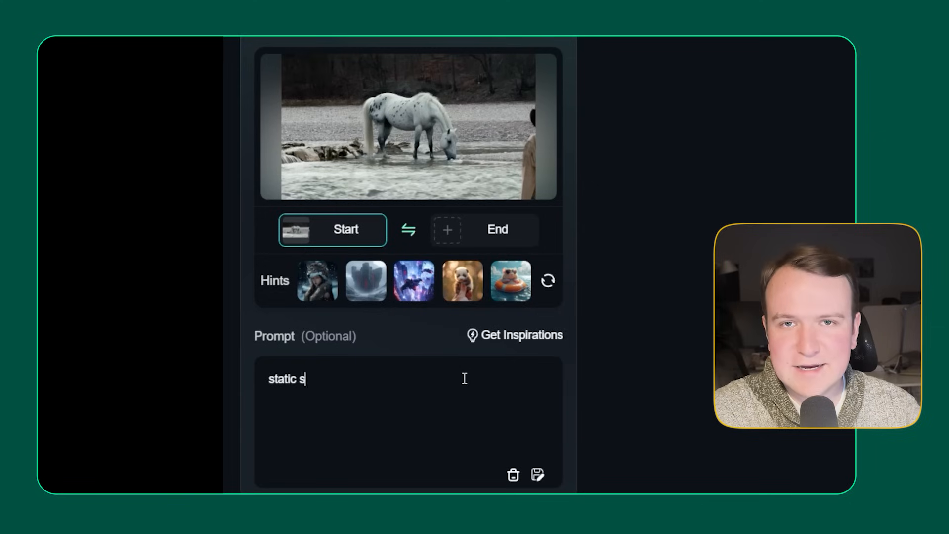
text(till)
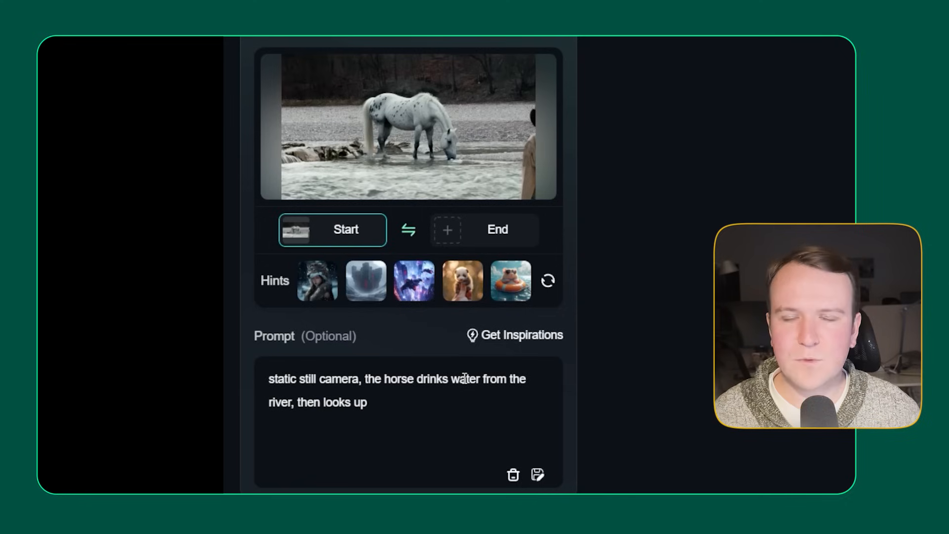
mouse_move(540, 127)
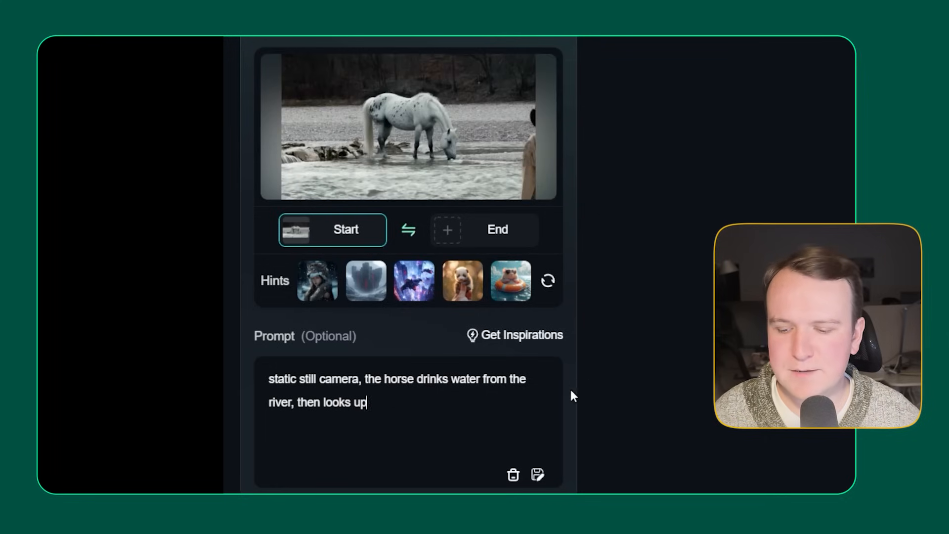
Step: Set the generating count to 2, keeping Professional Mode and the 5s duration, and generate the horse videos
scroll(572, 388, down, 8)
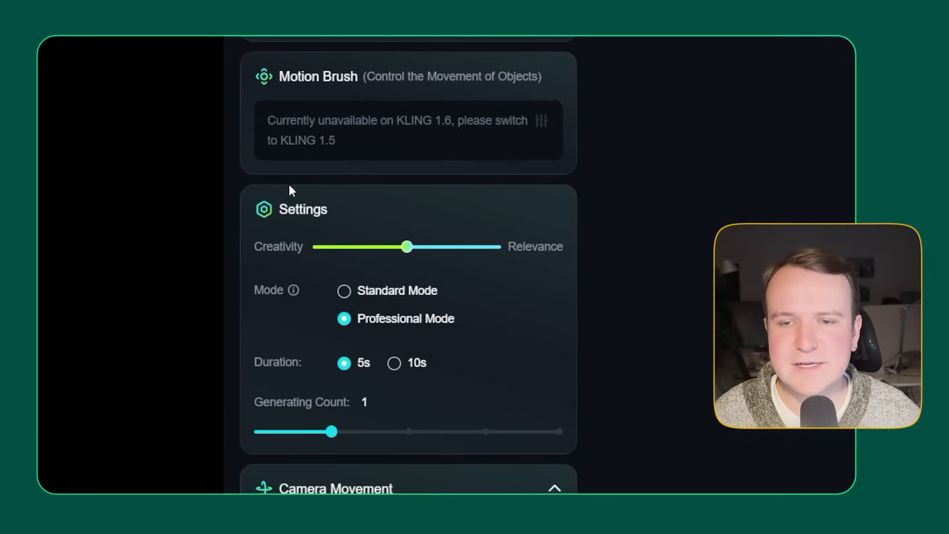
scroll(274, 309, down, 3)
mouse_move(358, 153)
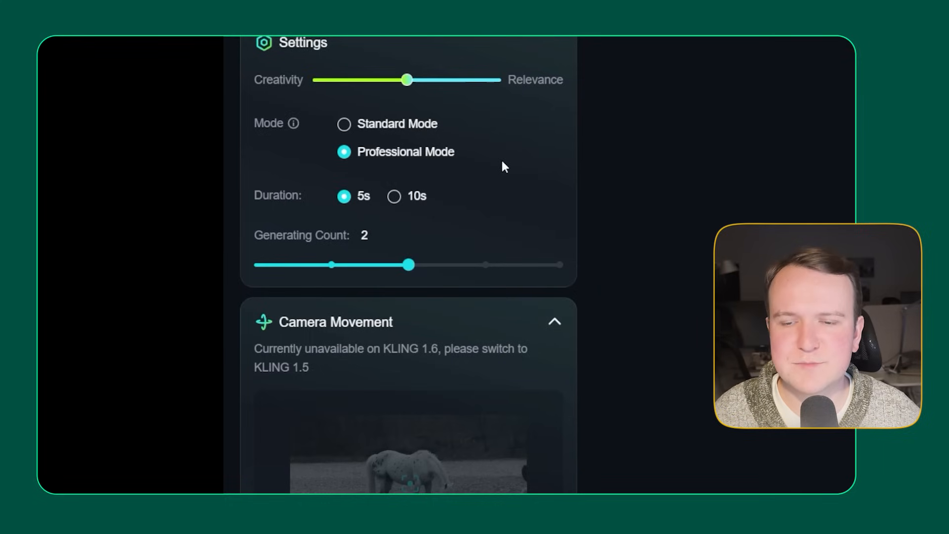
scroll(496, 216, down, 2)
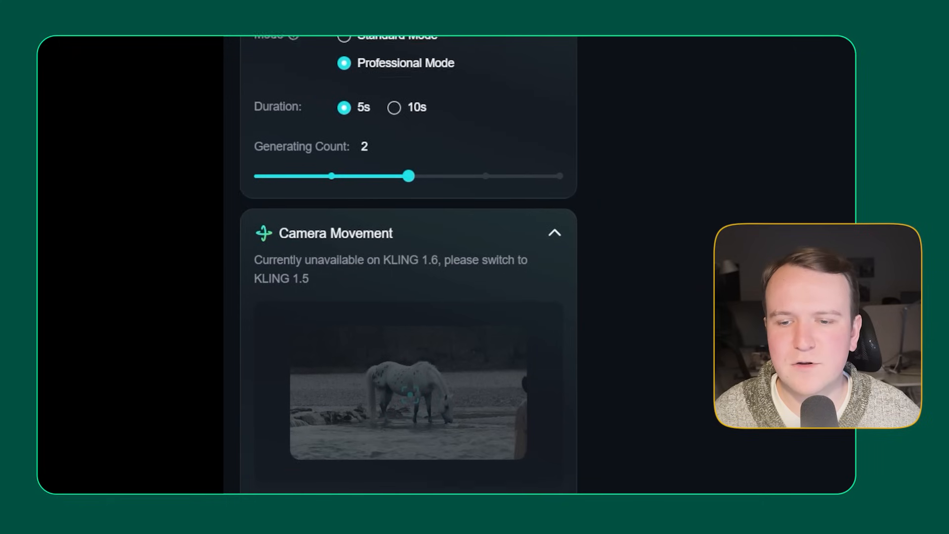
scroll(494, 479, down, 4)
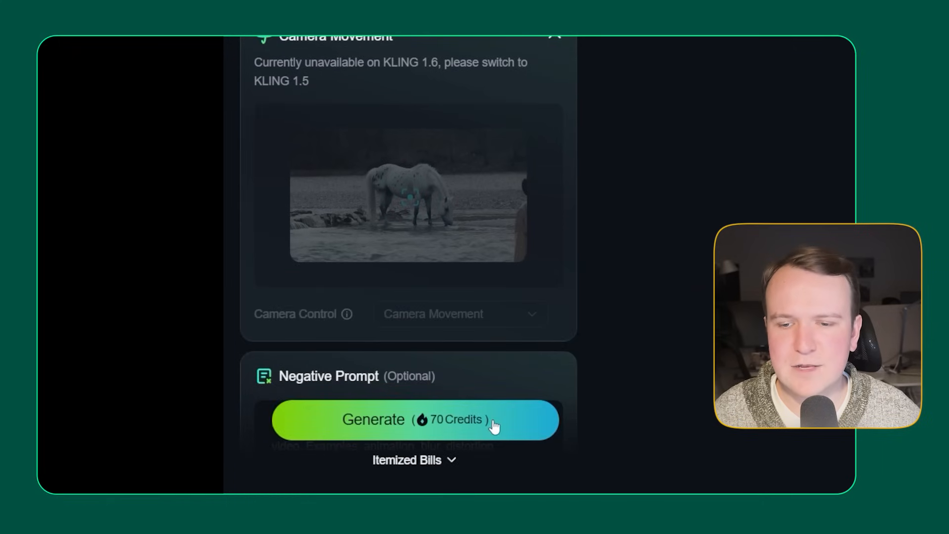
click(493, 423)
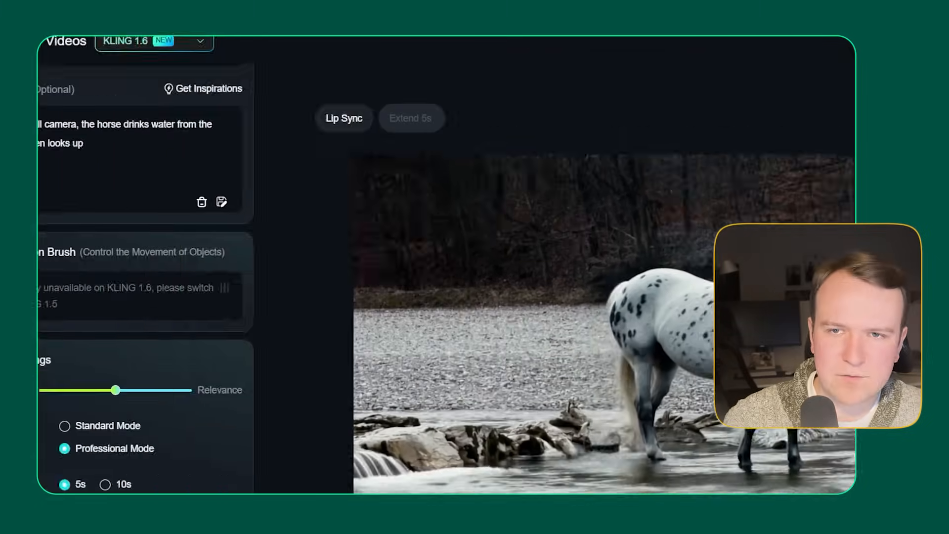
Step: Extend the video prompt with "for a short moment", "and to the front" and "the river water moves to the right"
text(for)
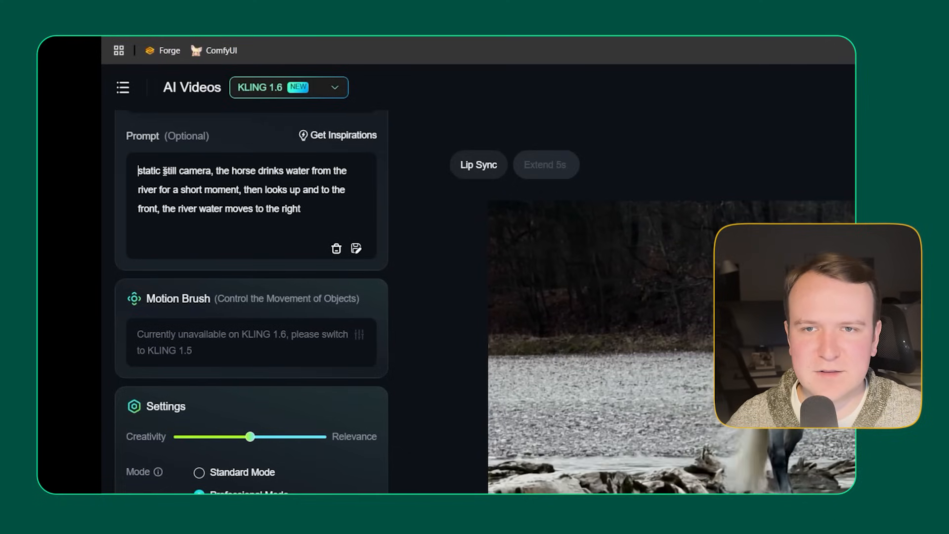
text(v)
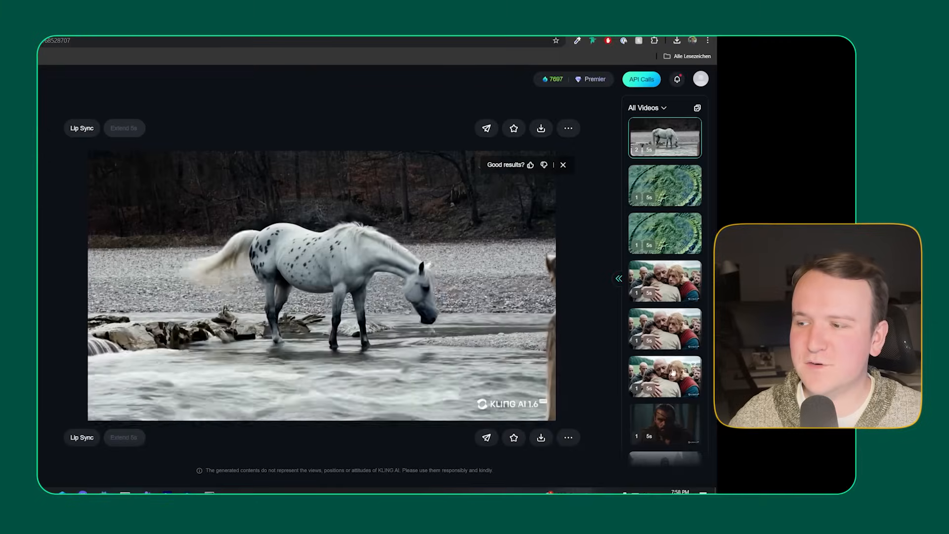
Step: View earlier generated clips of the embracing men in the video history
click(674, 373)
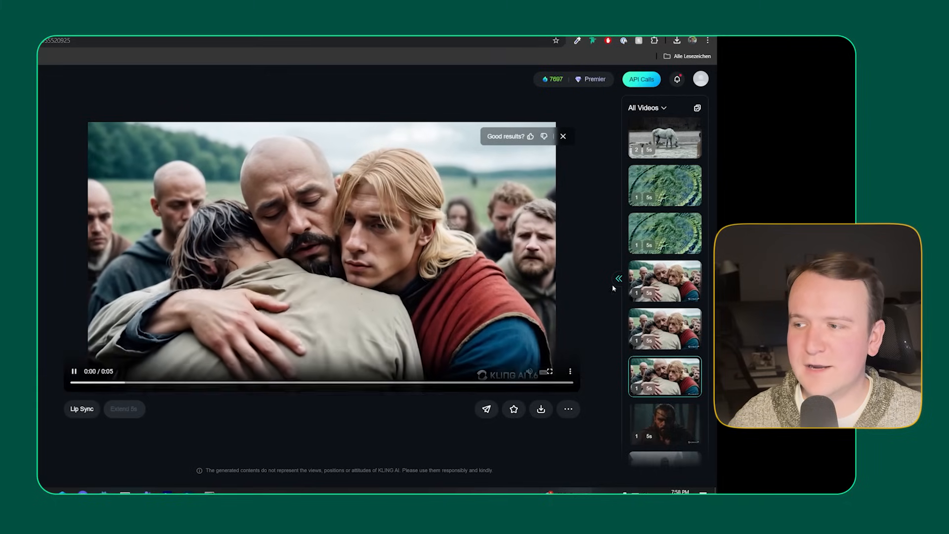
click(660, 272)
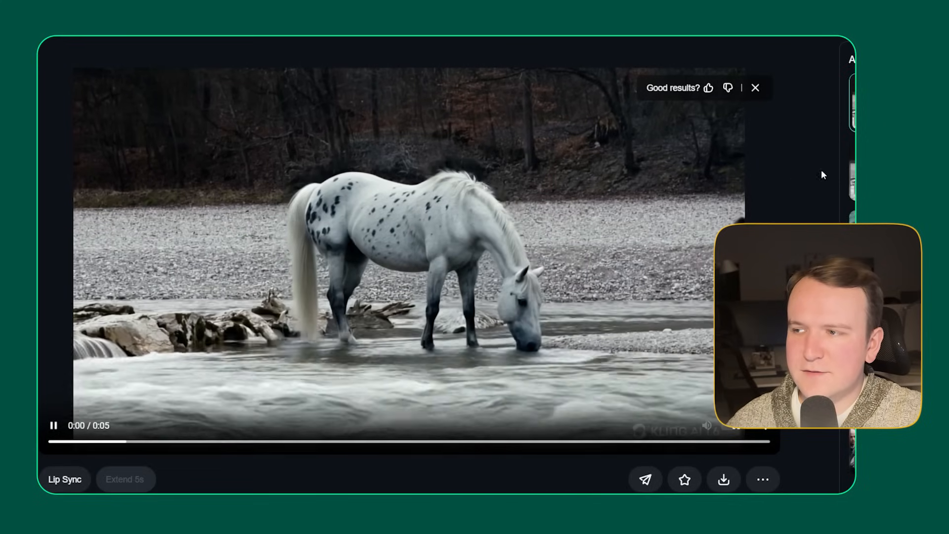
Step: Review the generated horse videos and download the last one without a watermark
scroll(341, 436, up, 1)
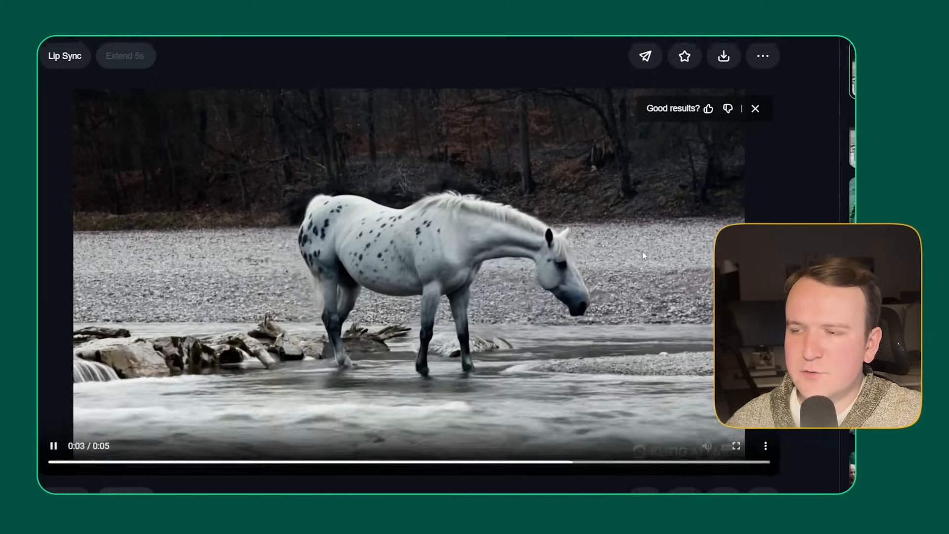
scroll(443, 271, down, 1)
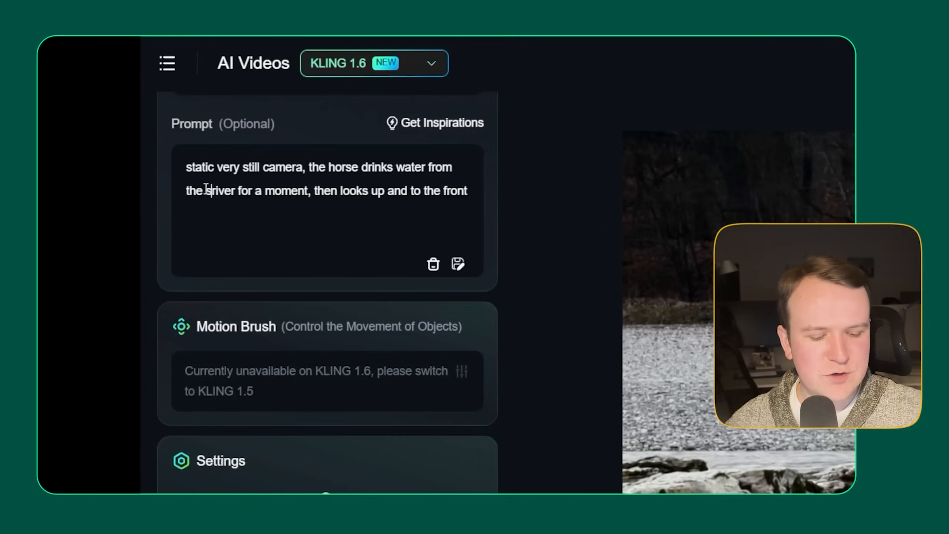
text(lo)
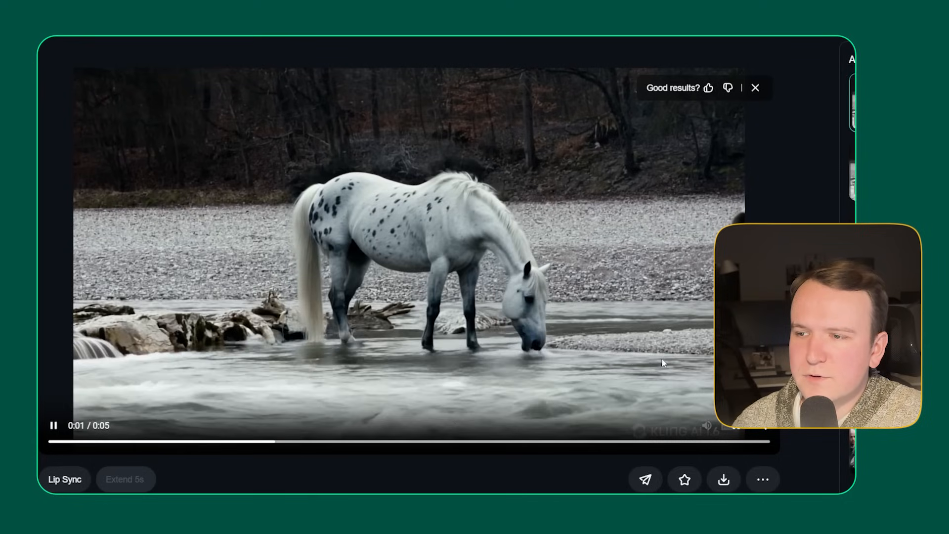
scroll(410, 280, down, 6)
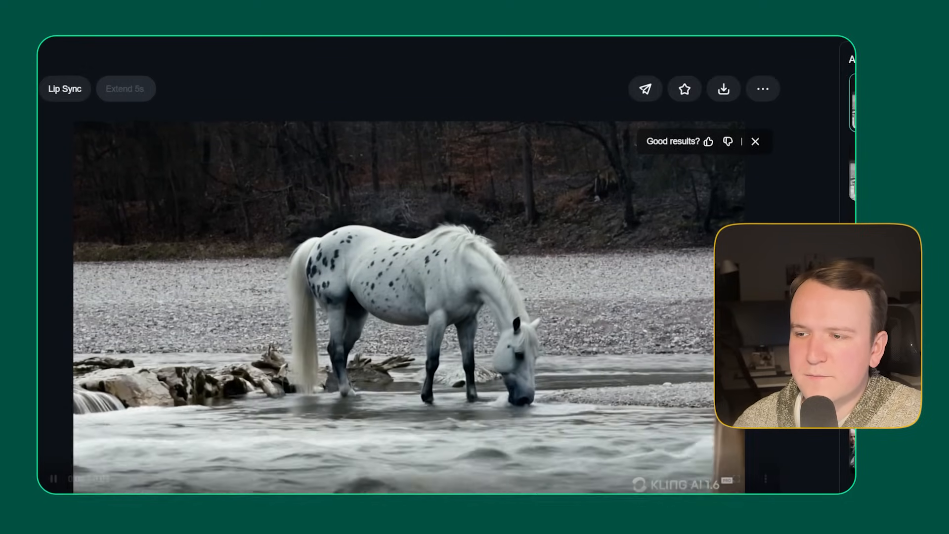
scroll(409, 280, down, 1)
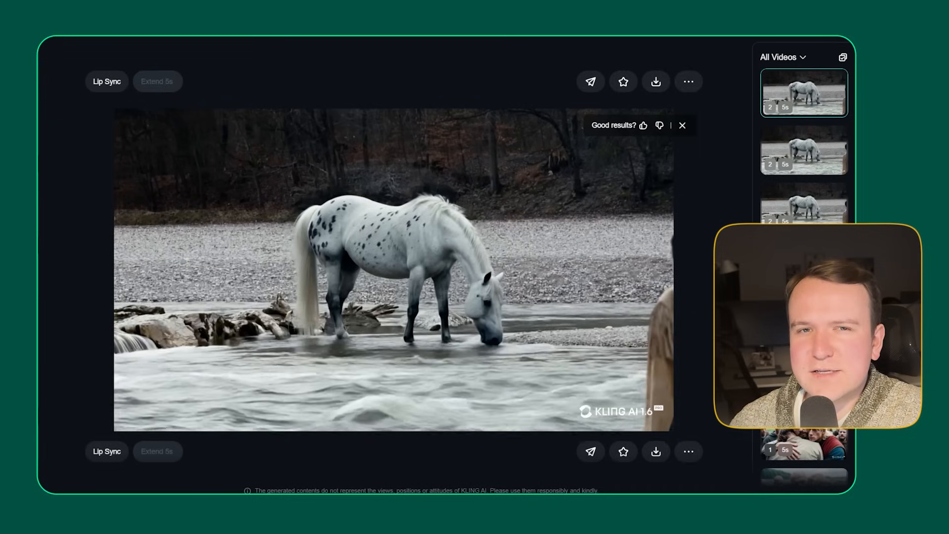
click(656, 451)
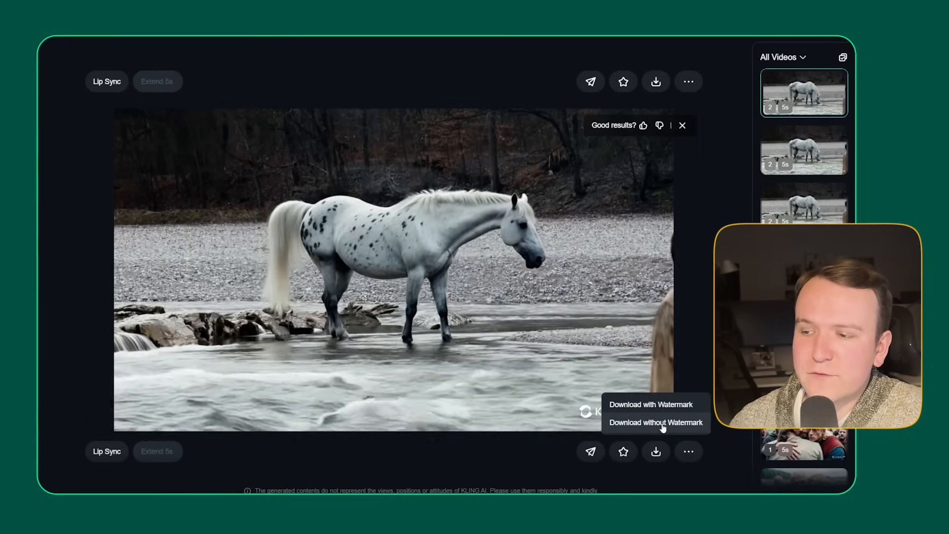
click(662, 425)
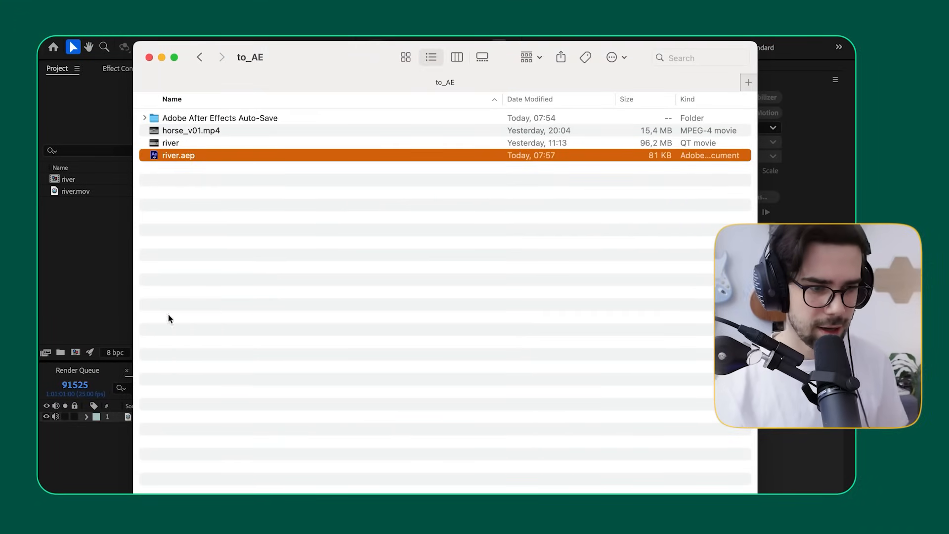
Step: Switch to After Effects, open the river composition and scrub back to its first frame
click(77, 219)
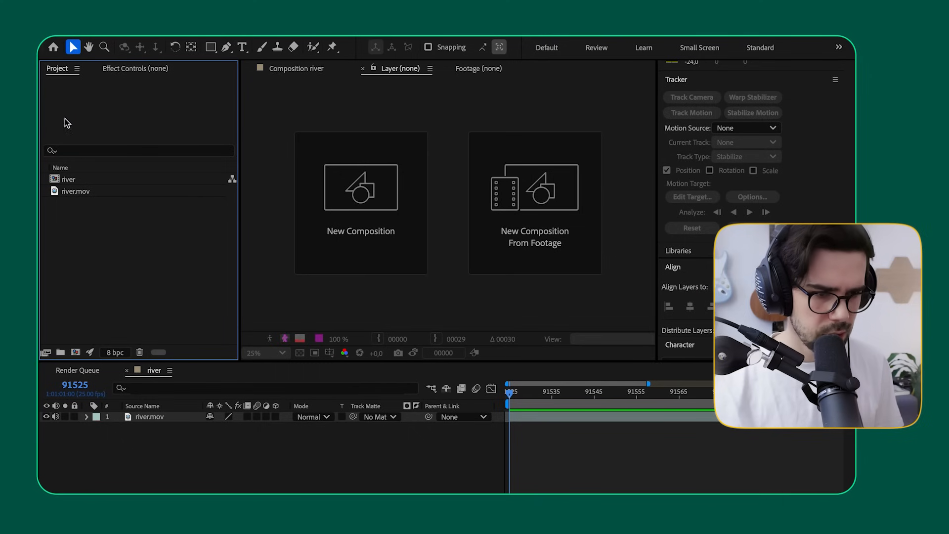
double_click(60, 180)
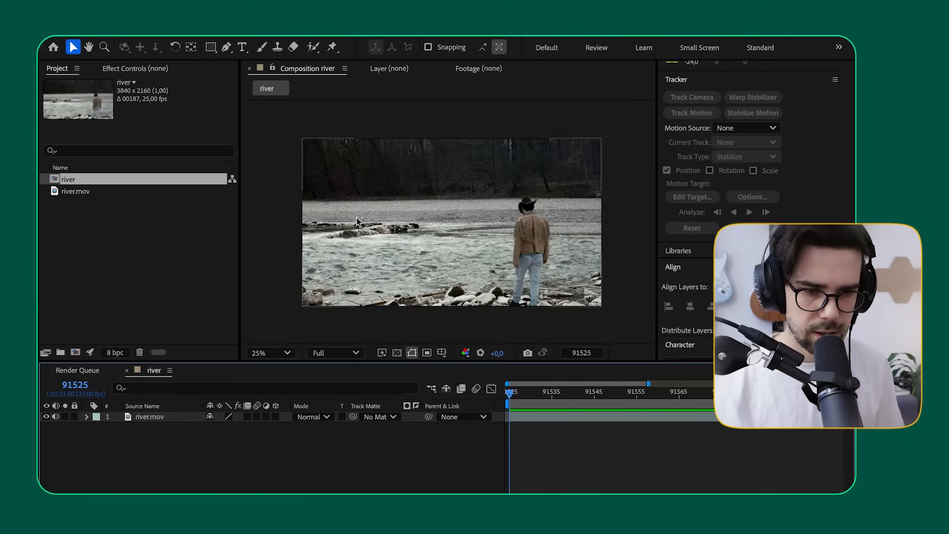
mouse_move(525, 400)
mouse_down()
mouse_move(730, 393)
mouse_move(687, 377)
mouse_move(482, 397)
mouse_move(632, 395)
mouse_move(509, 393)
mouse_up()
Step: Import horse_v01.mp4 from the to_AE folder into the After Effects project
click(162, 252)
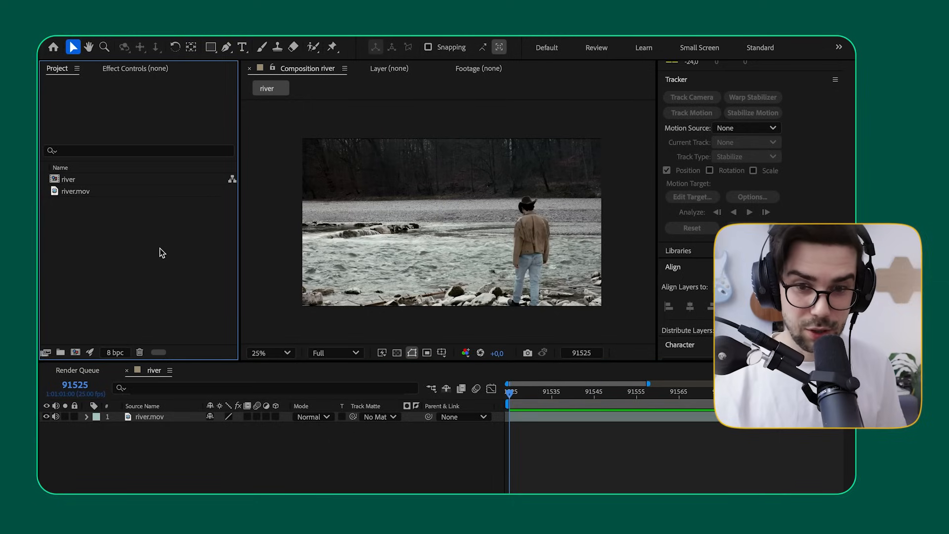
double_click(162, 253)
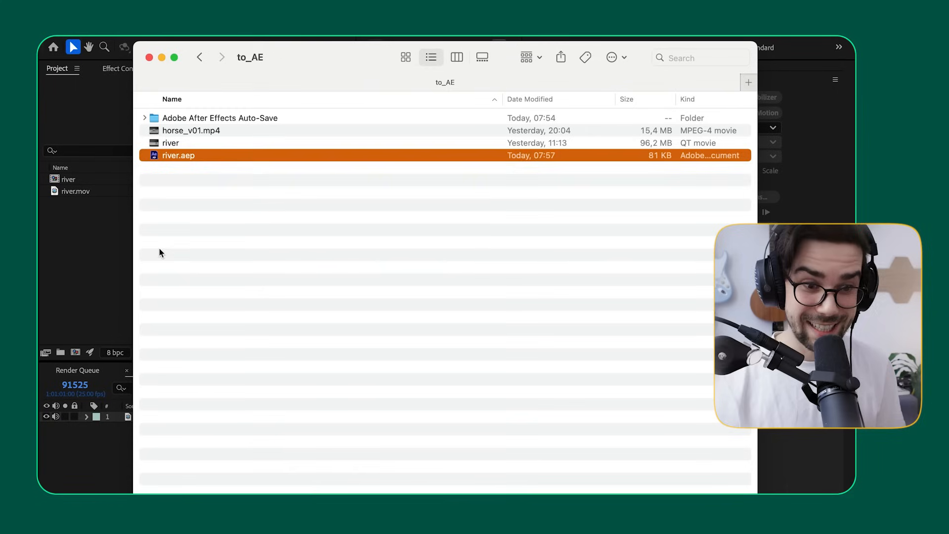
click(227, 130)
drag(215, 130, 101, 222)
click(103, 233)
Step: Open horse_v01.mp4 in the footage viewer and play it to examine the horse's movement up close
click(74, 181)
double_click(70, 182)
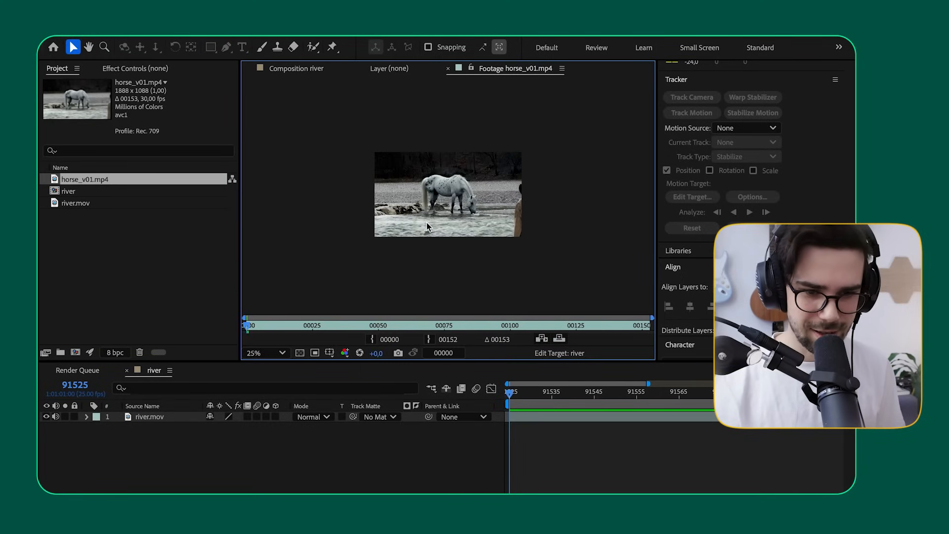
key(period)
drag(269, 328, 238, 331)
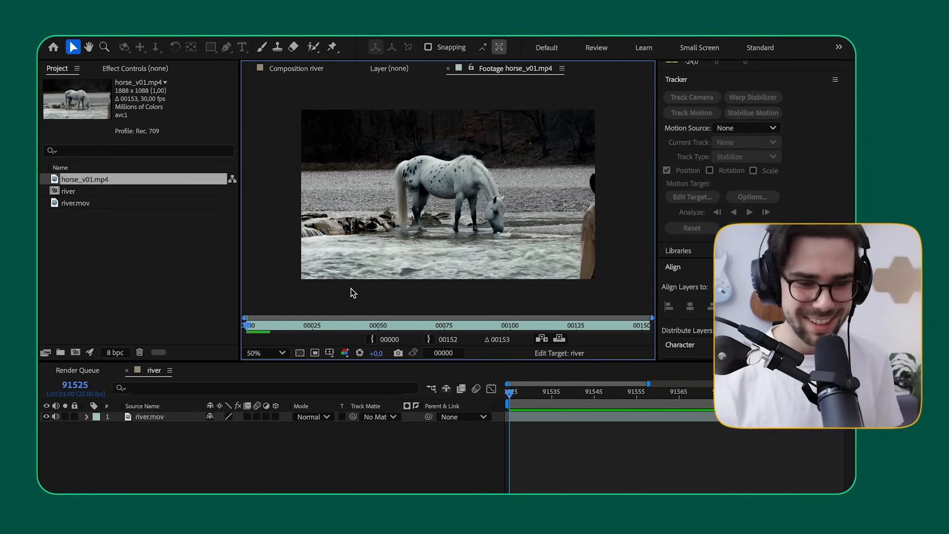
key(space)
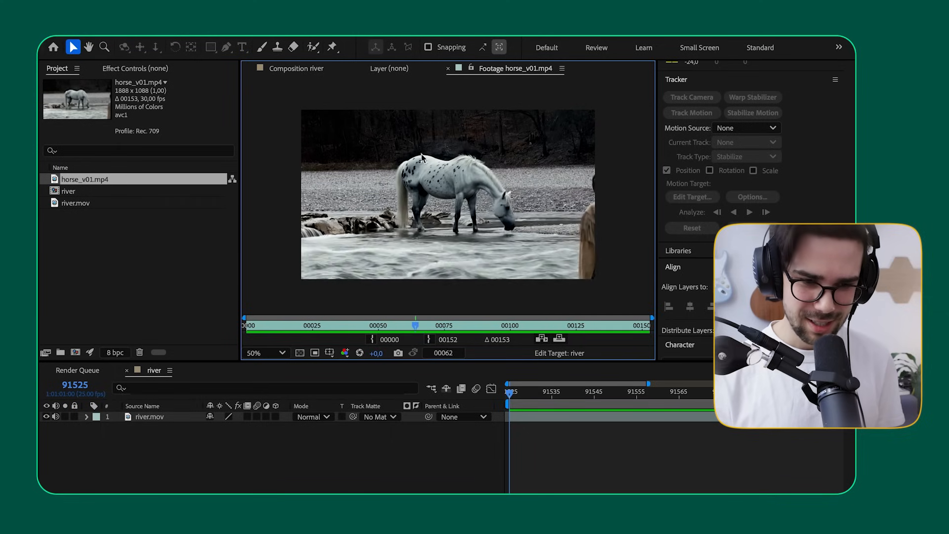
key(space)
key(period)
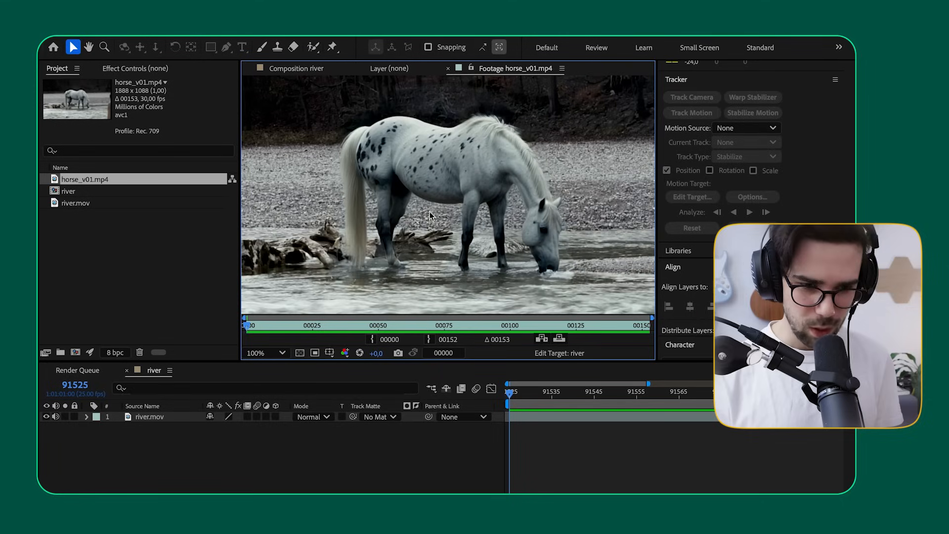
scroll(425, 229, down, 1)
drag(439, 229, 434, 224)
scroll(435, 224, up, 1)
scroll(435, 225, down, 1)
Step: Add horse_v01.mp4 to the river composition as a layer above river.mov
click(300, 70)
click(79, 212)
click(73, 181)
drag(159, 230, 135, 415)
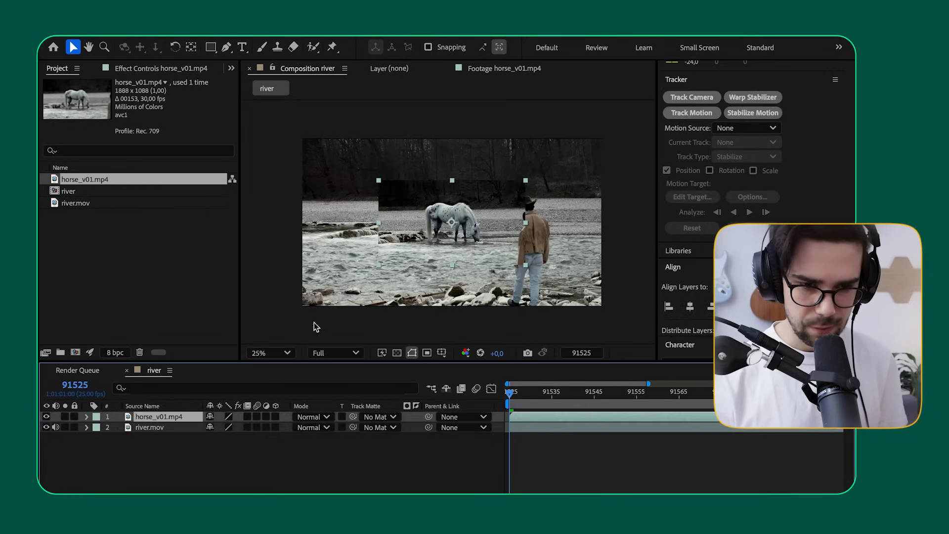
Step: Reveal the horse_v01.mp4 layer's opacity and lower it to 47%
scroll(449, 221, up, 2)
scroll(449, 220, down, 2)
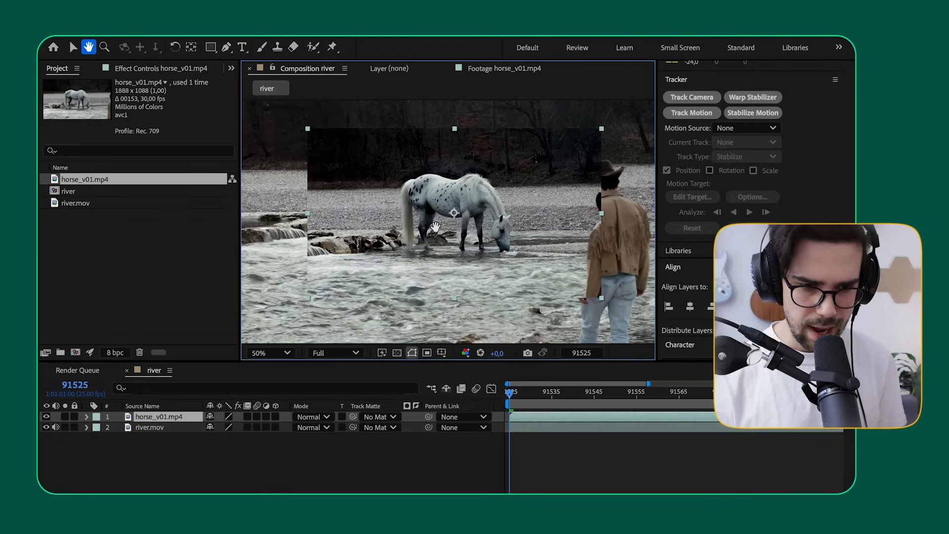
scroll(449, 221, up, 3)
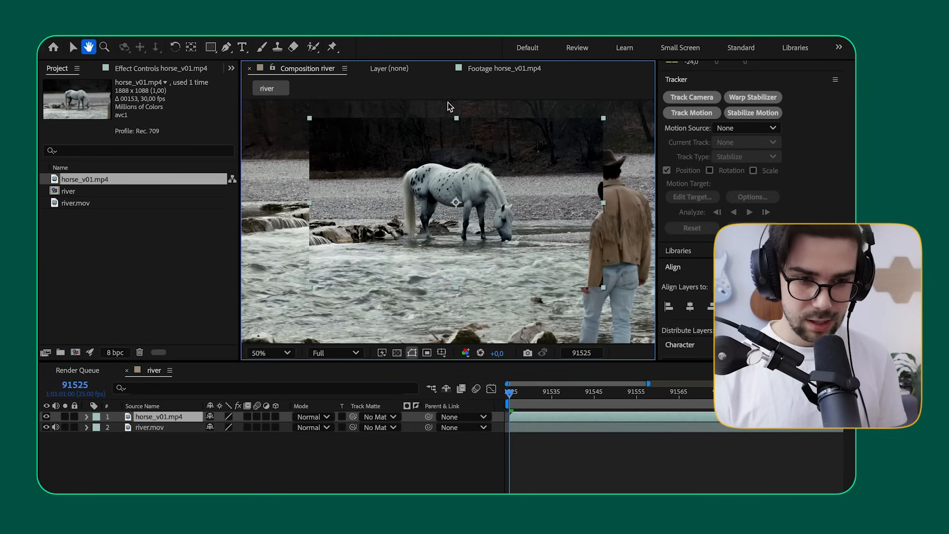
scroll(435, 228, down, 2)
scroll(435, 228, up, 2)
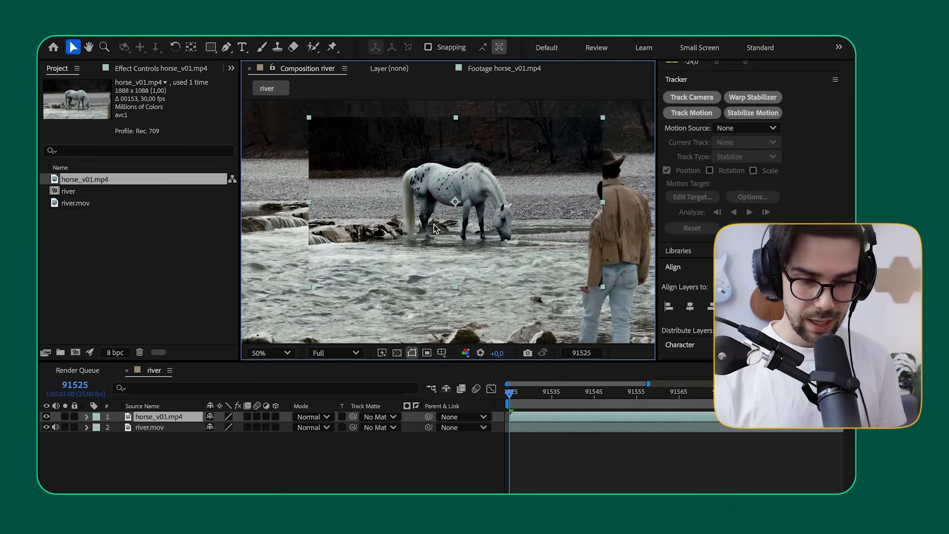
scroll(435, 227, down, 2)
scroll(429, 208, up, 2)
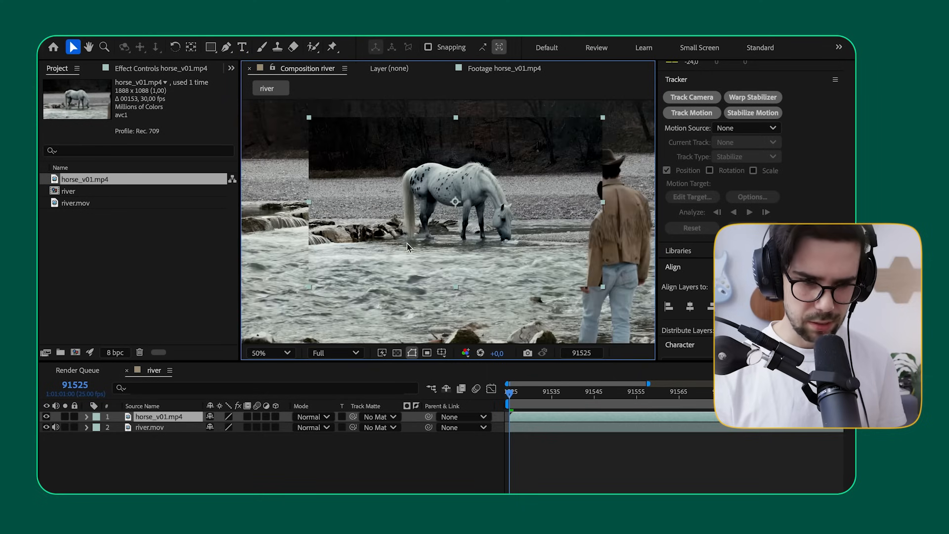
click(175, 455)
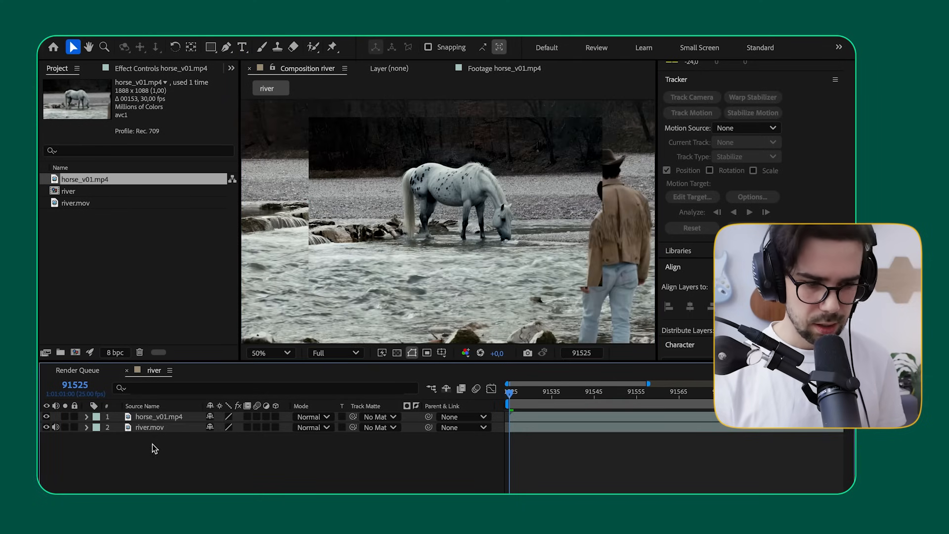
click(151, 416)
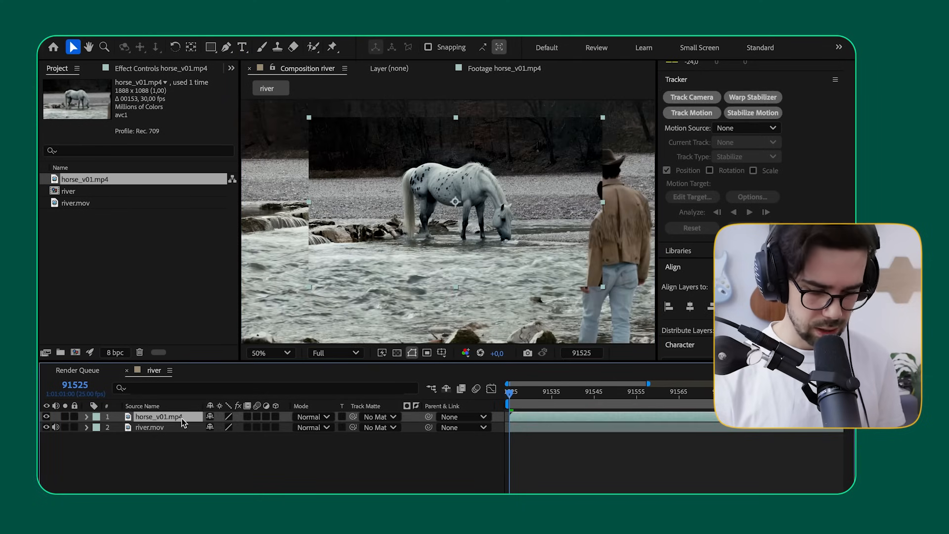
key(t)
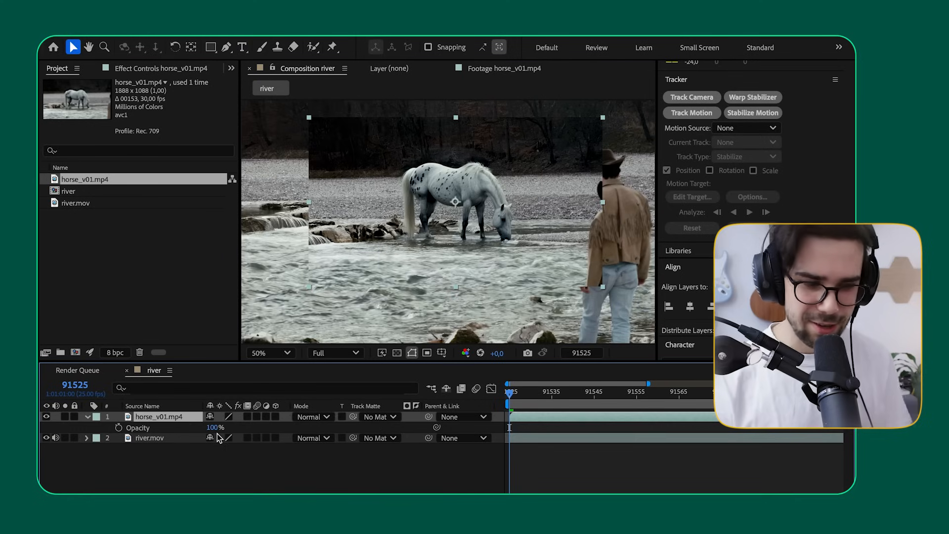
drag(211, 427, 186, 434)
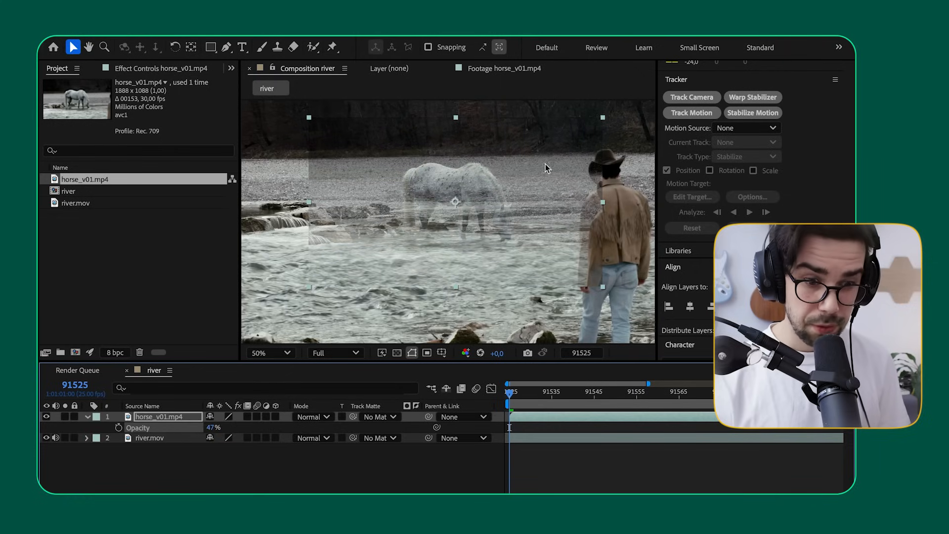
Step: Shift the semi-transparent horse layer upward and slightly left over the river footage
scroll(407, 206, up, 1)
scroll(406, 206, down, 1)
key(space)
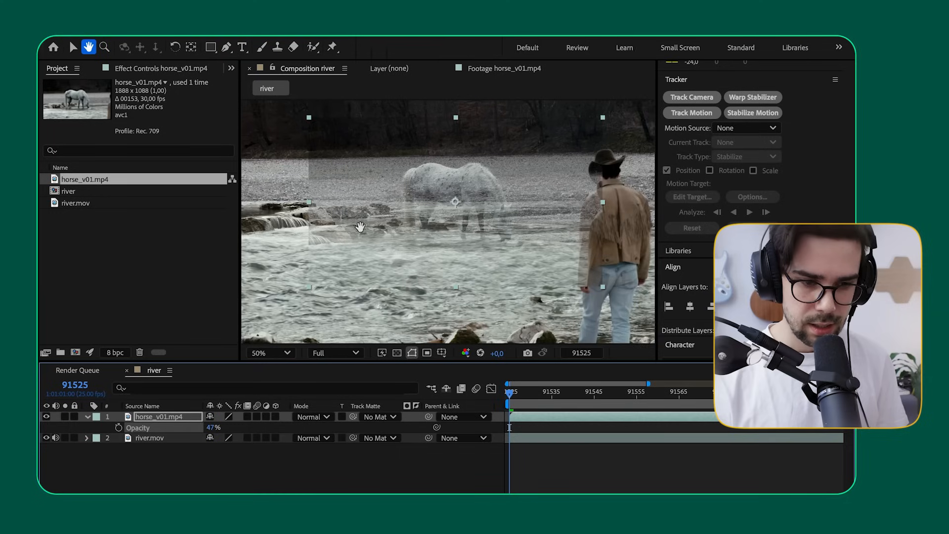
drag(360, 226, 417, 229)
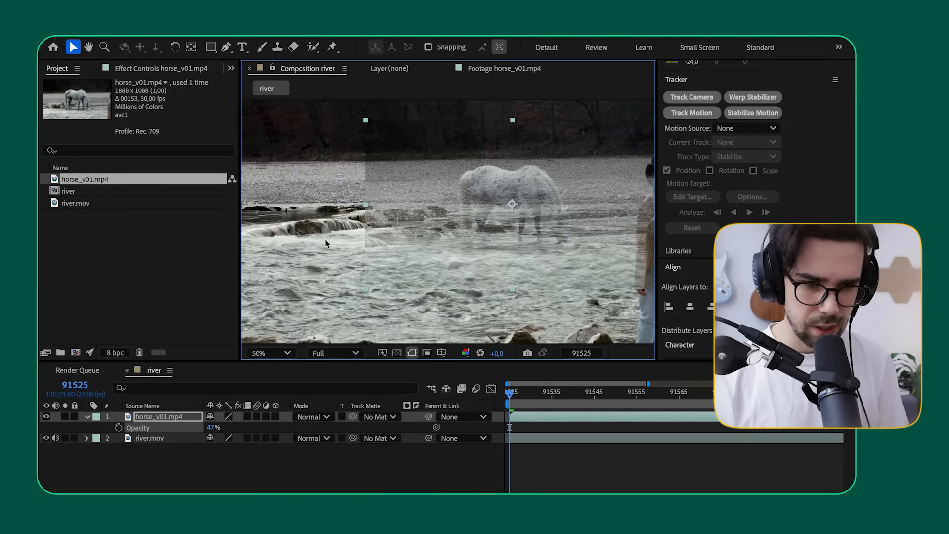
scroll(414, 221, up, 1)
scroll(380, 234, down, 1)
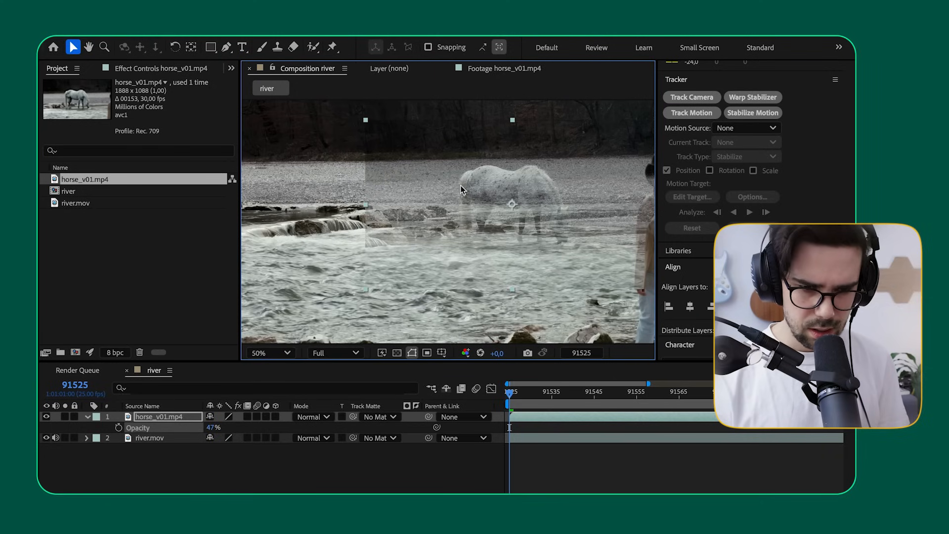
click(167, 417)
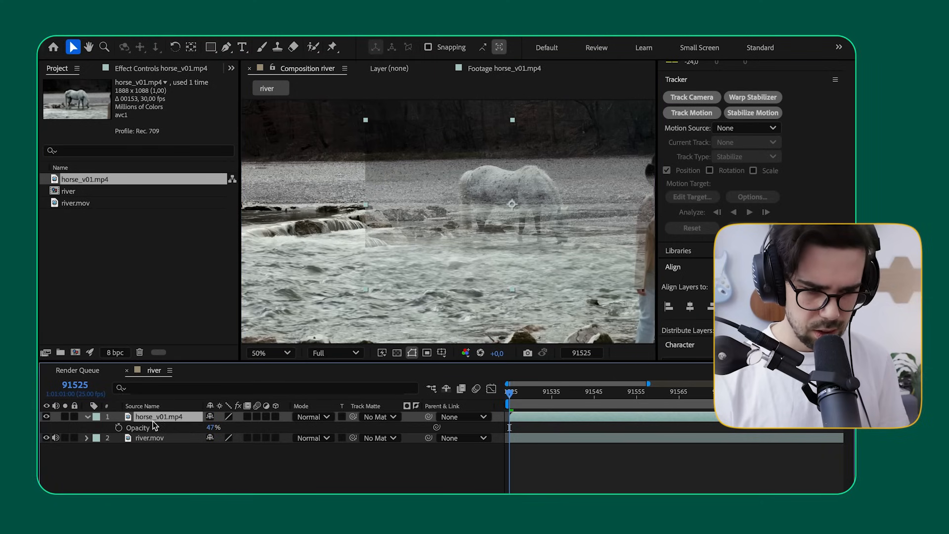
drag(471, 185, 456, 132)
Step: Set the horse layer's opacity to 44% and move it down so its rocks overlap the rocks in the river footage
drag(209, 432, 170, 434)
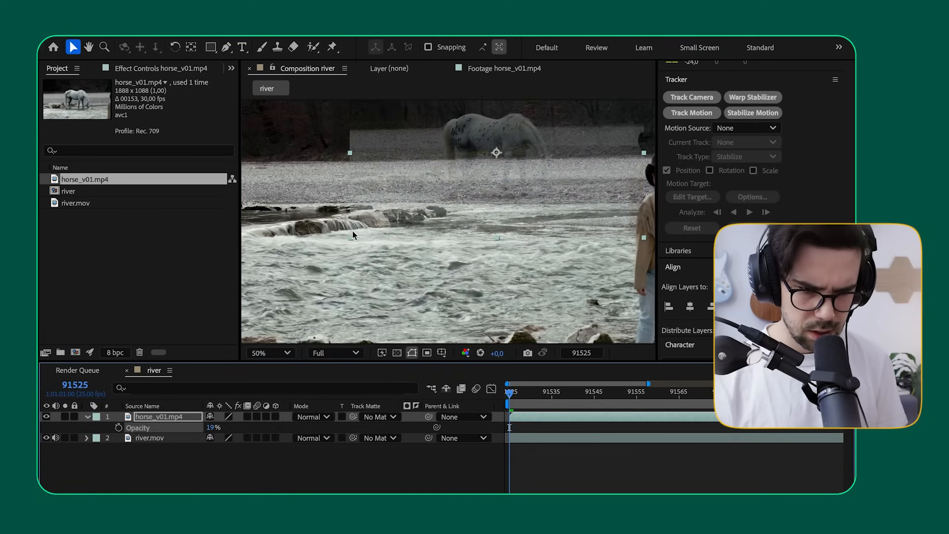
drag(216, 428, 223, 428)
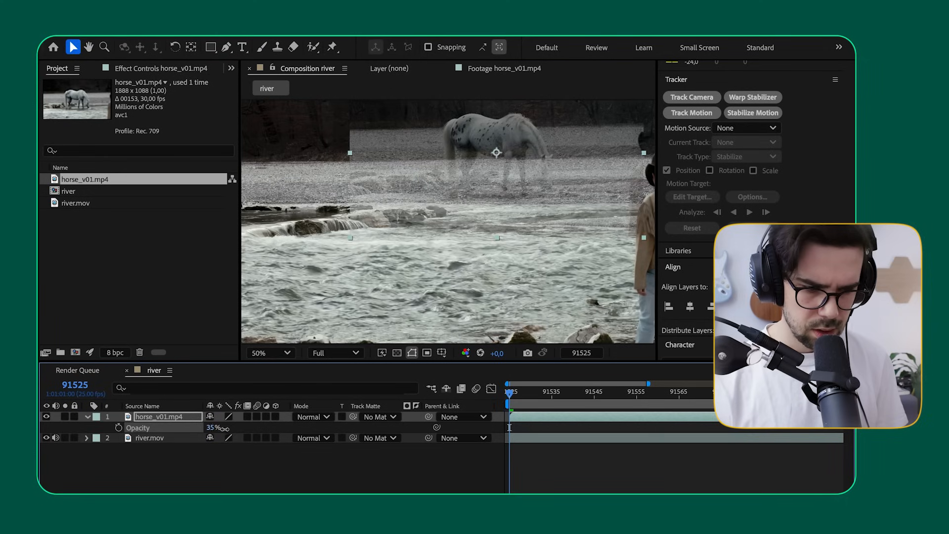
drag(397, 184, 394, 215)
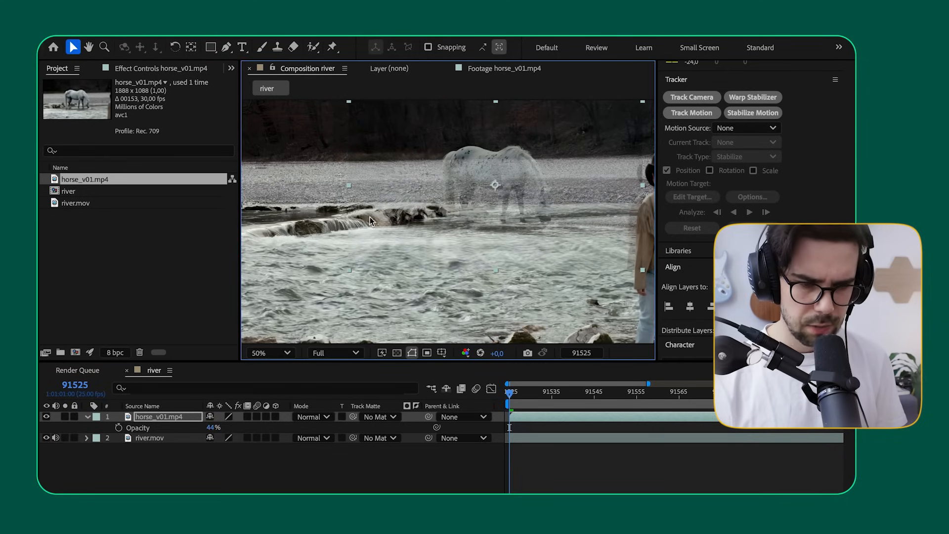
Step: Inspect at 200% how the rocks and shoreline of the horse layer line up with the river footage
scroll(362, 212, up, 2)
key(space)
drag(337, 207, 480, 208)
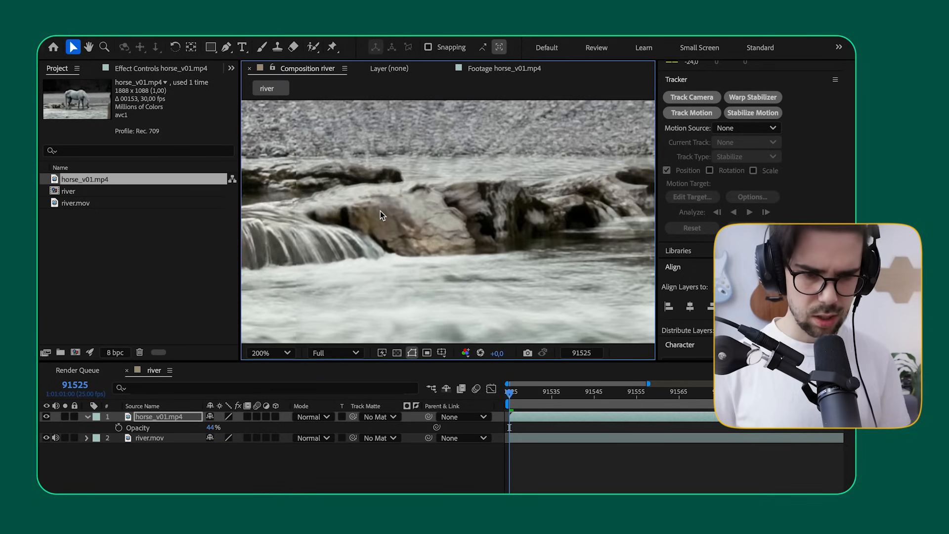
scroll(394, 173, up, 2)
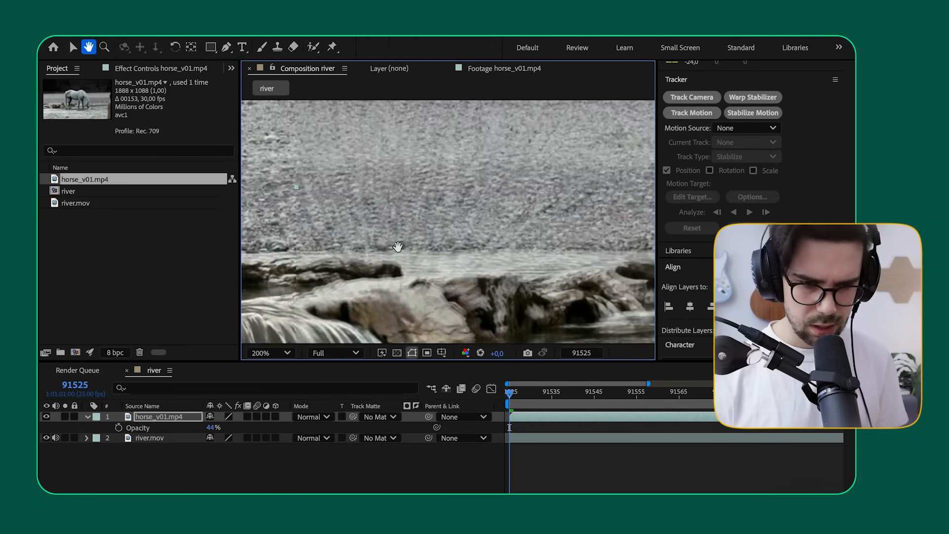
scroll(378, 206, down, 2)
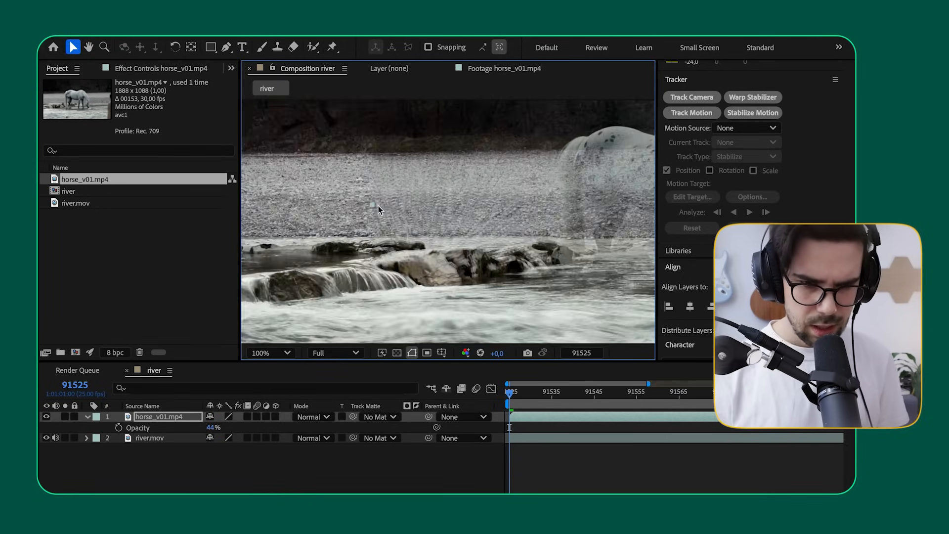
key(h)
drag(459, 205, 413, 225)
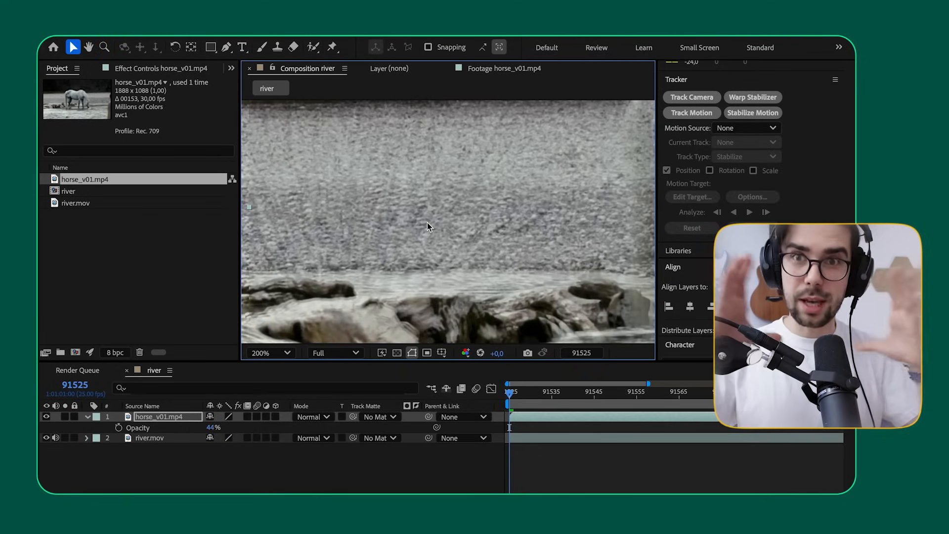
Step: Scale the horse_v01.mp4 layer to 102% and nudge it so its rocks match the rocks in the river footage
scroll(427, 222, down, 1)
click(168, 416)
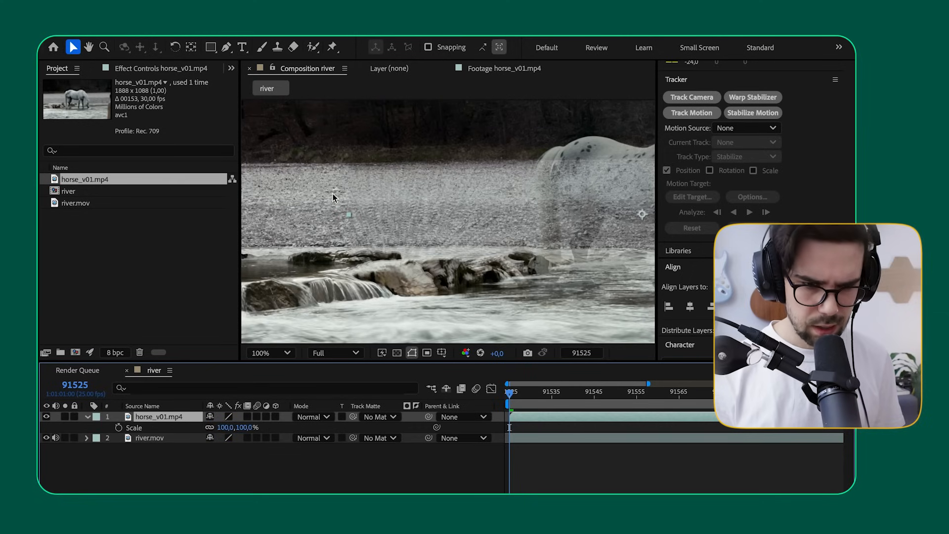
drag(225, 428, 227, 428)
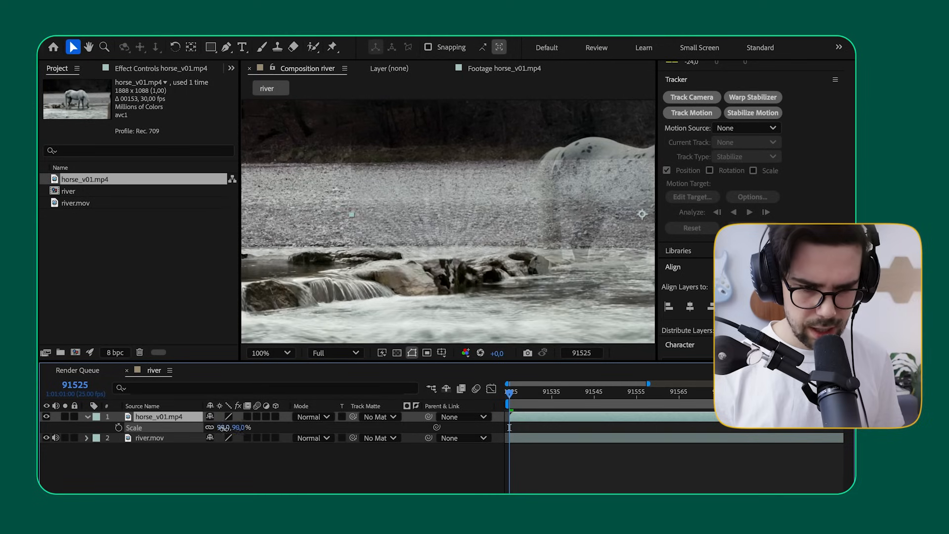
drag(389, 256, 395, 257)
scroll(379, 142, up, 2)
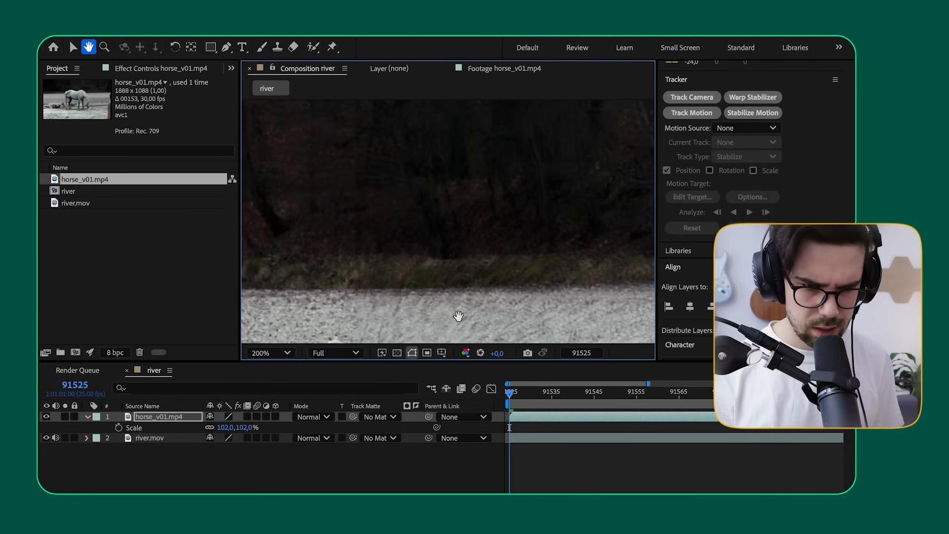
scroll(392, 309, down, 5)
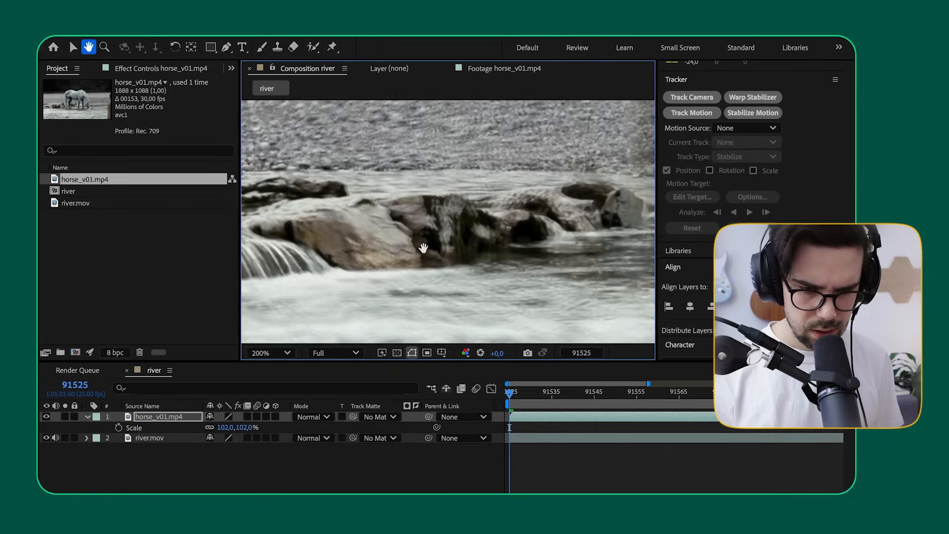
drag(540, 216, 480, 236)
Step: Set the horse layer's opacity to 41% and its scale to 105%, realigning its rocks with the river footage
click(174, 418)
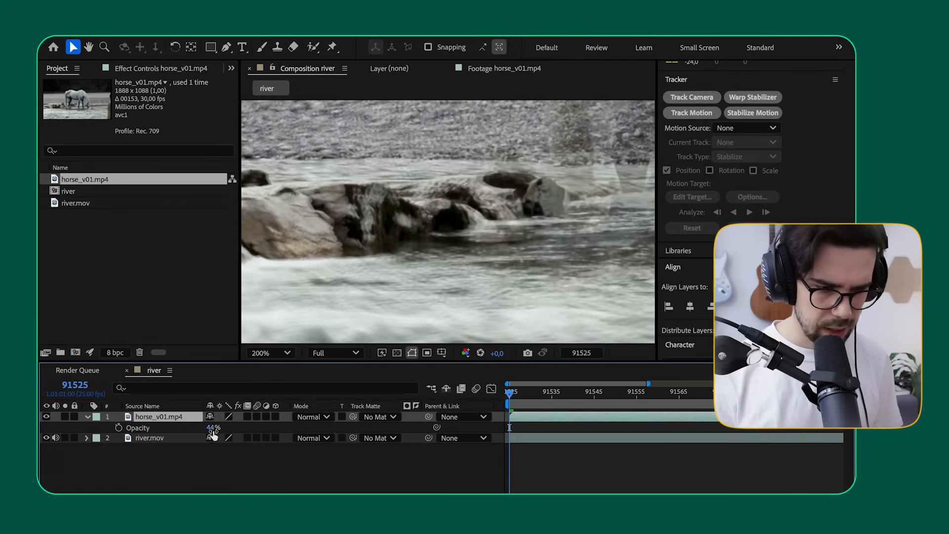
mouse_move(209, 427)
mouse_down()
mouse_move(247, 428)
mouse_move(185, 423)
mouse_move(236, 424)
mouse_move(190, 425)
mouse_move(209, 426)
mouse_up()
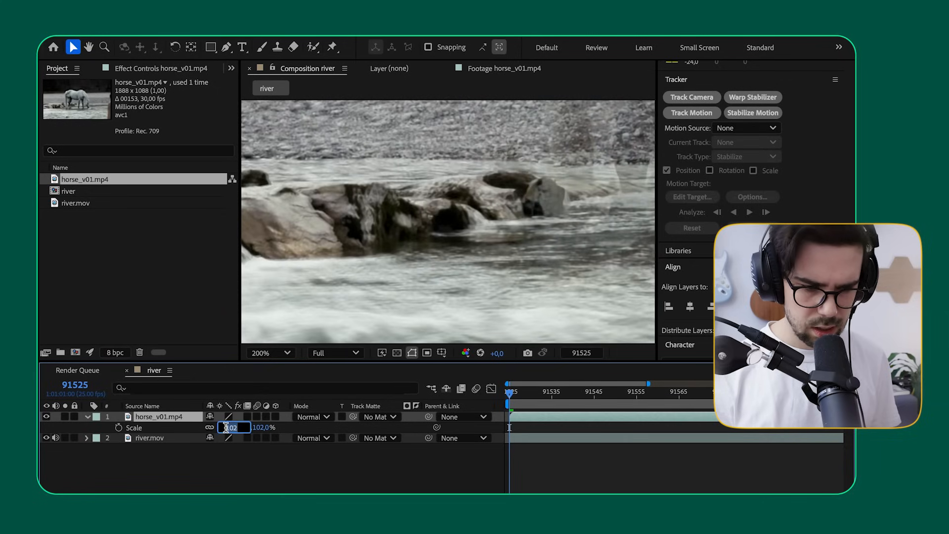
key(Return)
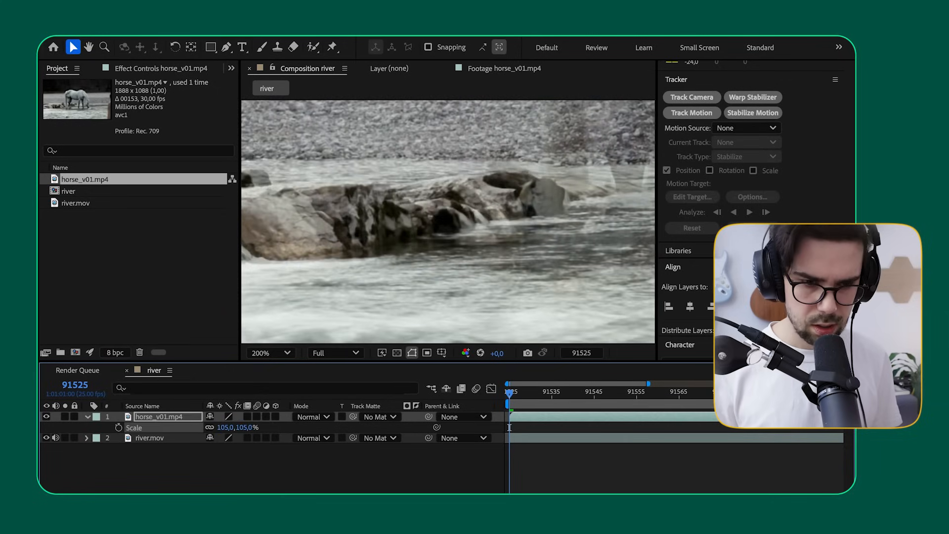
mouse_move(366, 232)
mouse_down()
mouse_move(378, 229)
mouse_move(369, 229)
mouse_up()
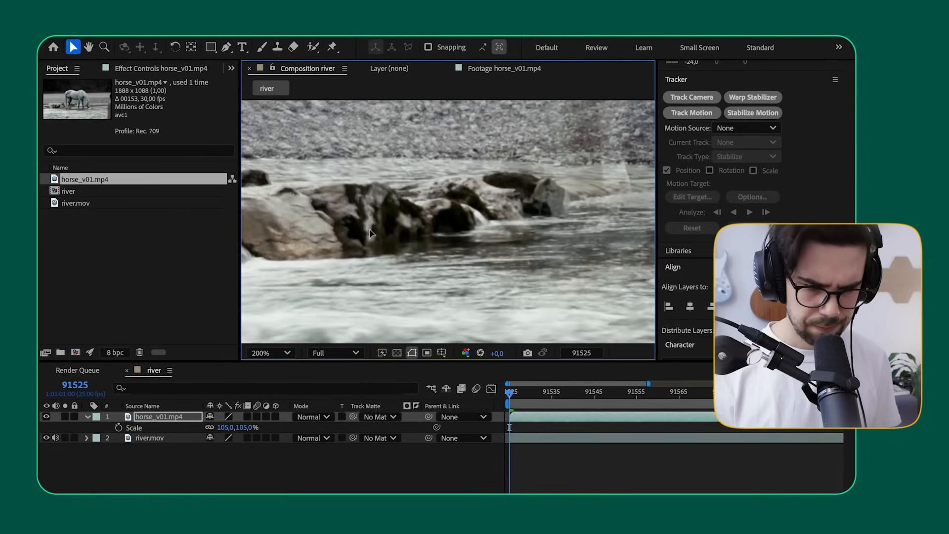
Step: Show the horse layer's scale and opacity together, unlink the scale proportions and stretch the layer vertically to 119.7%
click(148, 419)
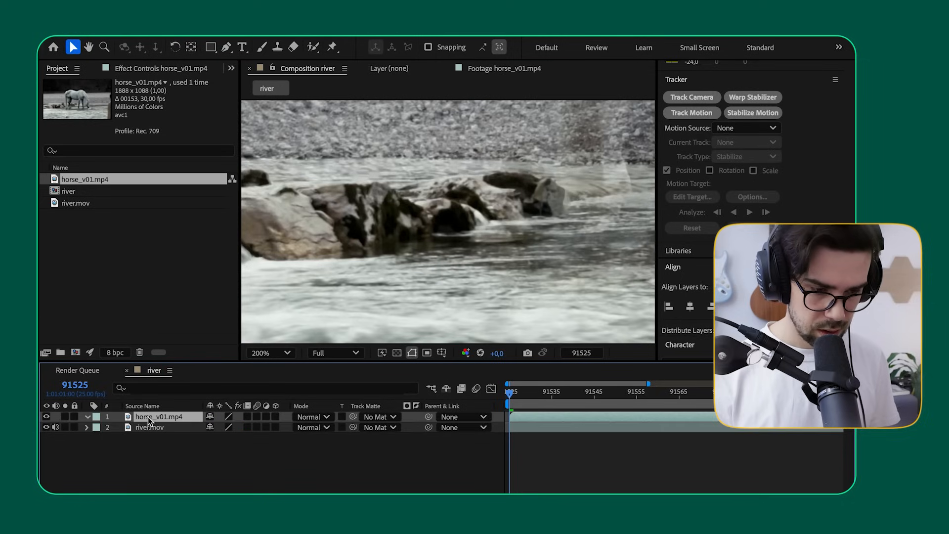
key(shift+t)
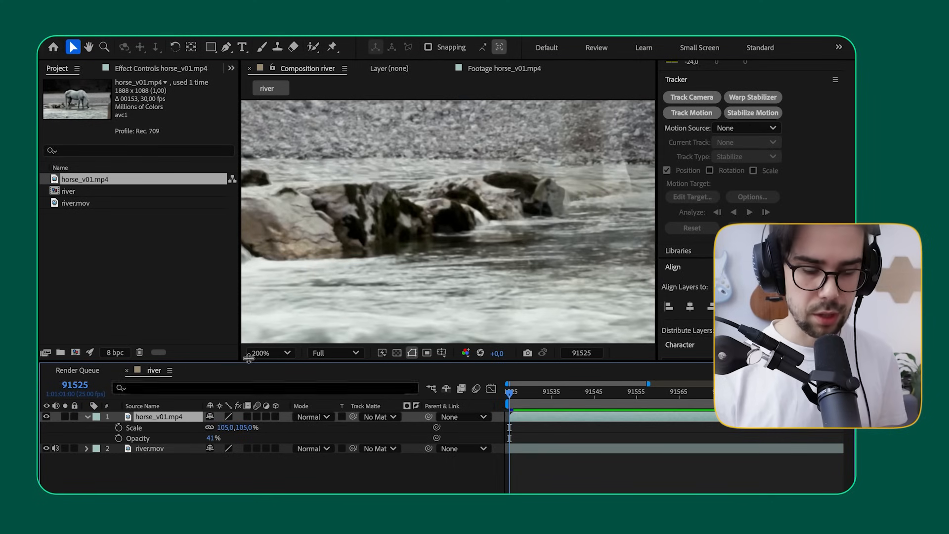
scroll(401, 263, down, 3)
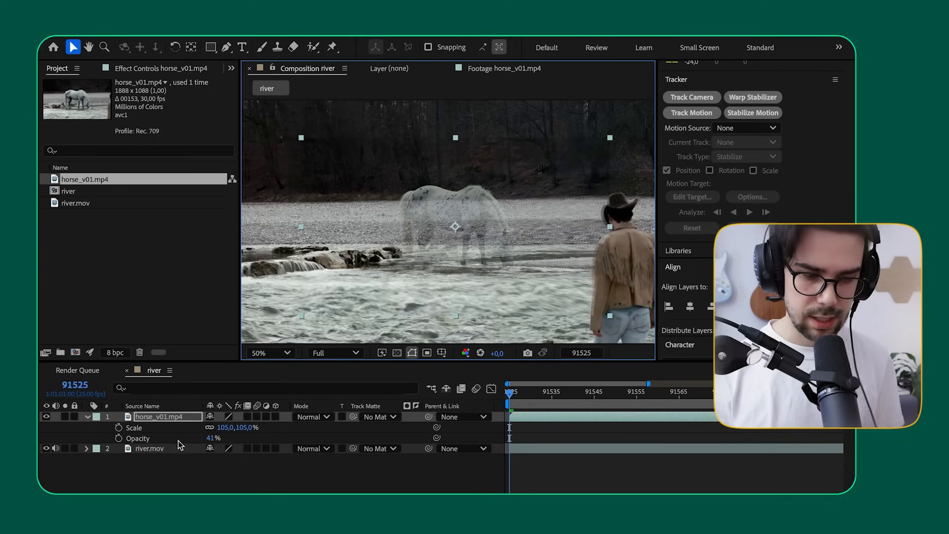
click(209, 427)
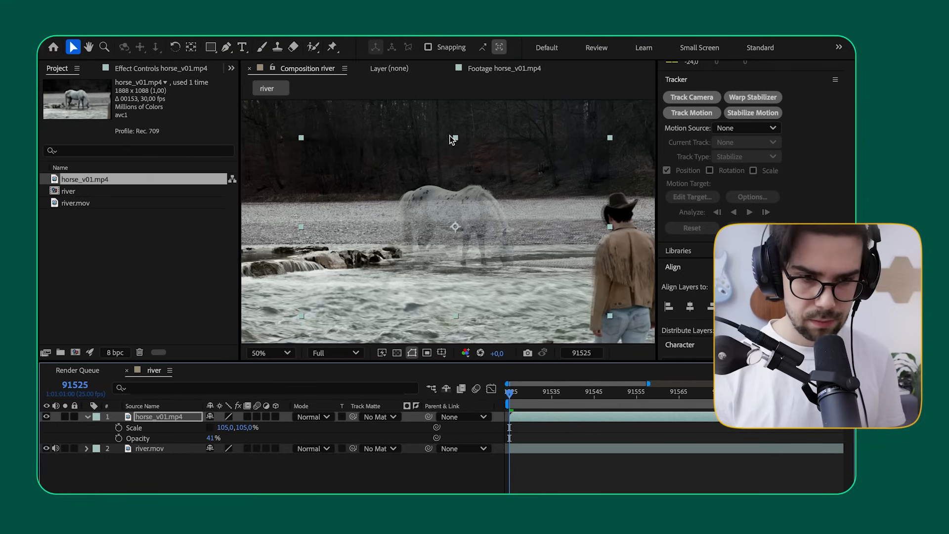
drag(453, 139, 455, 126)
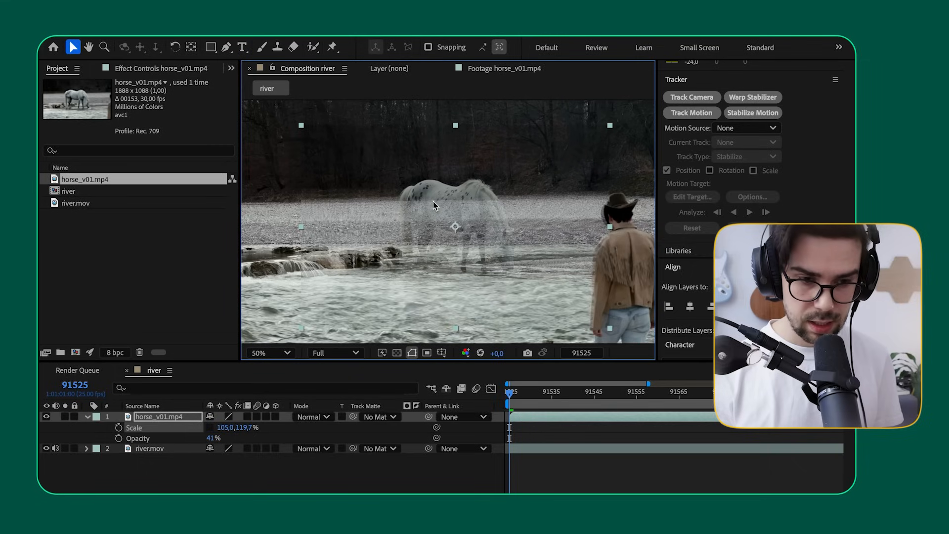
click(209, 428)
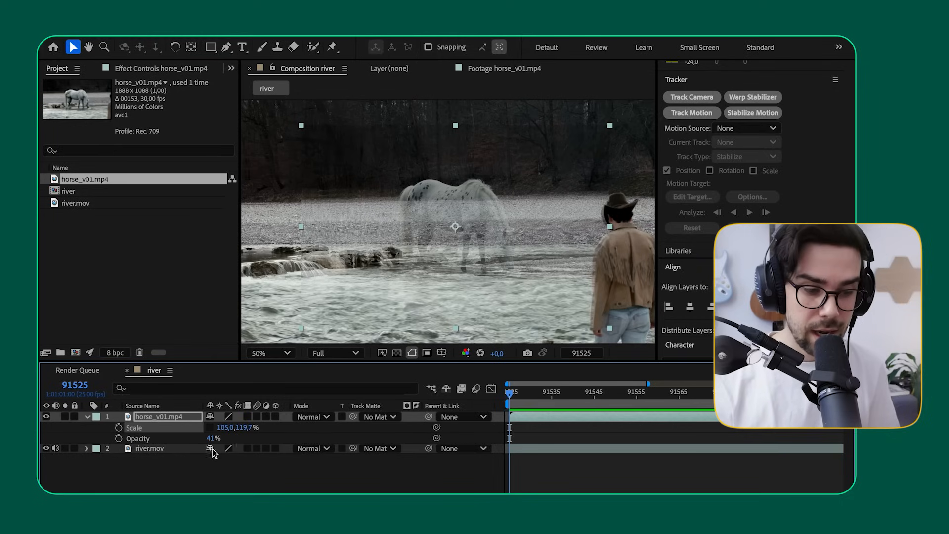
Step: Reduce the horse layer's vertical scale and restore its full opacity over the river footage
drag(246, 433, 239, 427)
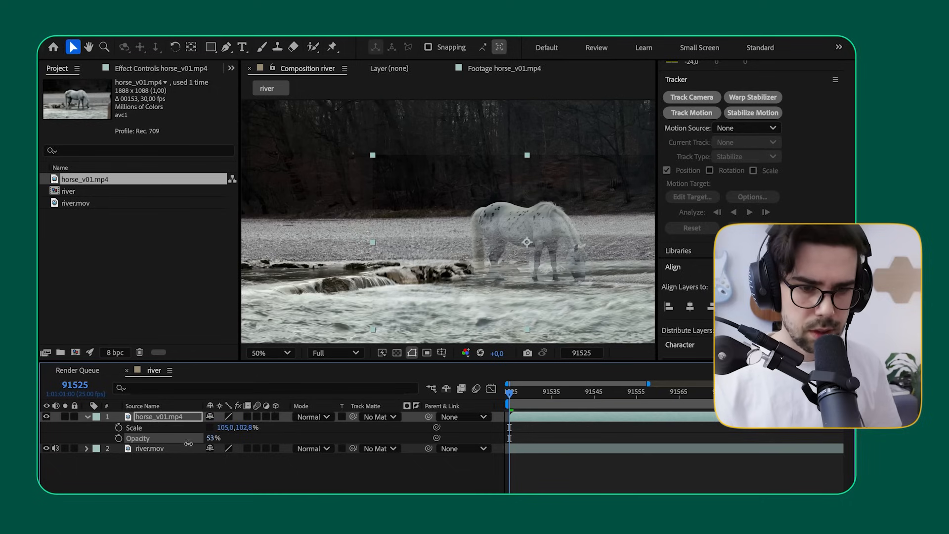
drag(188, 445, 497, 238)
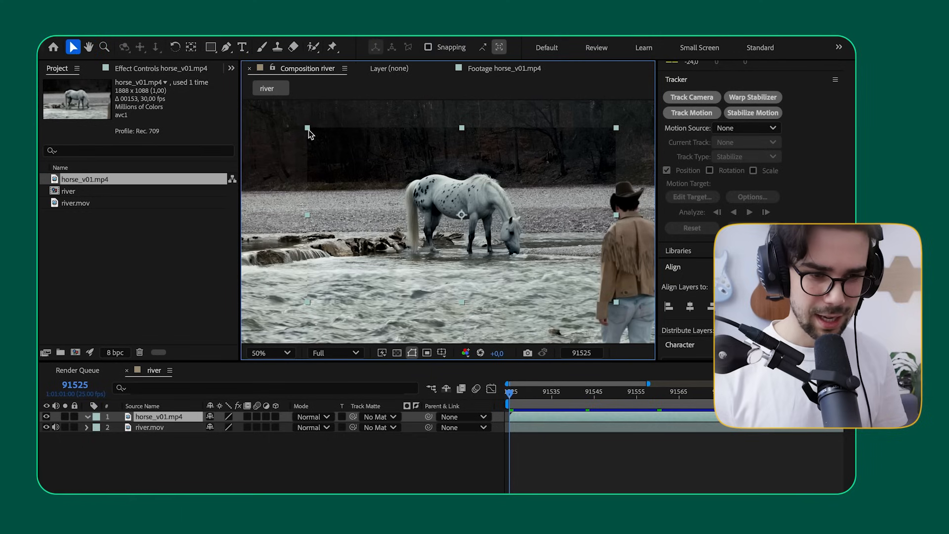
key(space)
drag(426, 130, 302, 157)
key(space)
drag(423, 182, 527, 156)
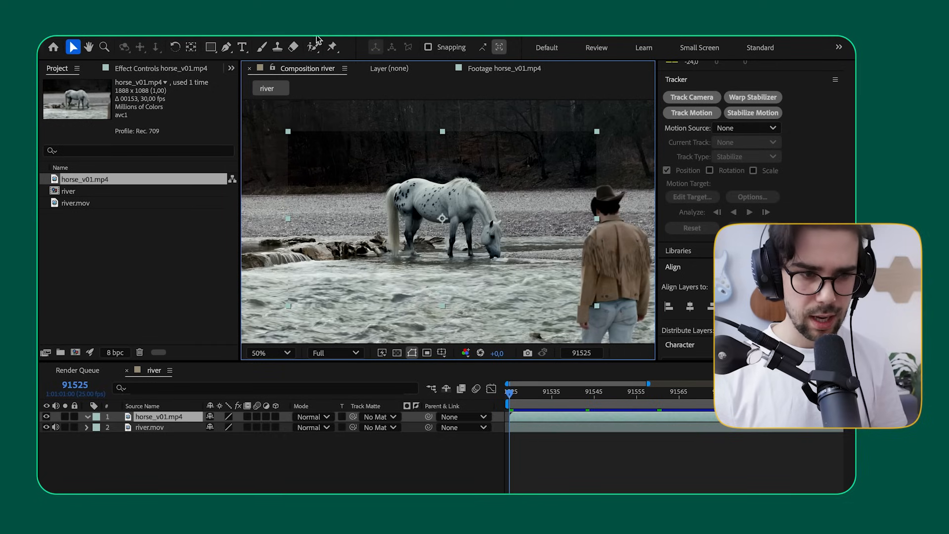
Step: Activate the Pen tool and go to frame 91651, near the end of the horse clip, where the head is raised
click(227, 48)
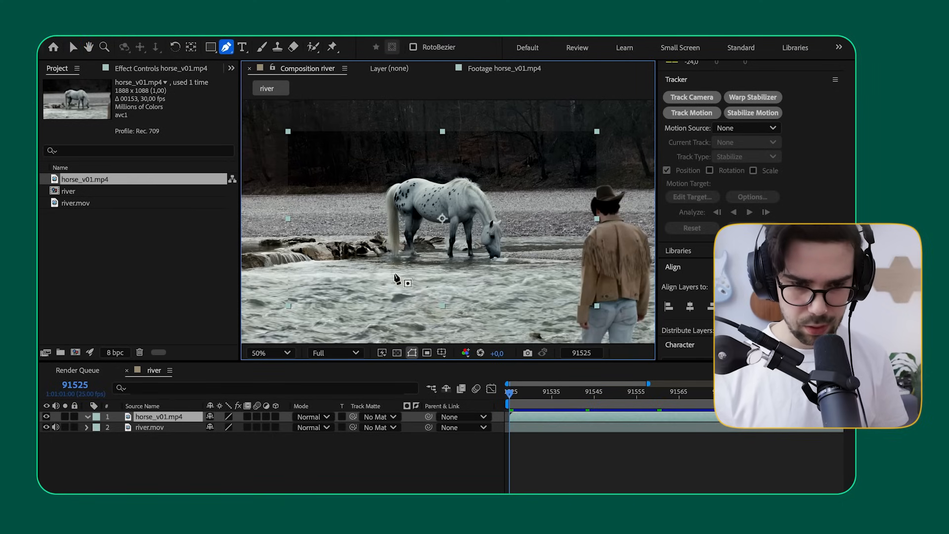
drag(509, 395, 519, 396)
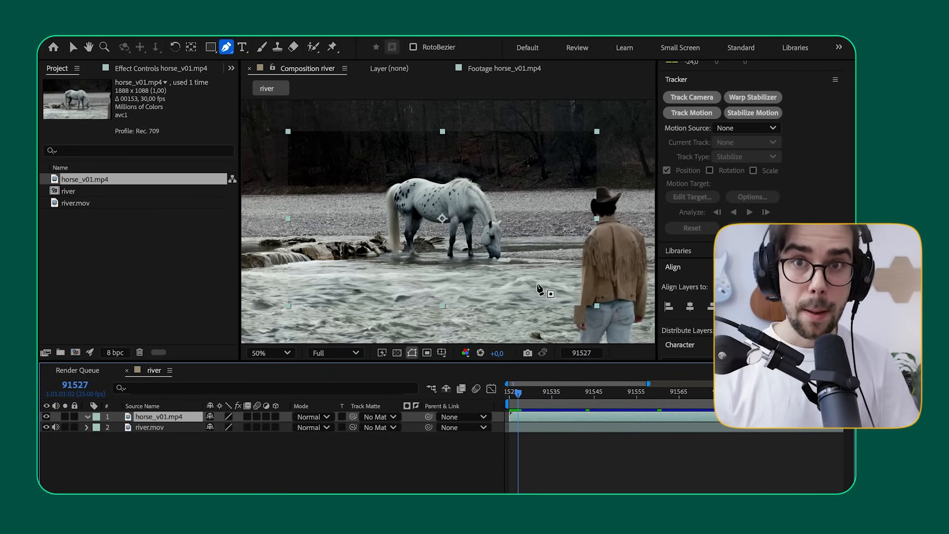
key(slash)
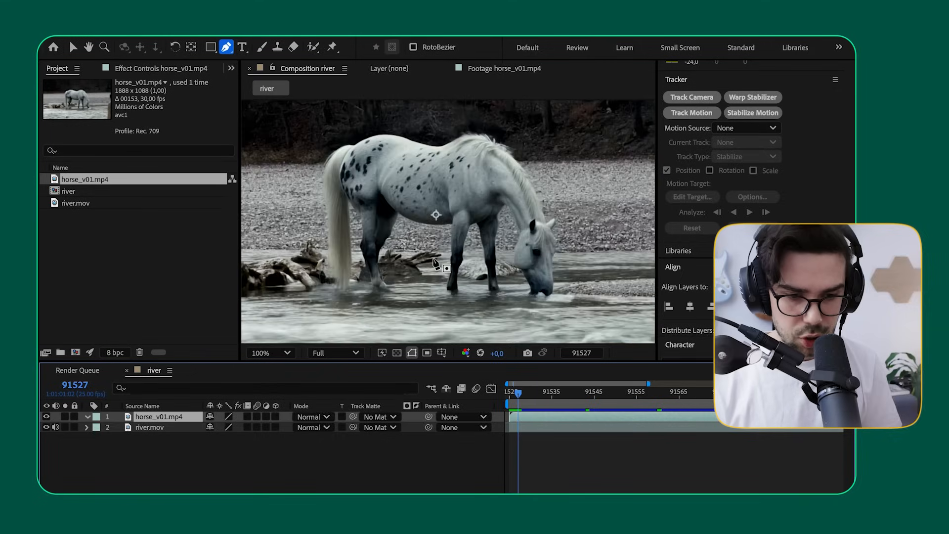
key(space)
drag(391, 294, 391, 248)
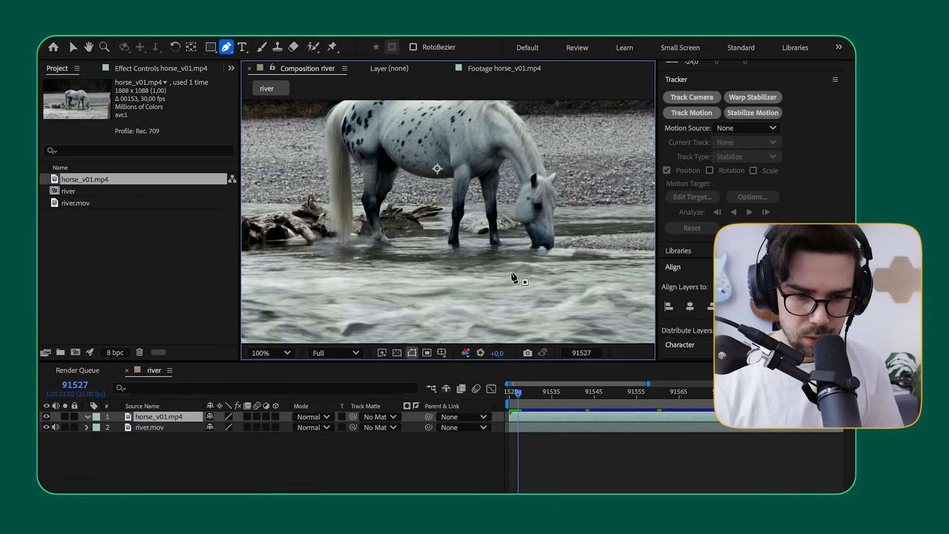
key(comma)
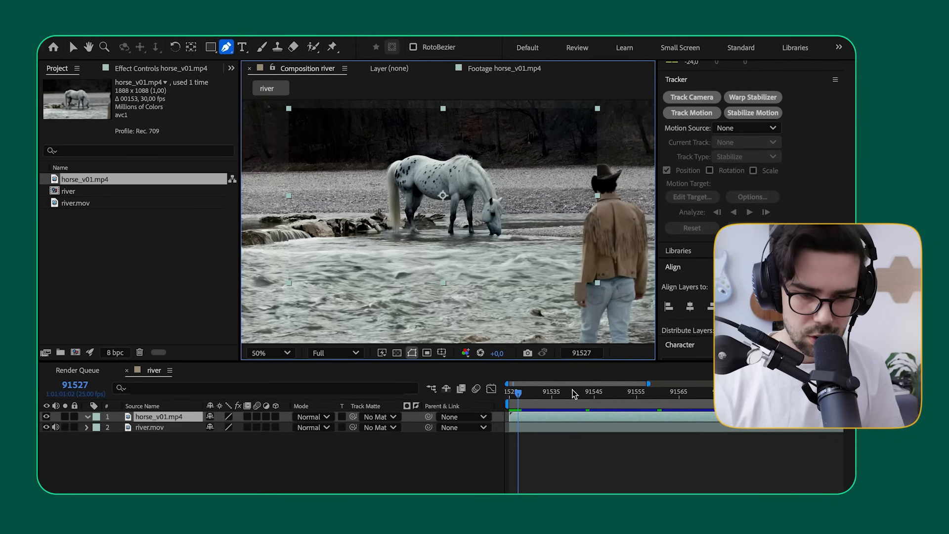
drag(519, 397, 583, 439)
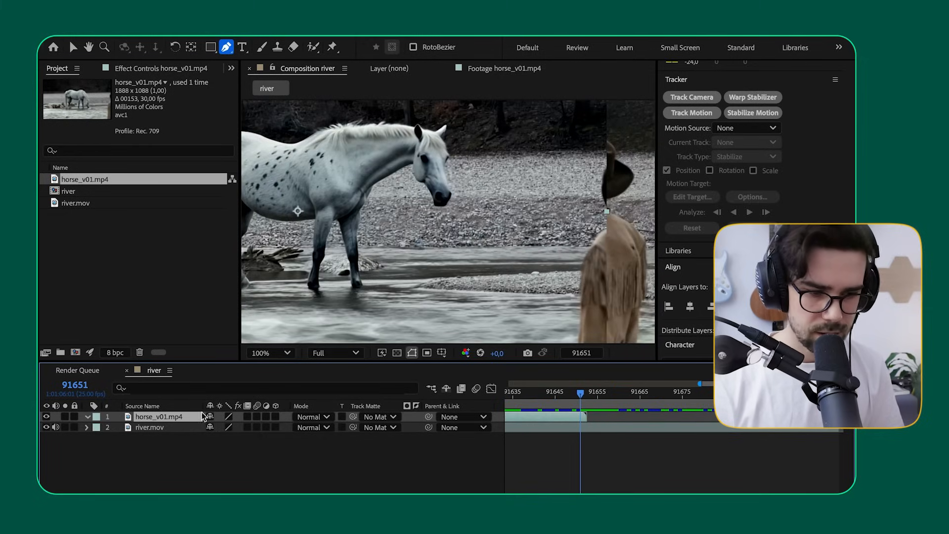
Step: Draw a closed mask on the horse layer with a wide margin around the horse, including the nearby rocks and water
click(457, 120)
click(482, 193)
click(484, 249)
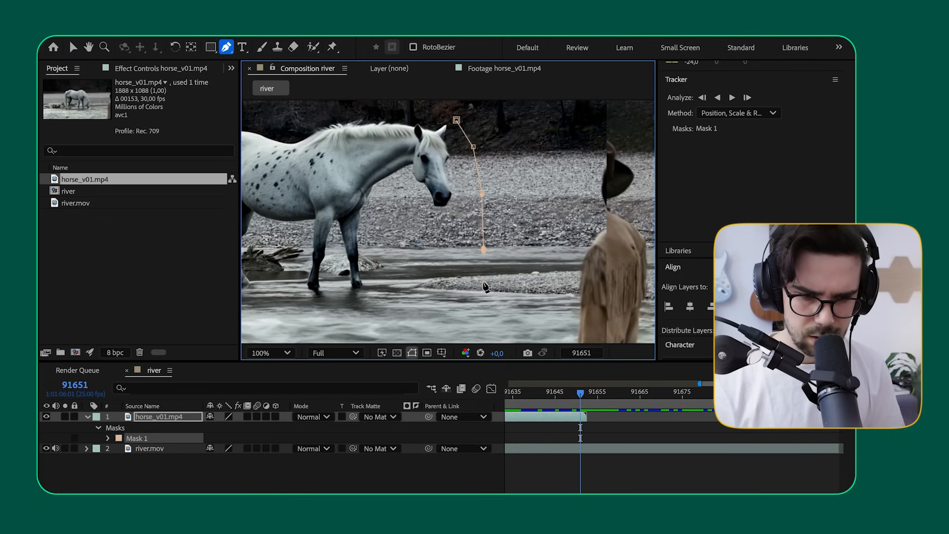
drag(468, 309, 556, 281)
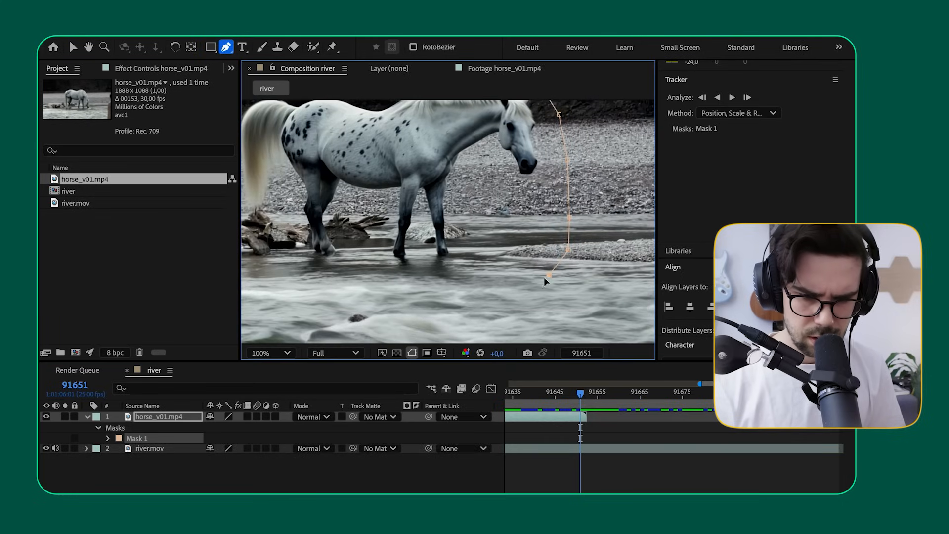
drag(413, 277, 551, 285)
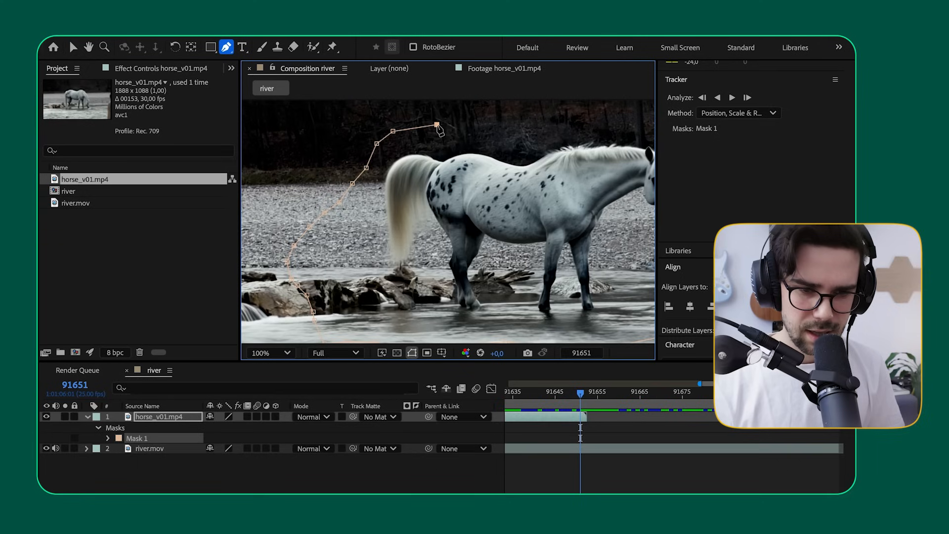
drag(521, 117, 419, 162)
click(418, 168)
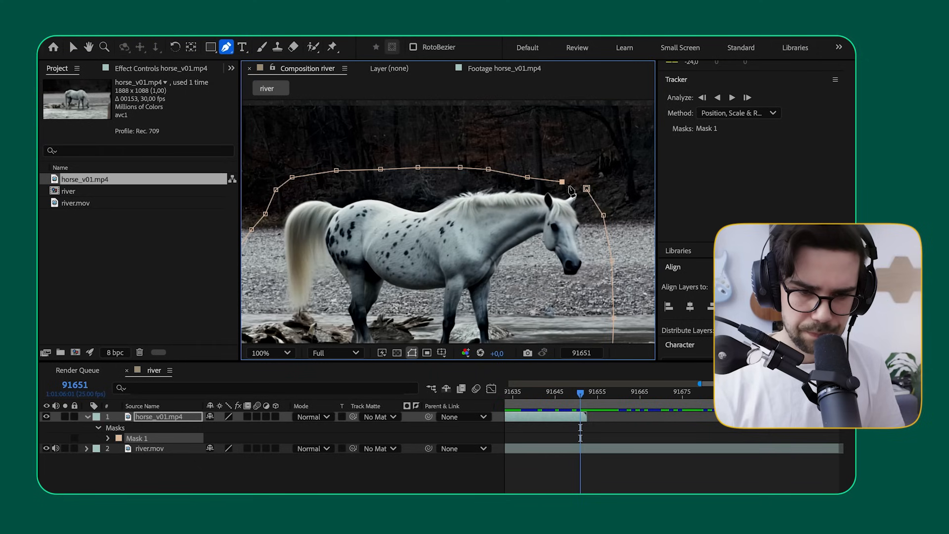
click(587, 189)
scroll(514, 296, down, 3)
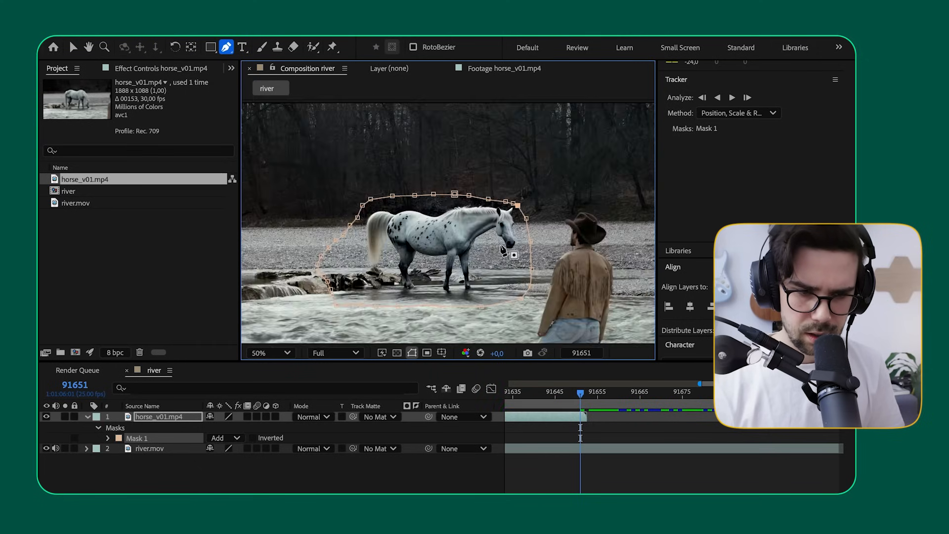
Step: Play back the masked horse from frame 91525 to check that it stays inside the mask throughout its movement
scroll(515, 297, up, 1)
drag(581, 394, 490, 410)
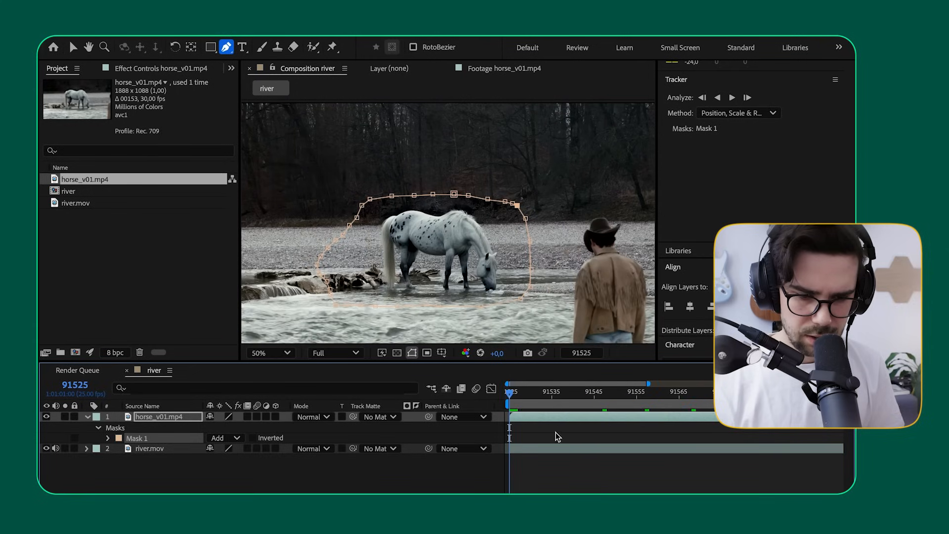
key(minus)
key(minus)
key(minus)
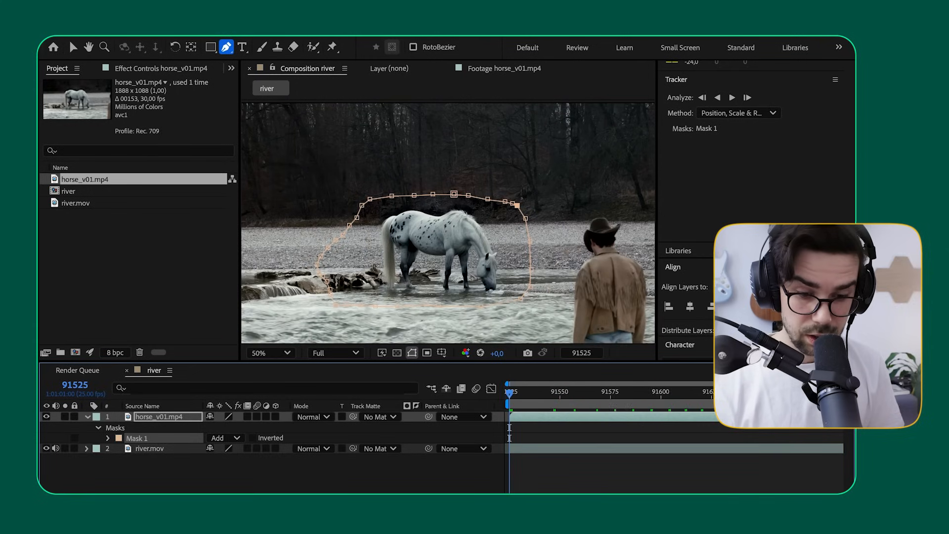
drag(510, 396, 541, 408)
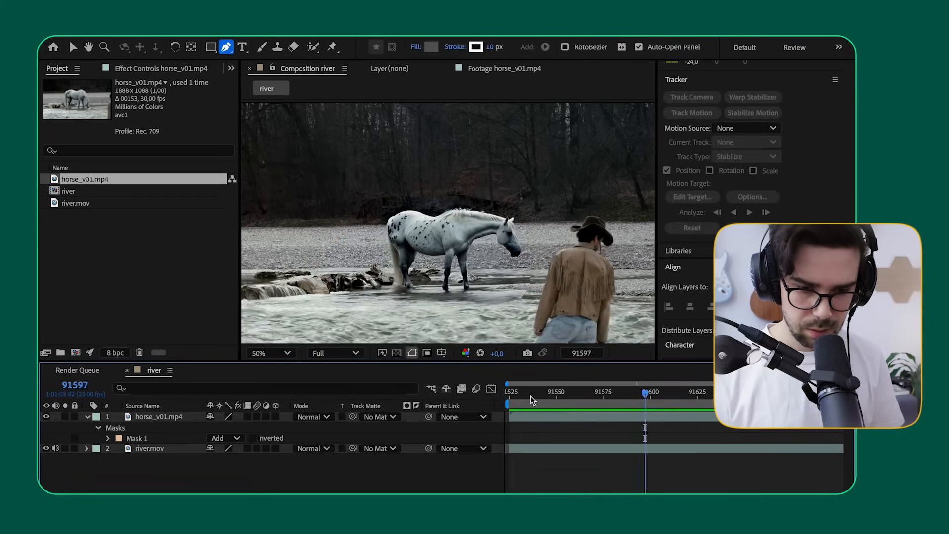
drag(530, 395, 496, 393)
key(space)
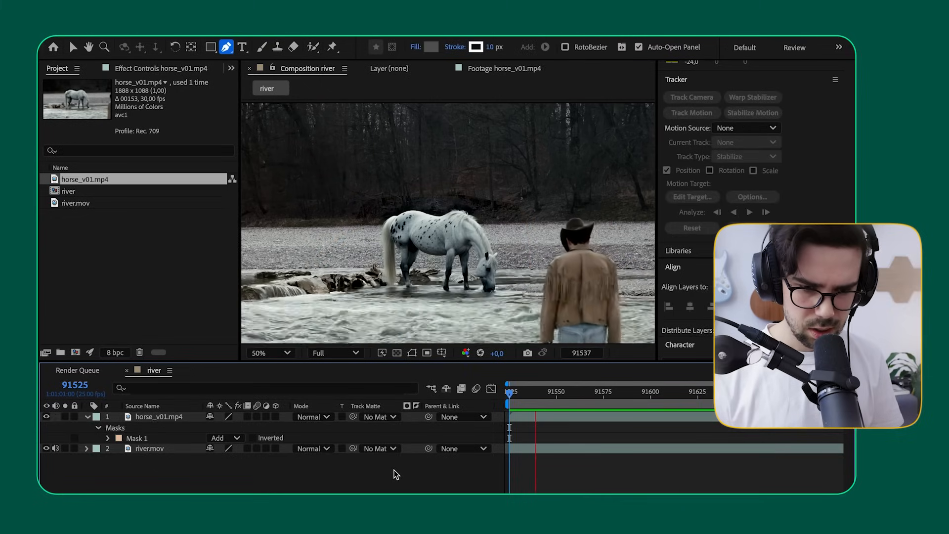
key(space)
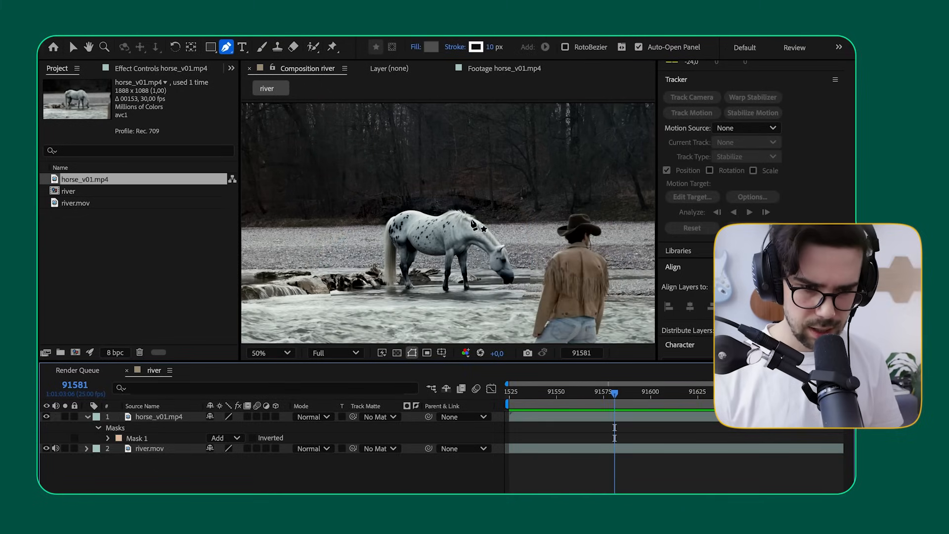
Step: Examine the mask edge against the dark forest above the horse's back, displaying the mask outline of the horse layer
scroll(469, 207, up, 1)
key(space)
drag(459, 183, 454, 238)
scroll(455, 240, up, 1)
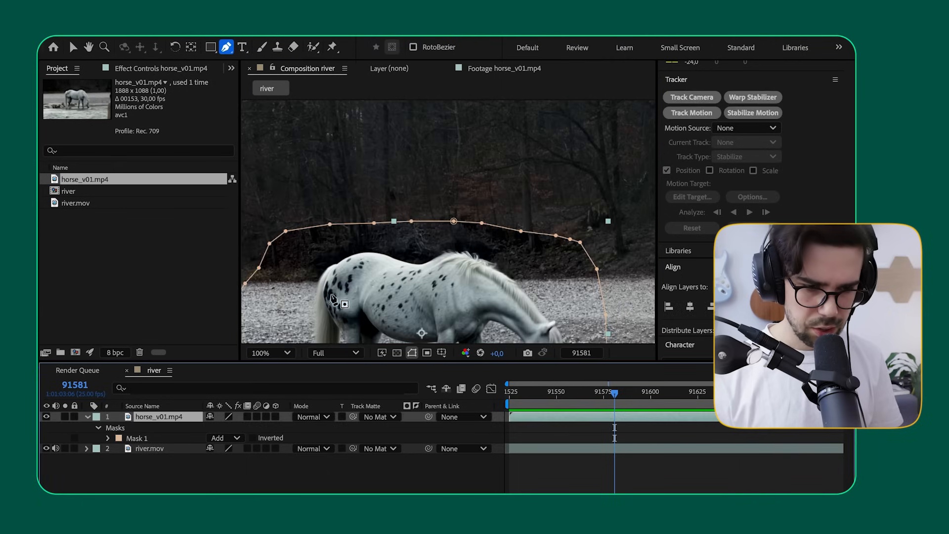
click(163, 475)
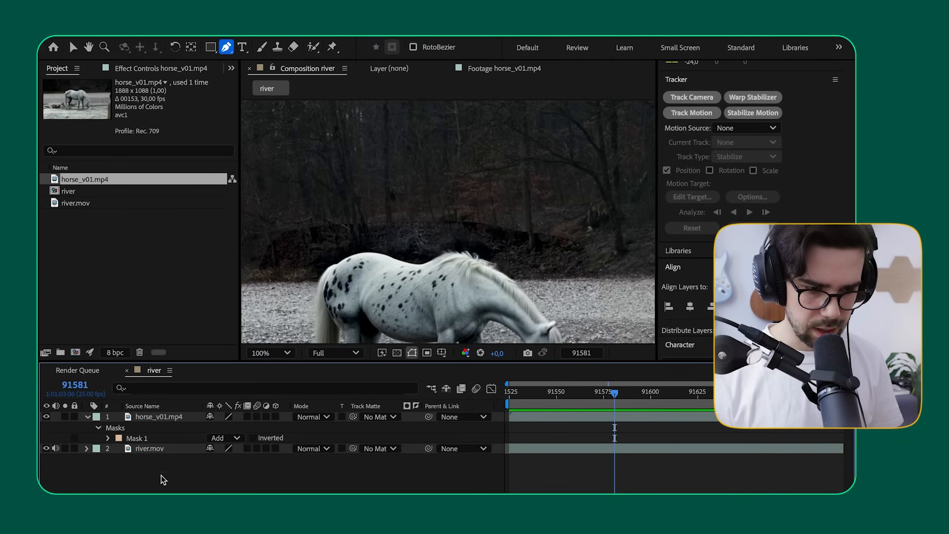
click(149, 417)
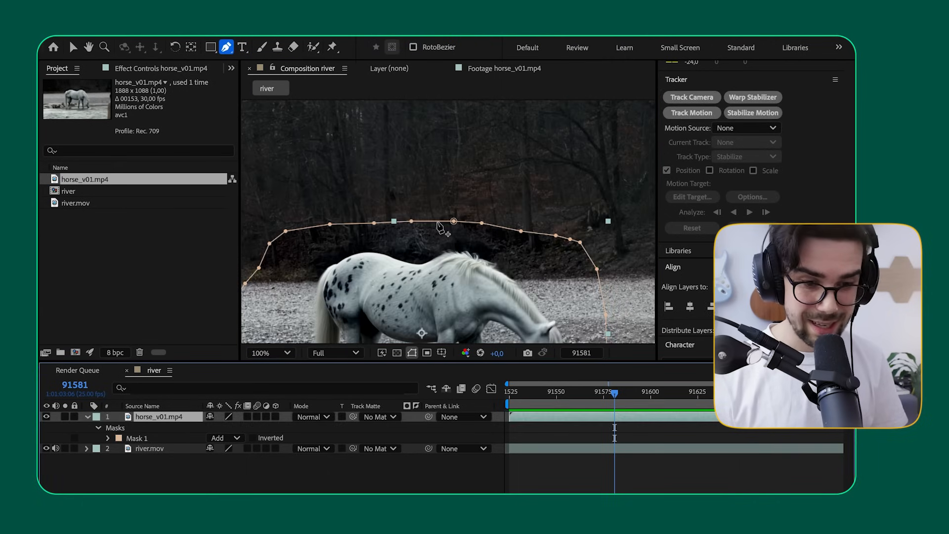
Step: Reveal the mask properties of the horse layer and set the Mask Feather to 138 pixels
key(m)
key(m)
key(m)
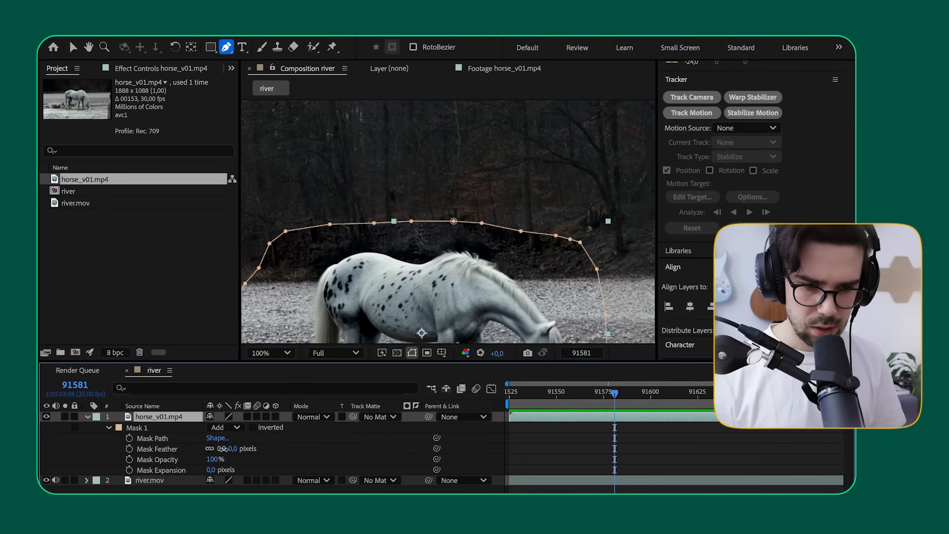
drag(222, 449, 237, 449)
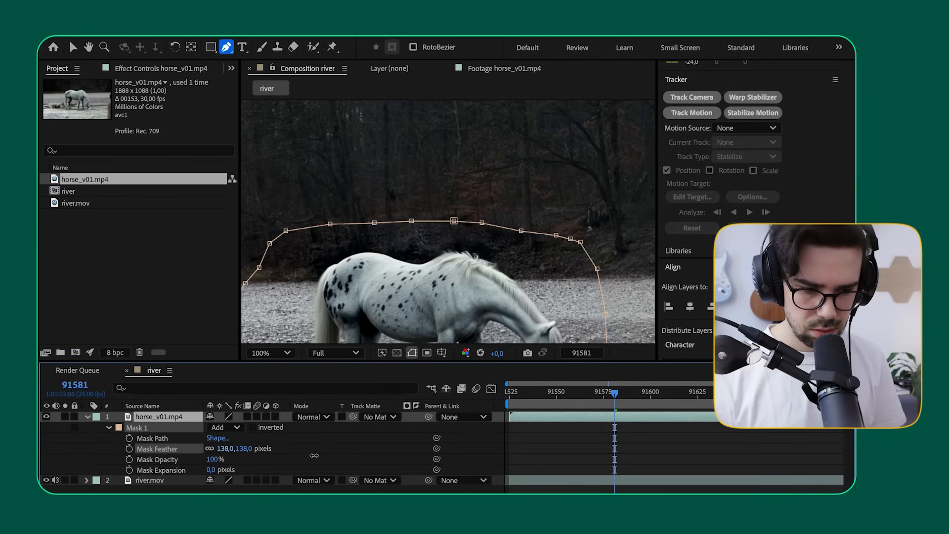
key(space)
drag(473, 202, 475, 170)
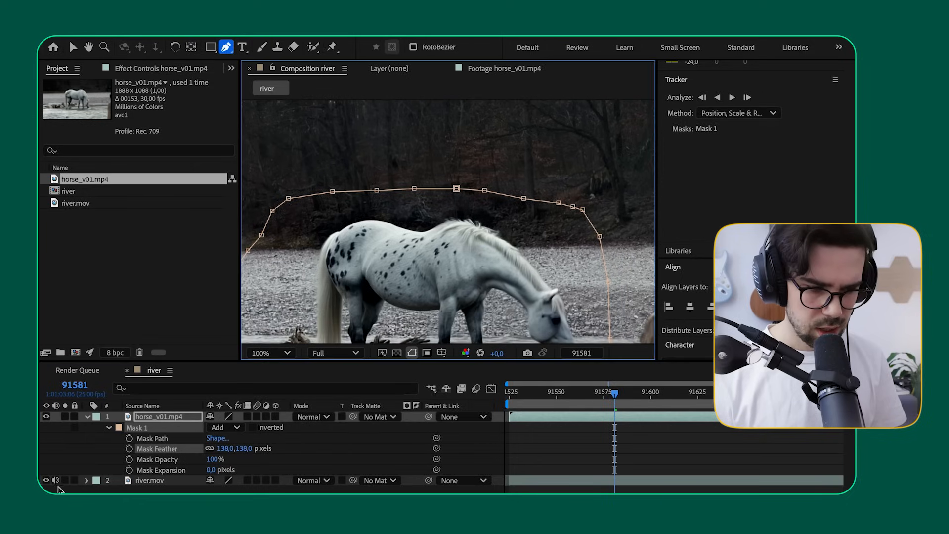
Step: Hide the river.mov layer to judge the soft edge, set the Mask Feather to 202 pixels, and show the river layer again
click(58, 490)
click(46, 480)
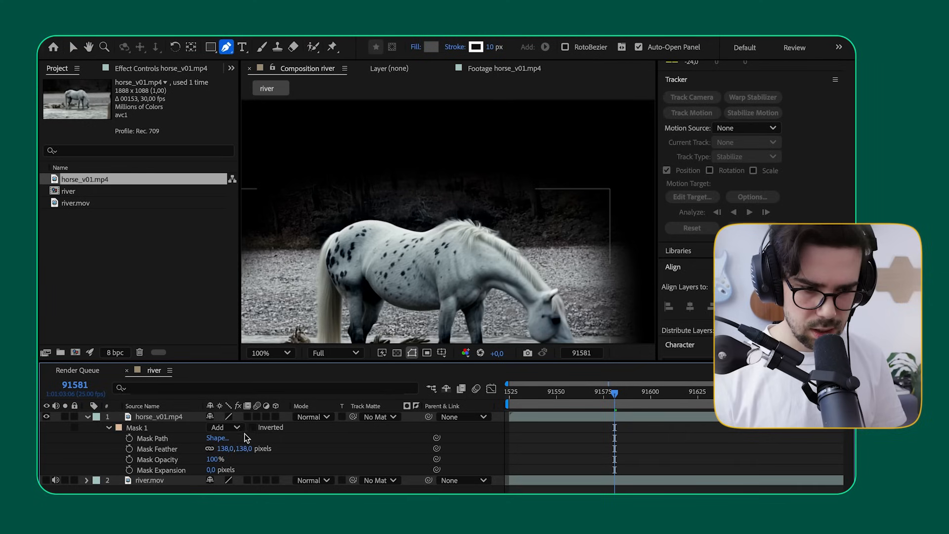
mouse_move(227, 450)
mouse_down()
mouse_move(118, 453)
mouse_move(242, 438)
mouse_up()
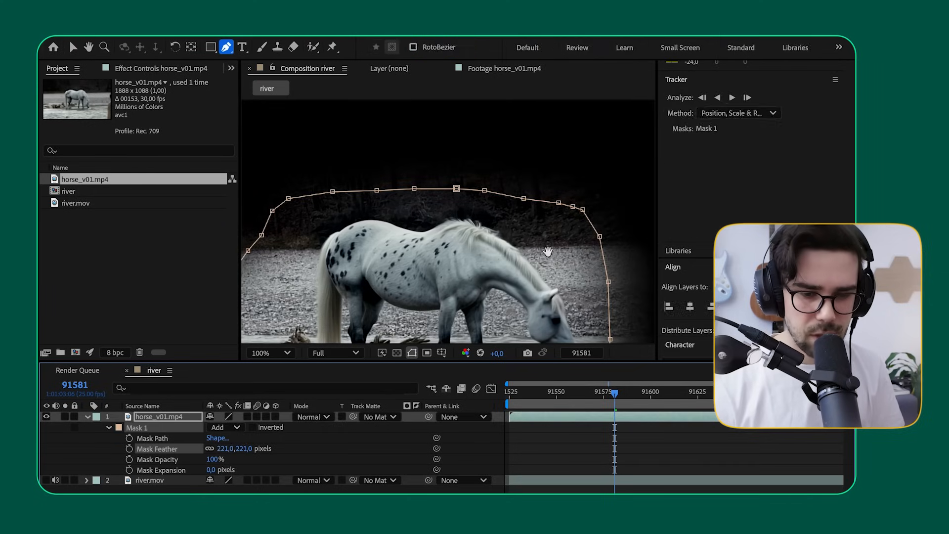
drag(547, 252, 482, 160)
drag(221, 449, 221, 449)
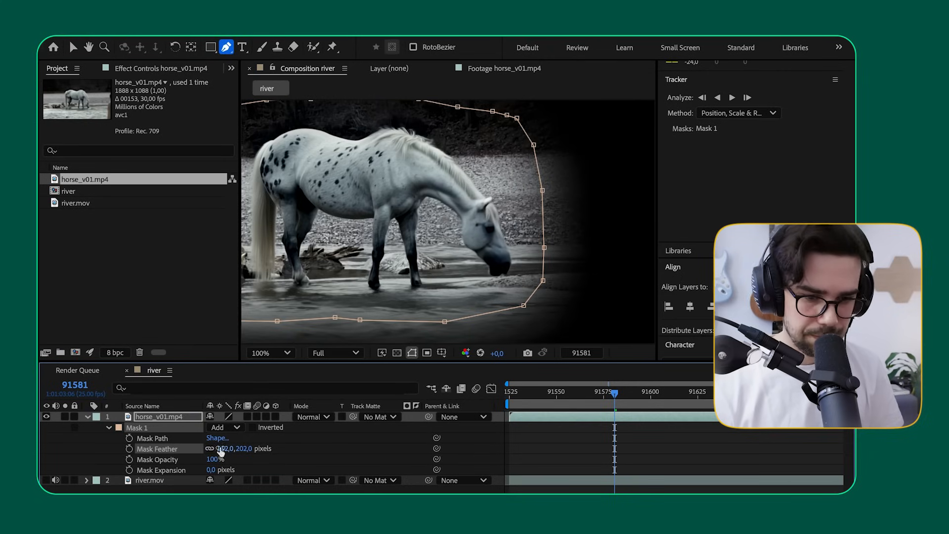
click(47, 481)
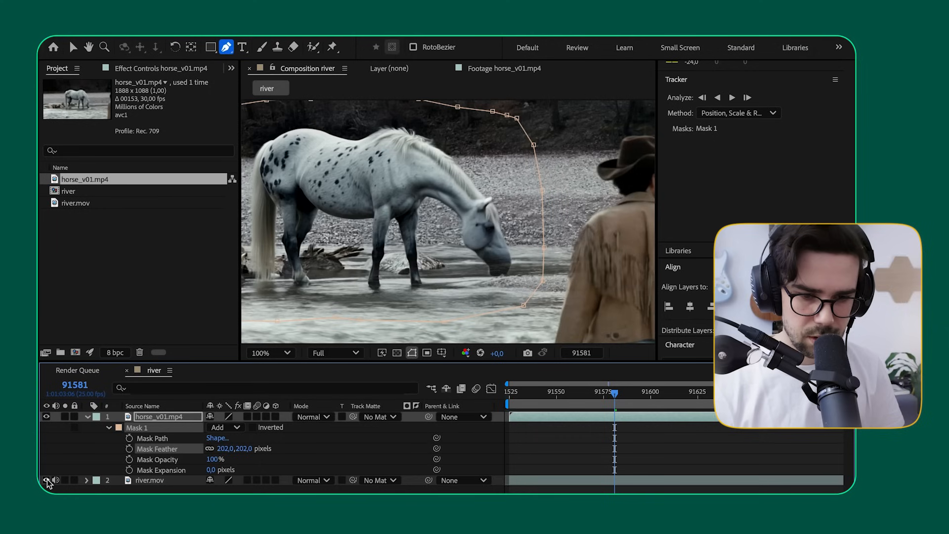
Step: Play back the composition from frame 91525 with nothing selected to check the feathered mask edge, stopping at frame 91610
scroll(443, 287, down, 1)
click(167, 417)
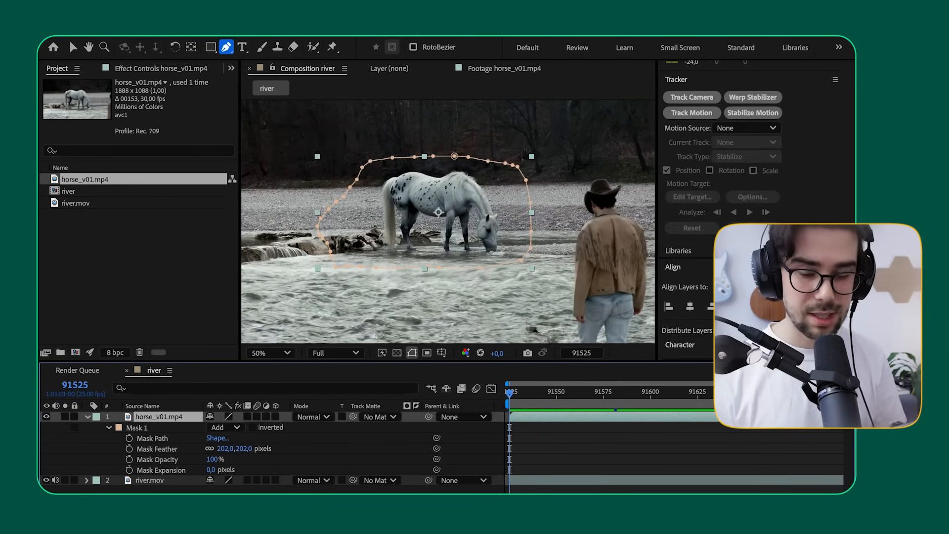
key(ctrl+shift+a)
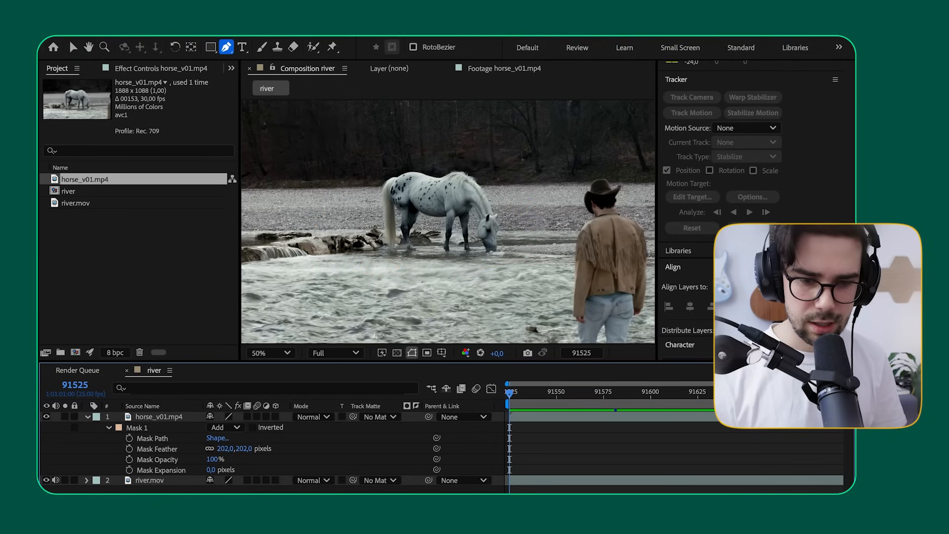
key(space)
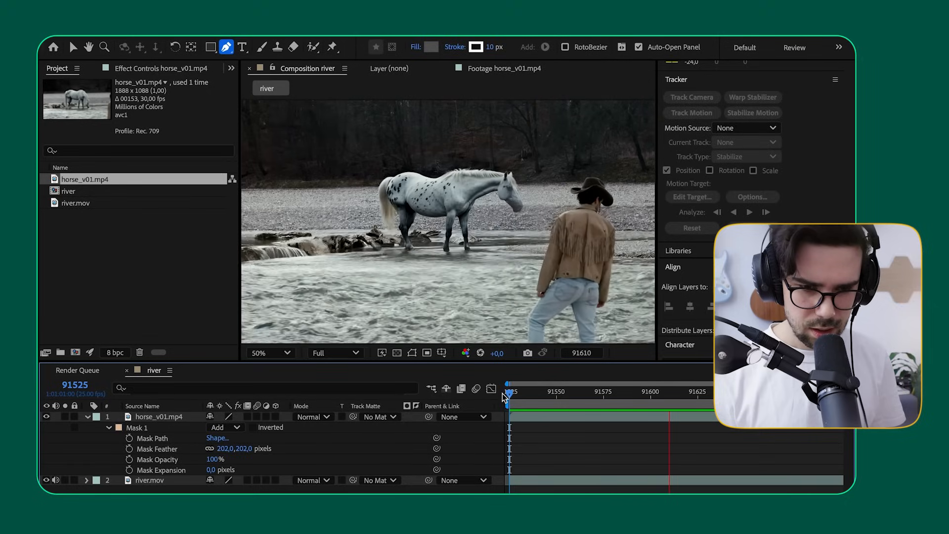
key(space)
Step: Reduce the Mask Feather to 45 pixels while viewing the horse's muzzle up close at frame 91610
scroll(521, 204, up, 3)
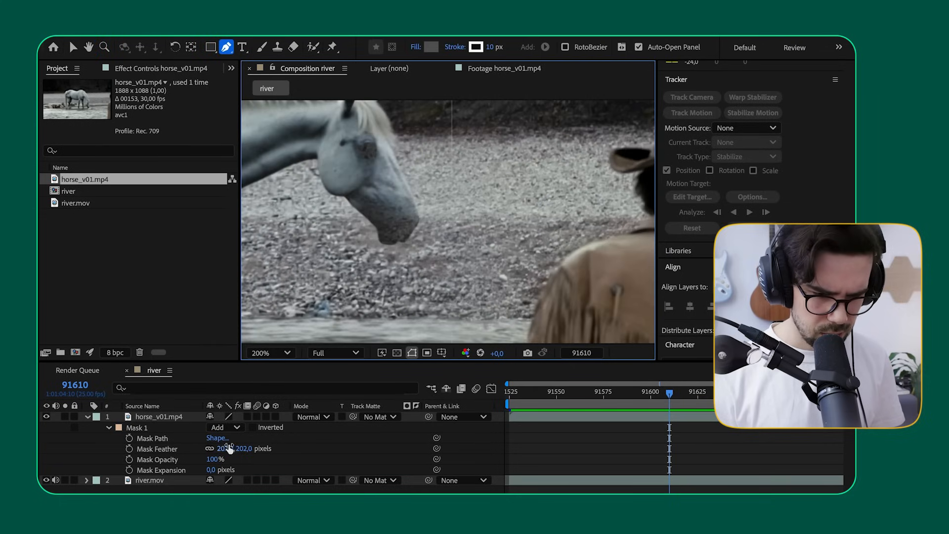
drag(228, 452, 191, 452)
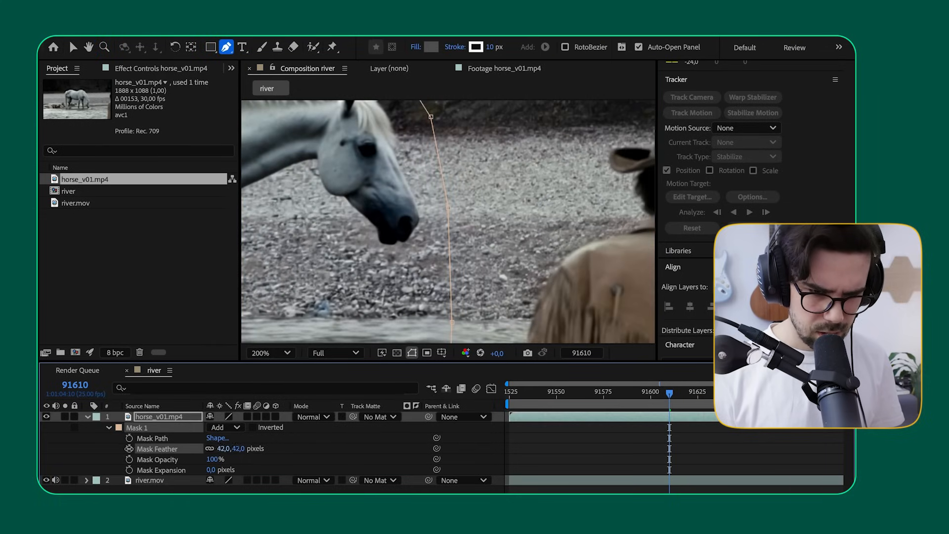
drag(126, 449, 133, 448)
Step: Move the mask points in front of the horse's raised head outward, leaving more room between its face and the mask edge
scroll(343, 216, down, 2)
key(space)
drag(342, 228, 393, 232)
key(g)
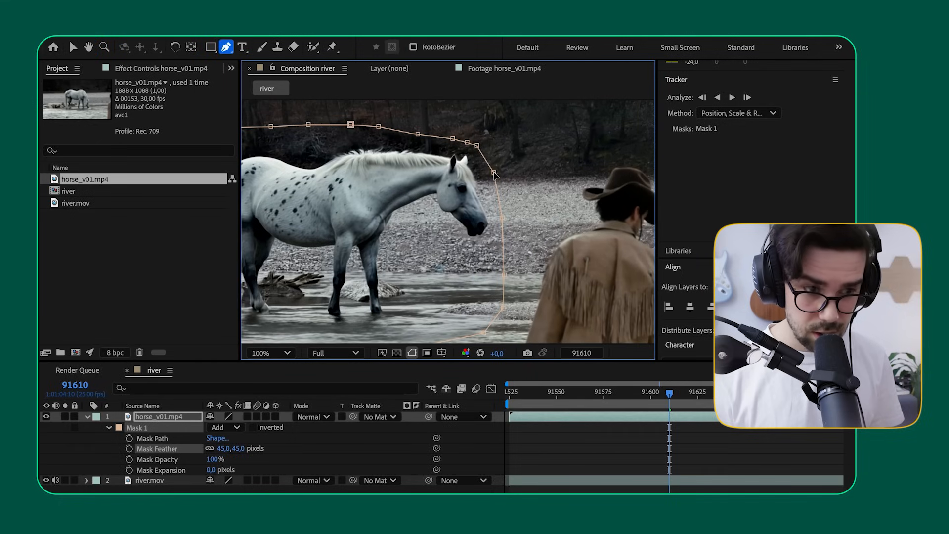
drag(494, 174, 502, 170)
drag(502, 219, 521, 213)
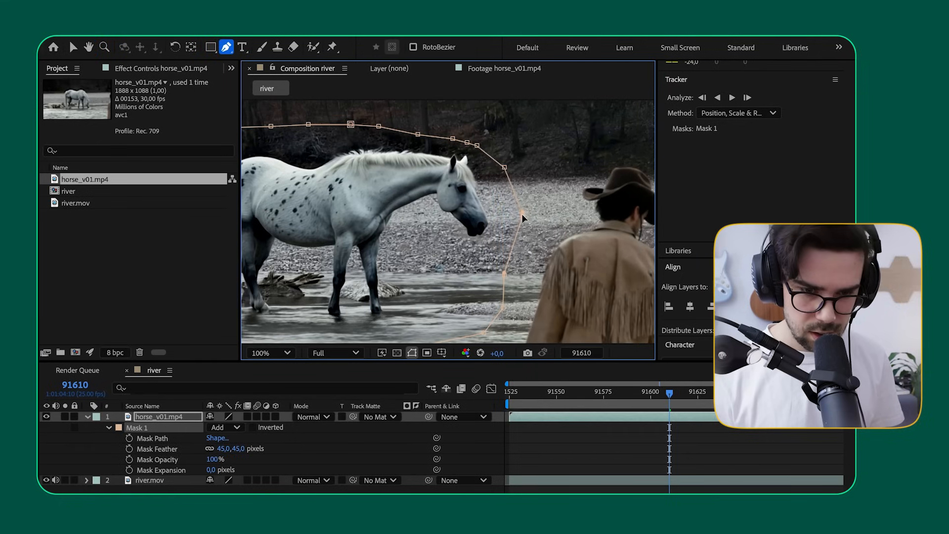
drag(504, 167, 510, 159)
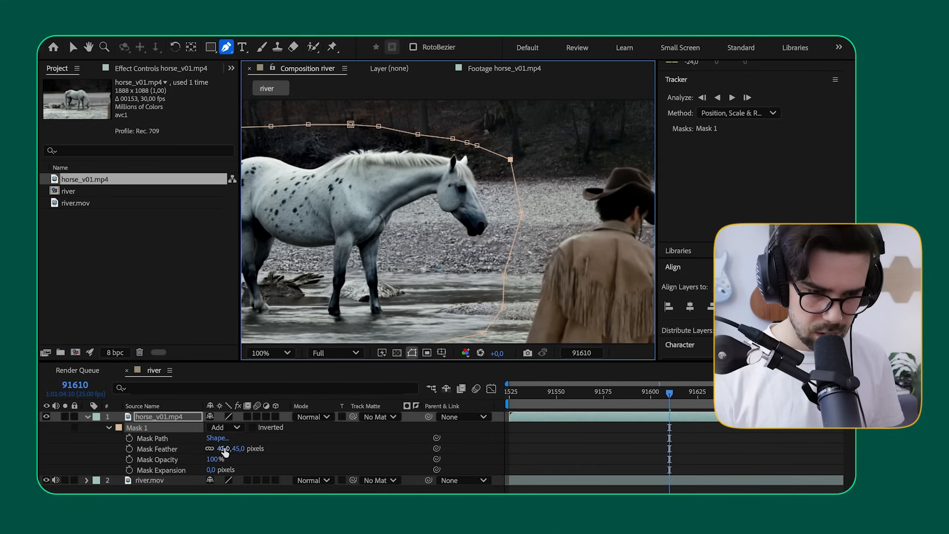
Step: Set the horse mask's Mask Feather to 60 pixels and deselect the layer
drag(225, 451, 233, 448)
click(223, 448)
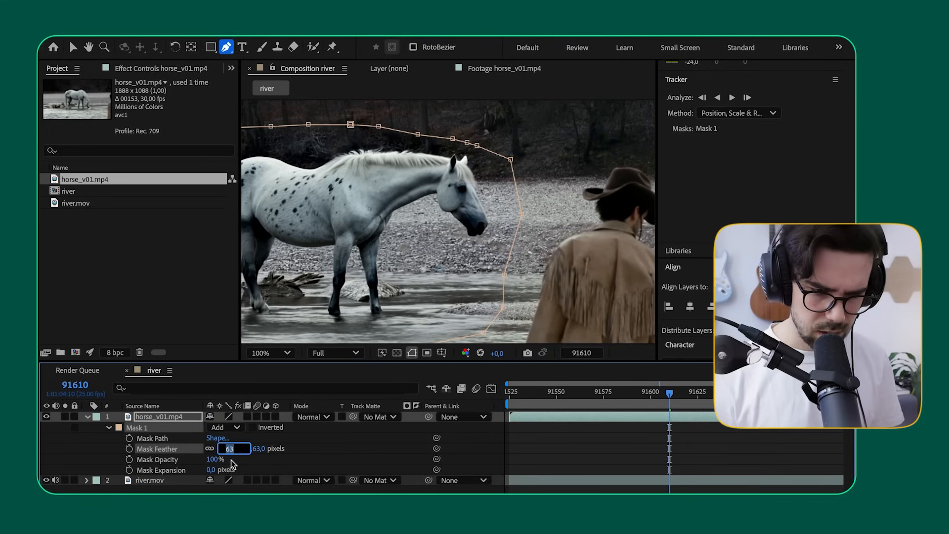
text(60)
click(343, 491)
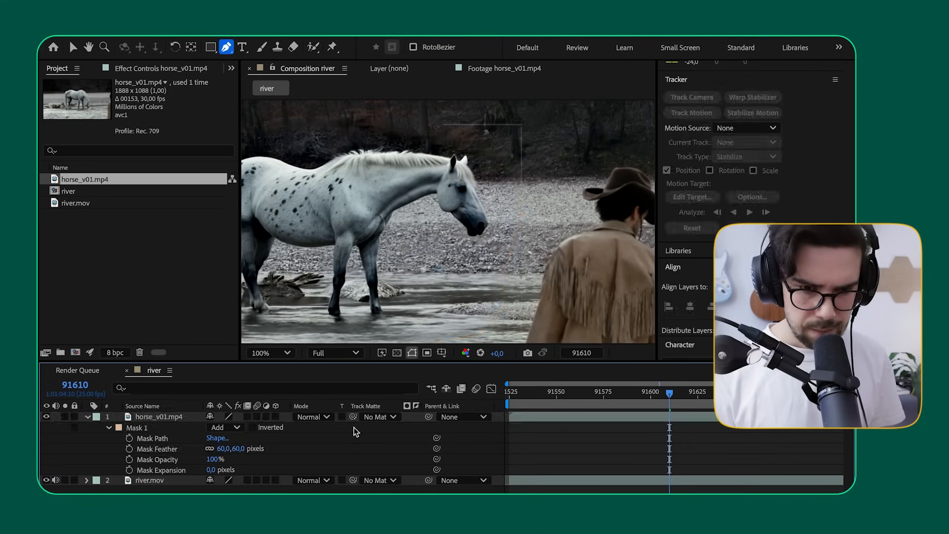
Step: Play back the whole shot from frame 91525 to check the horse with the adjusted mask
scroll(423, 218, down, 1)
drag(531, 383, 500, 402)
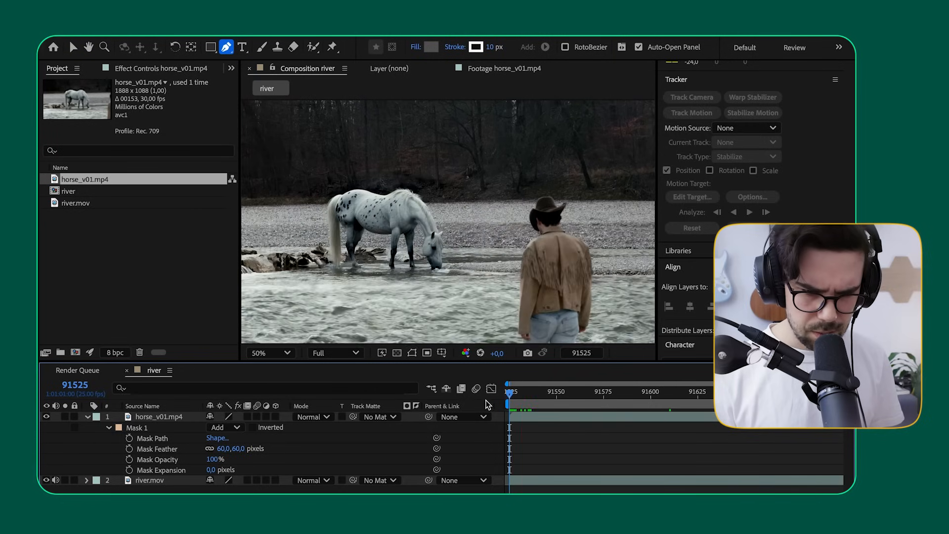
key(space)
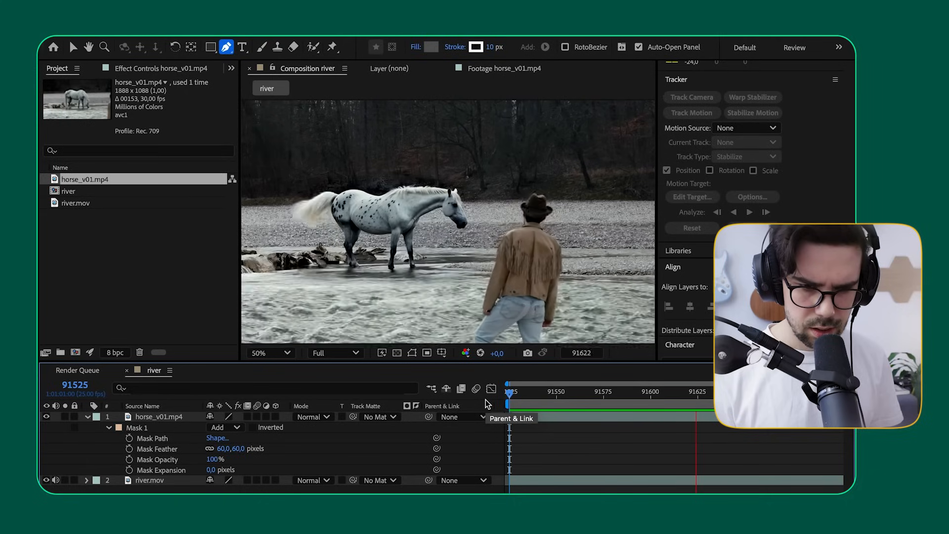
Step: Examine the mask edge on the gravel bank behind the horse at 400–800% zoom, playing back to compare its movement with the river footage
drag(522, 393, 498, 395)
scroll(415, 233, up, 3)
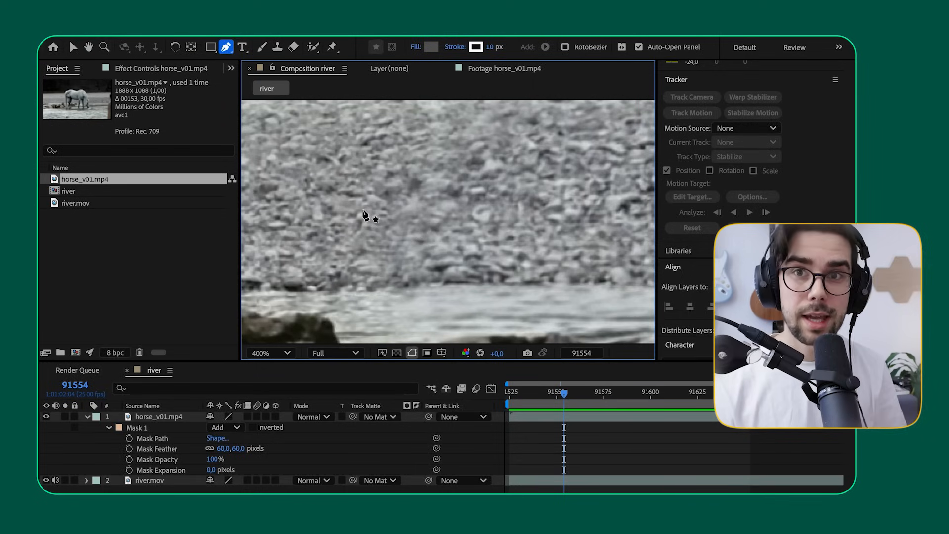
scroll(362, 210, up, 1)
key(space)
drag(356, 227, 395, 193)
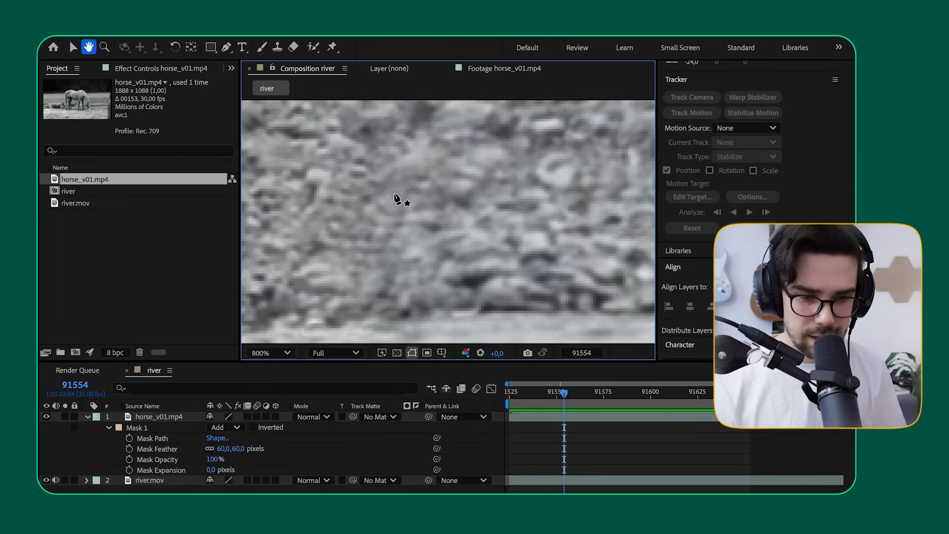
scroll(394, 193, down, 1)
key(space)
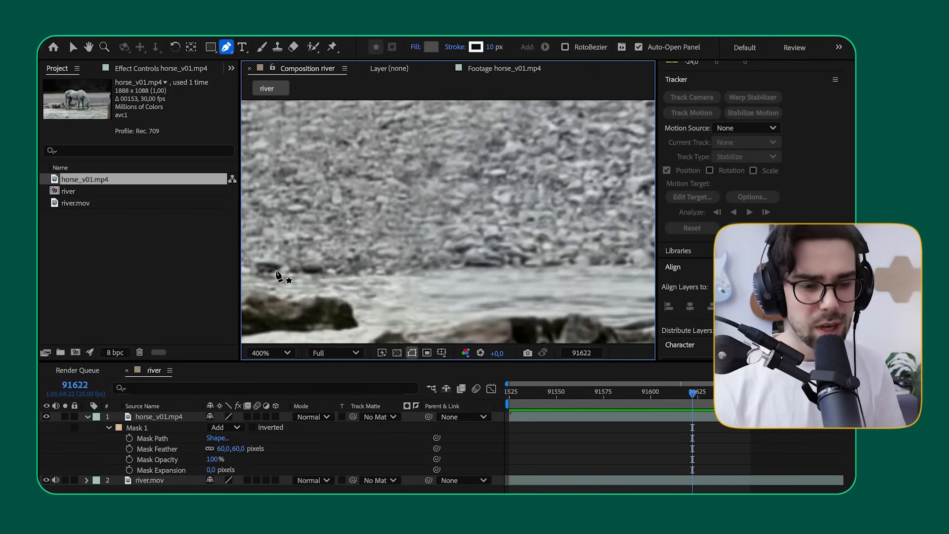
drag(531, 390, 493, 400)
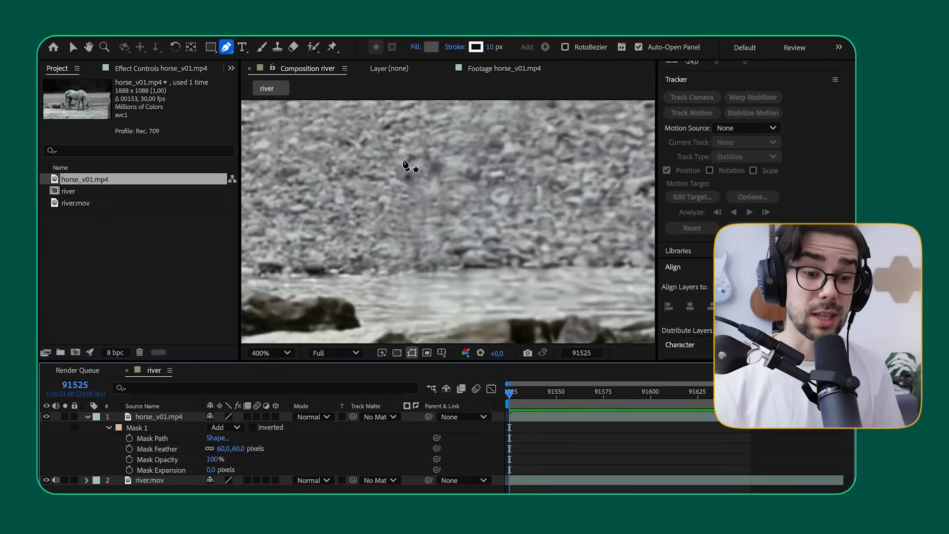
key(space)
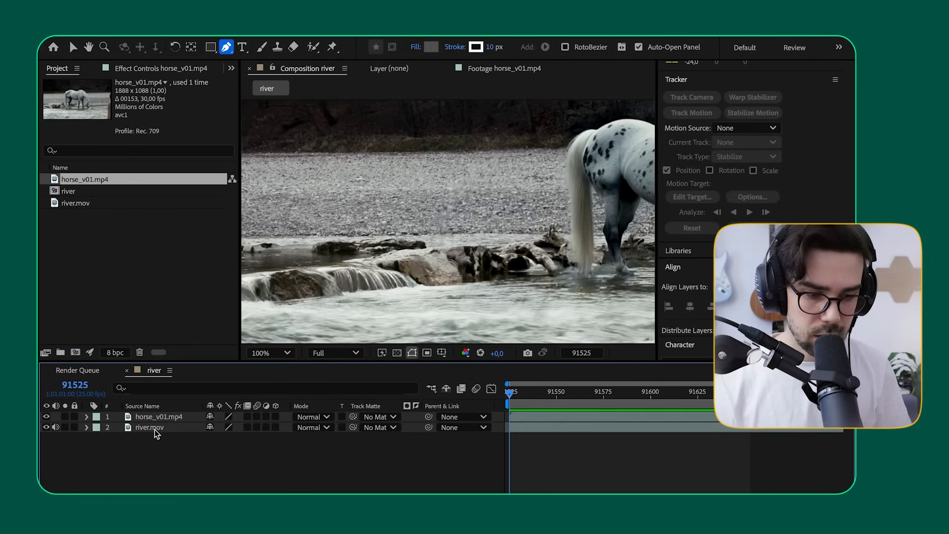
Step: Add a null object to the river composition and rename it Tracker
click(154, 428)
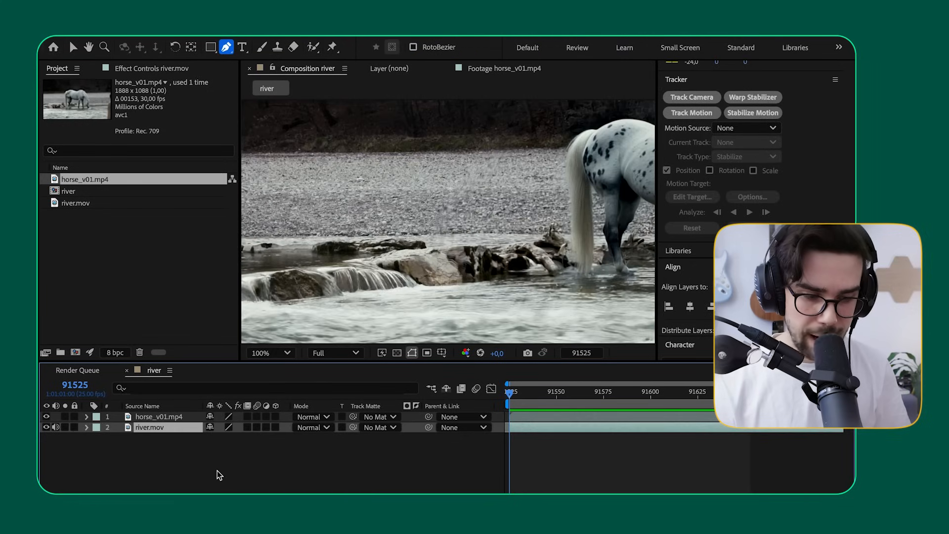
click(183, 461)
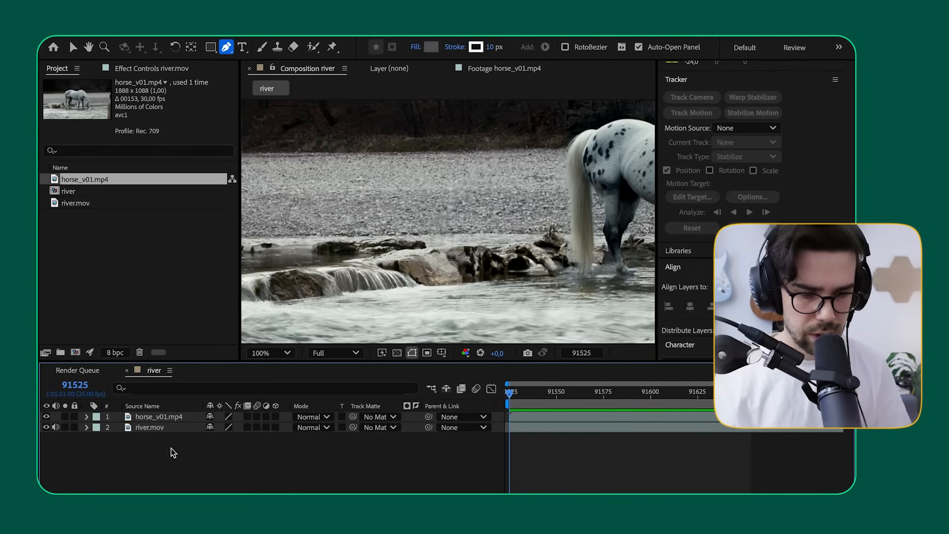
right_click(170, 464)
click(204, 455)
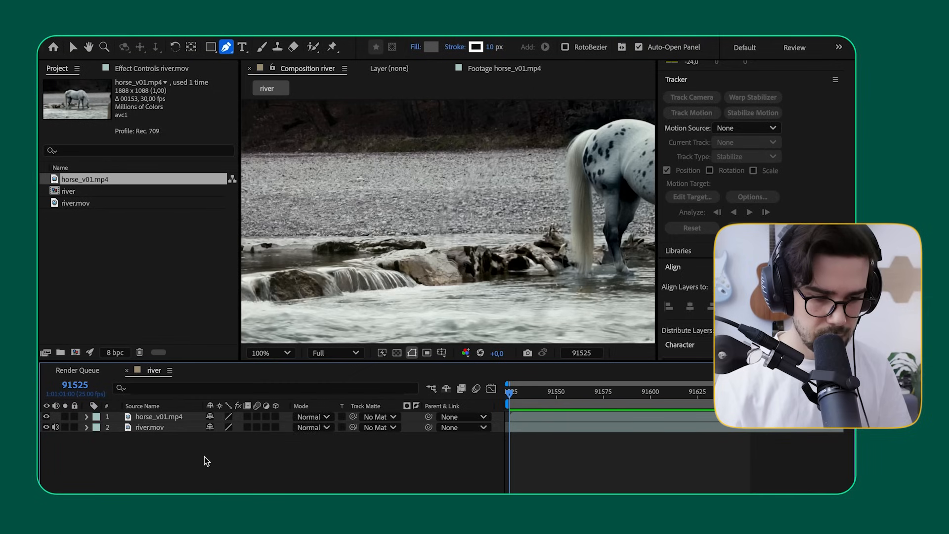
right_click(203, 456)
mouse_move(233, 369)
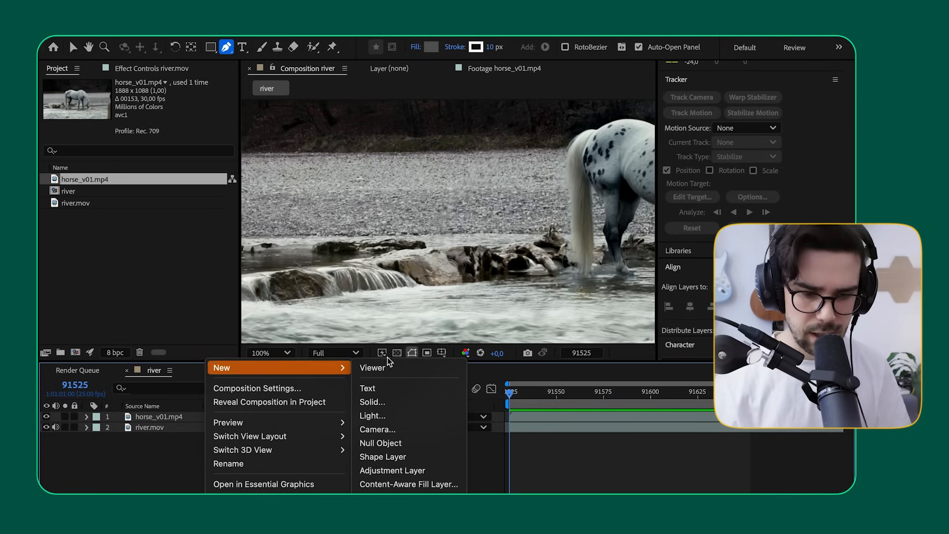
click(399, 441)
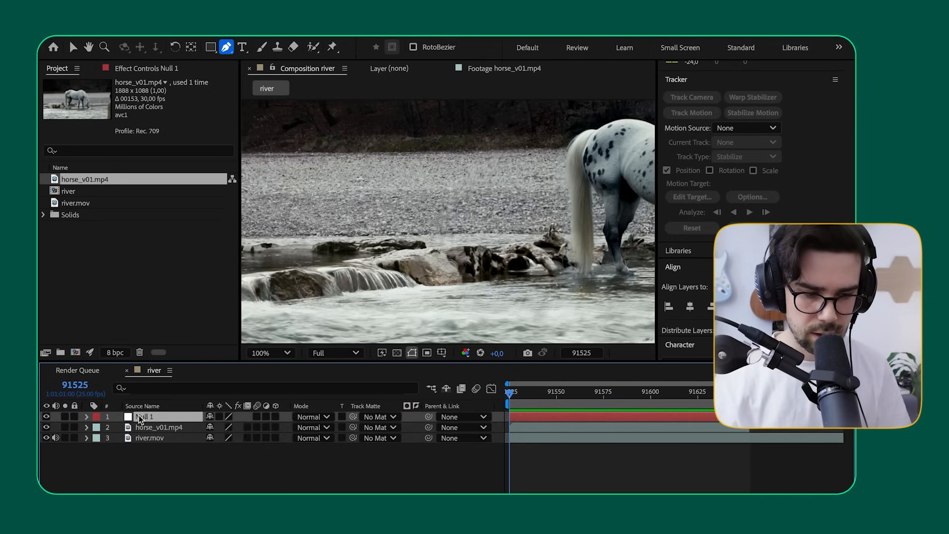
key(Return)
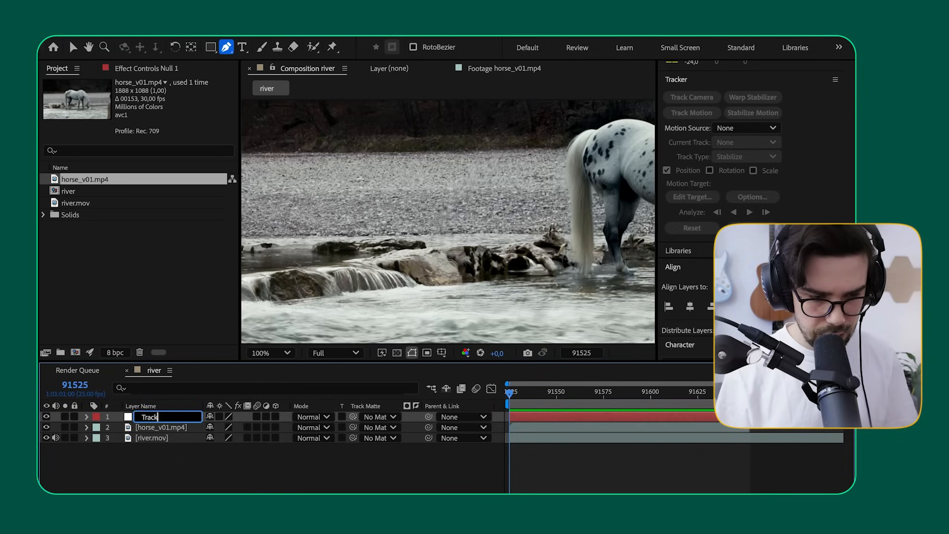
key(Return)
click(155, 478)
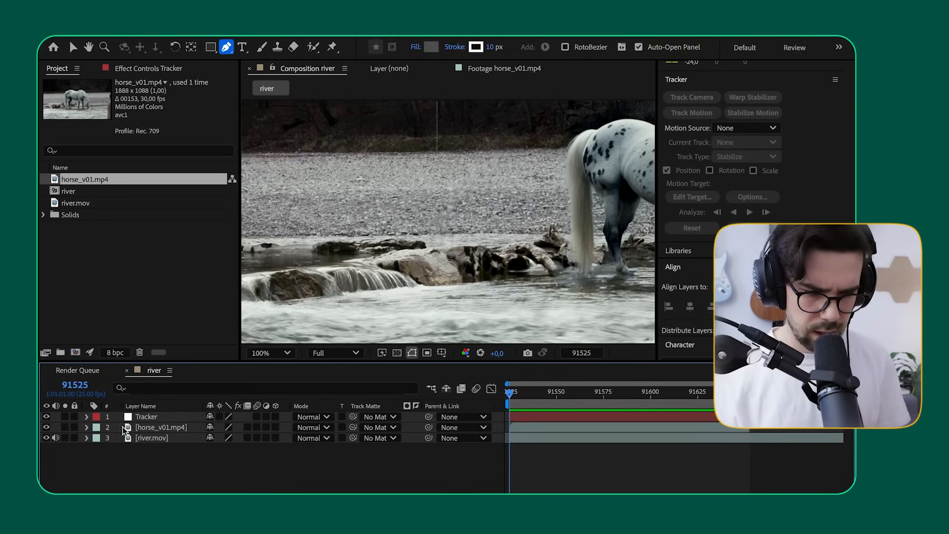
Step: Start a Track Motion on the river.mov layer at frame 91525 and examine the riverbank around the track point
click(145, 438)
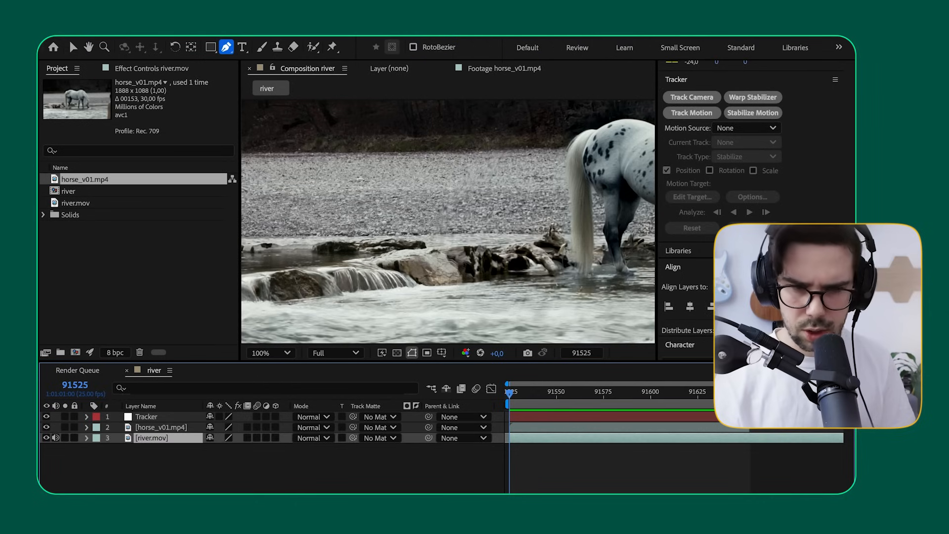
scroll(692, 179, up, 3)
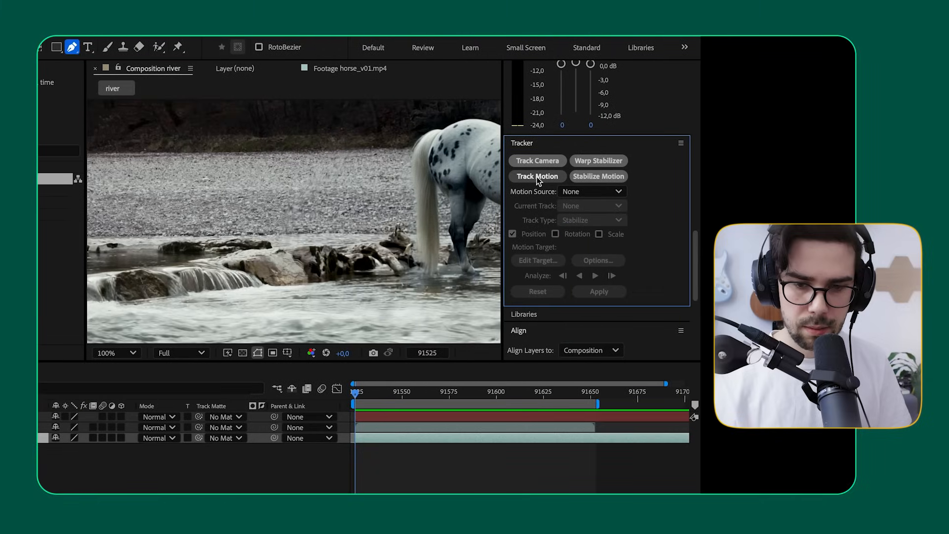
click(692, 178)
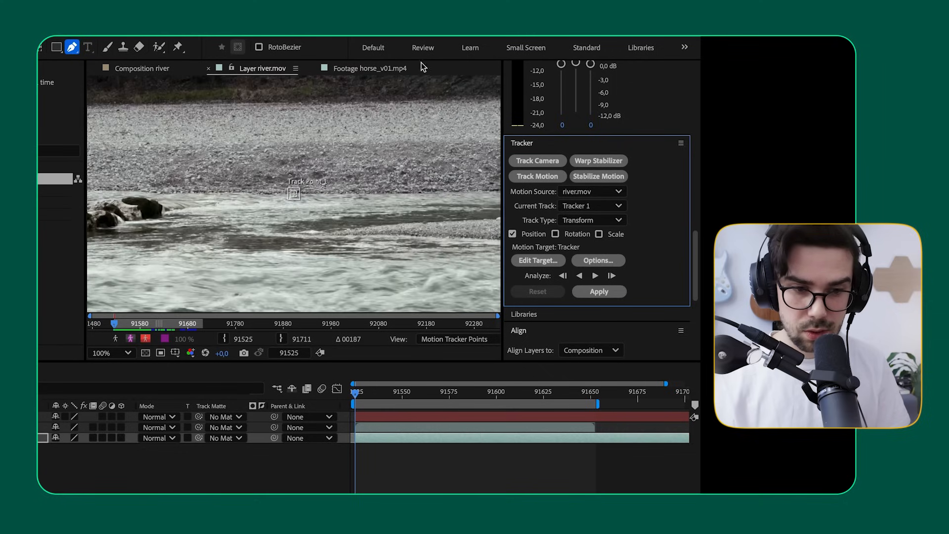
scroll(282, 202, down, 2)
scroll(264, 161, up, 2)
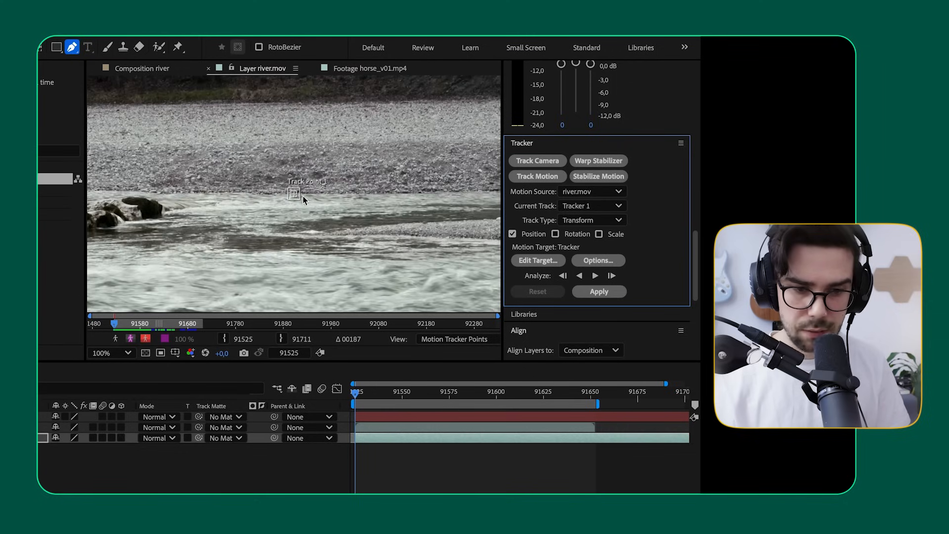
Step: Move Track Point 1 from the waterline onto a contrasting patch of stones on the gravel bank
drag(301, 197, 303, 200)
scroll(301, 198, up, 1)
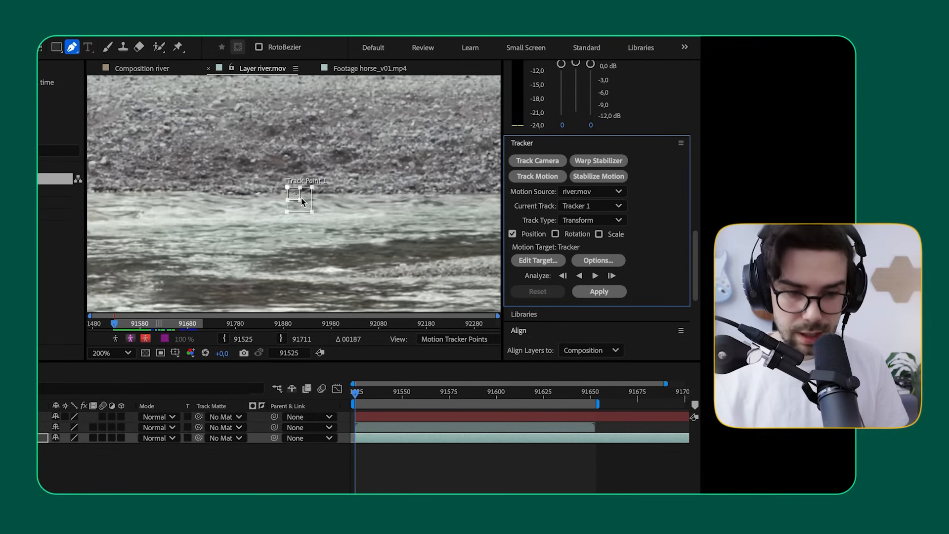
drag(302, 208, 171, 131)
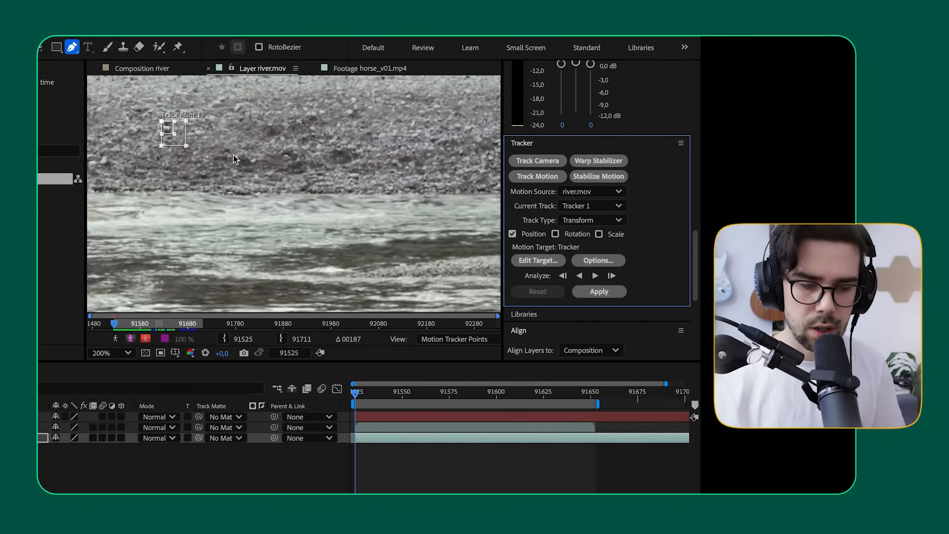
drag(229, 159, 355, 225)
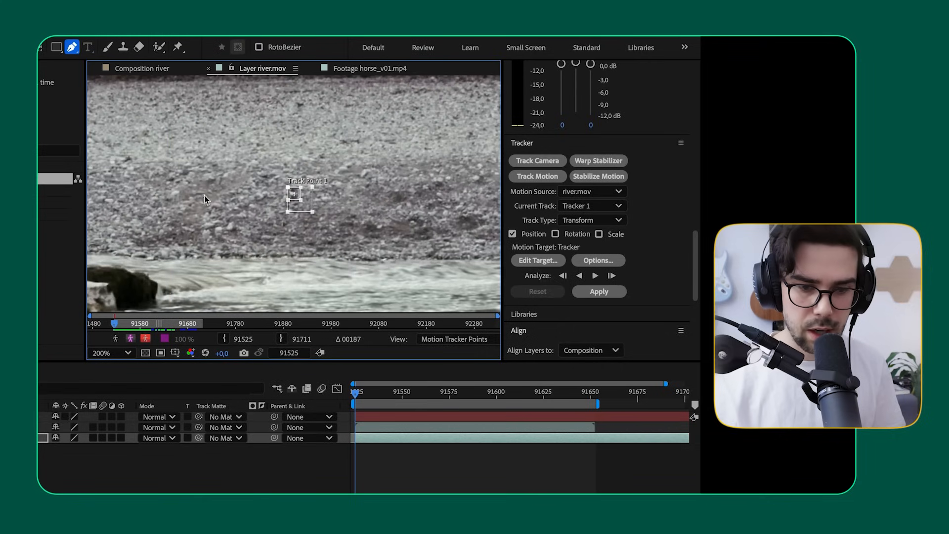
drag(309, 211, 311, 210)
click(296, 197)
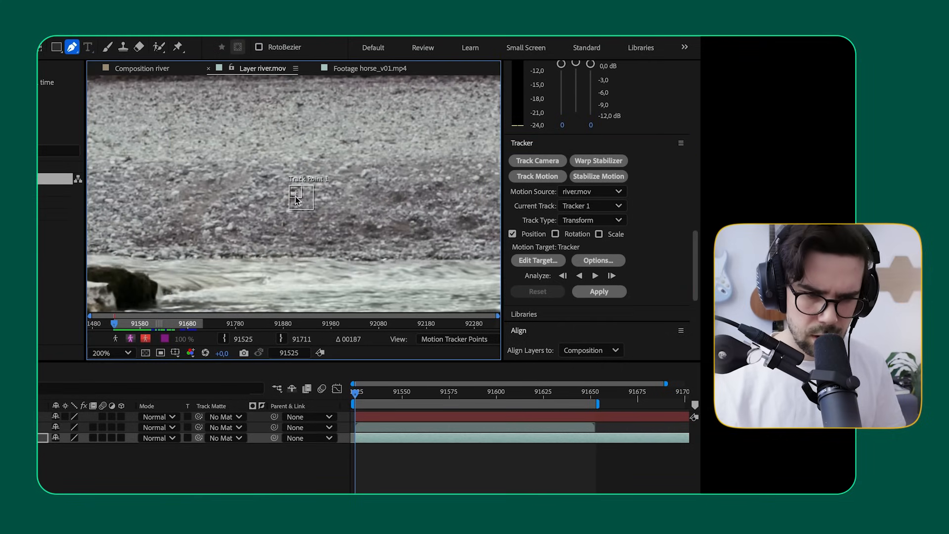
drag(300, 197, 299, 201)
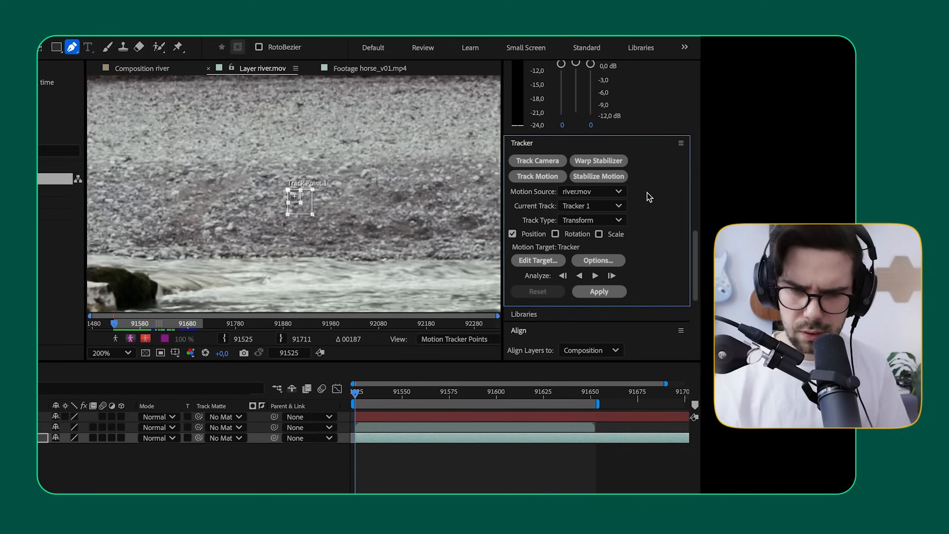
Step: Set the motion target of the track to the Tracker null layer
click(547, 267)
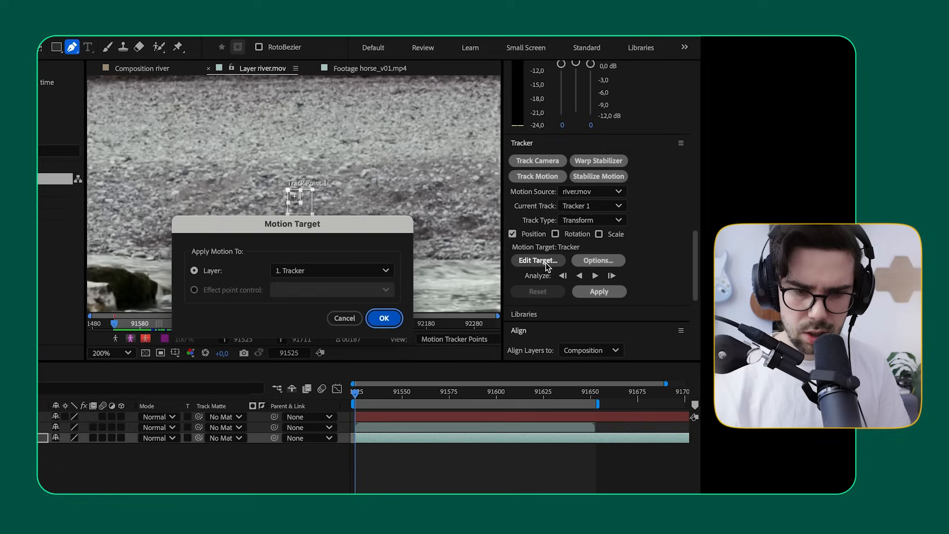
click(324, 270)
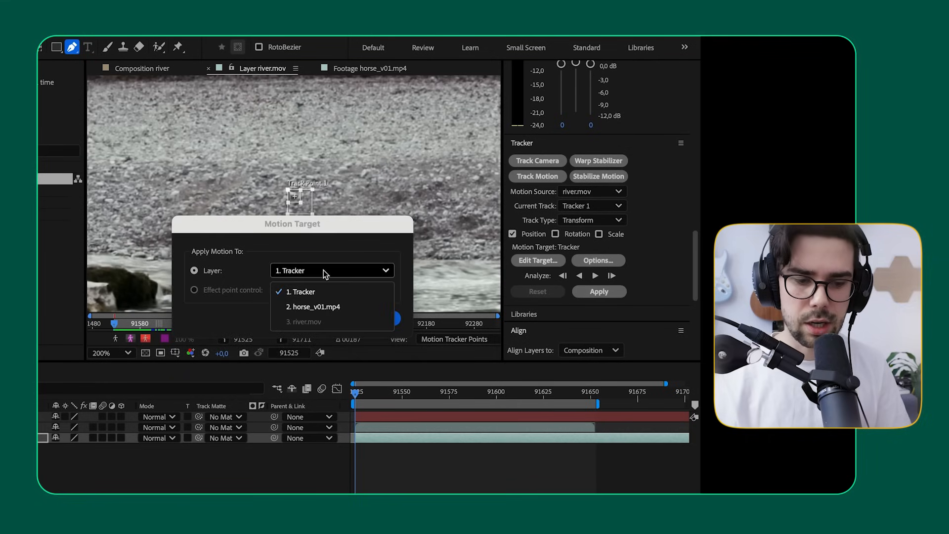
click(308, 293)
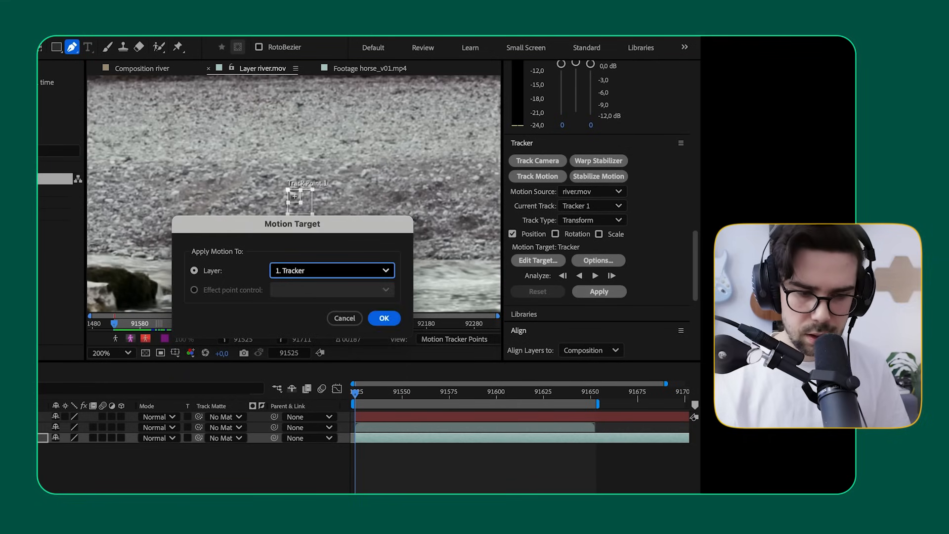
click(382, 318)
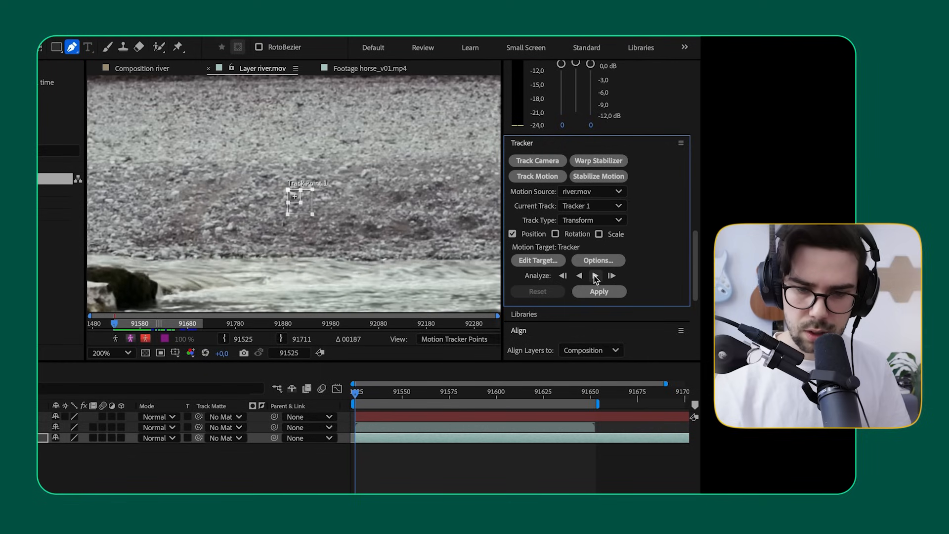
Step: Analyze the track forward from frame 91525 and apply it to the Tracker null in the X and Y dimensions
click(595, 276)
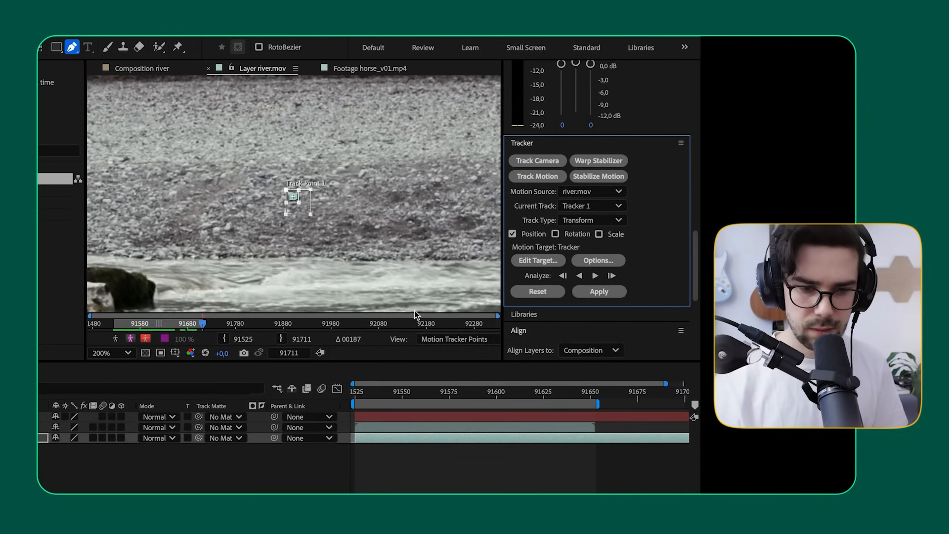
drag(408, 395, 372, 417)
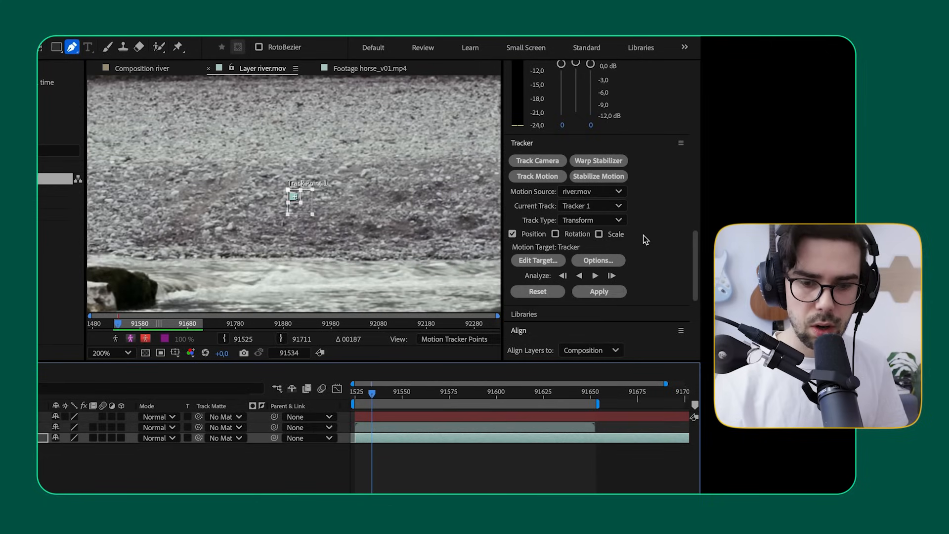
click(599, 292)
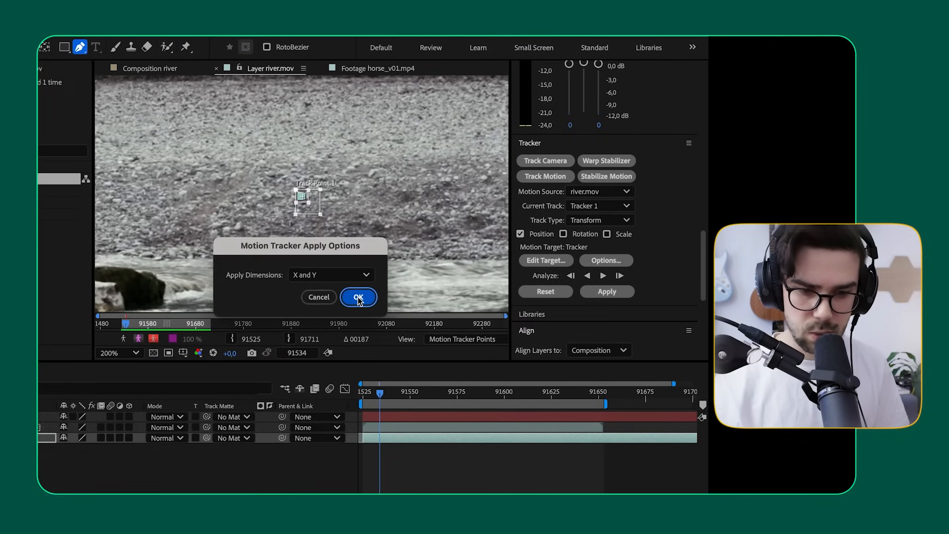
click(358, 296)
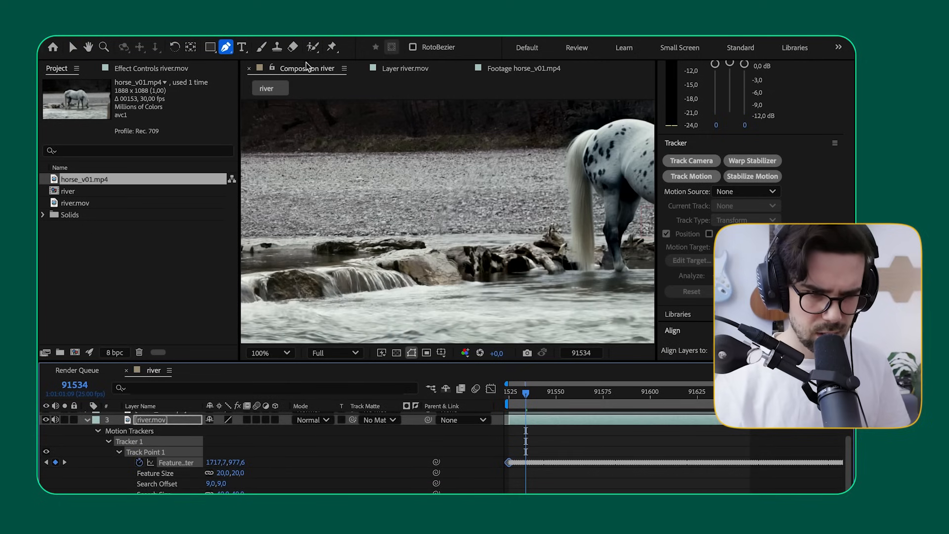
Step: Look over the track point keyframes of the river.mov layer with the full frame in view, and collapse them
key(comma)
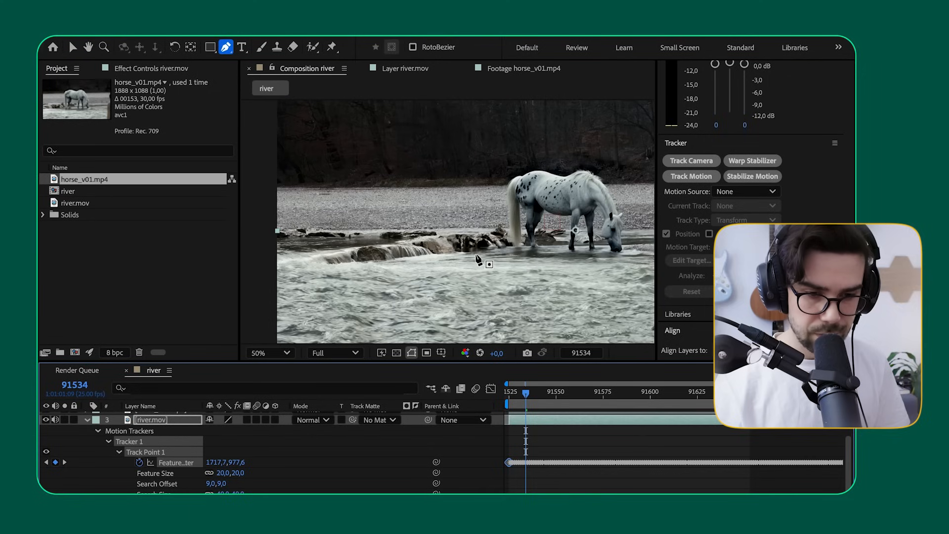
key(comma)
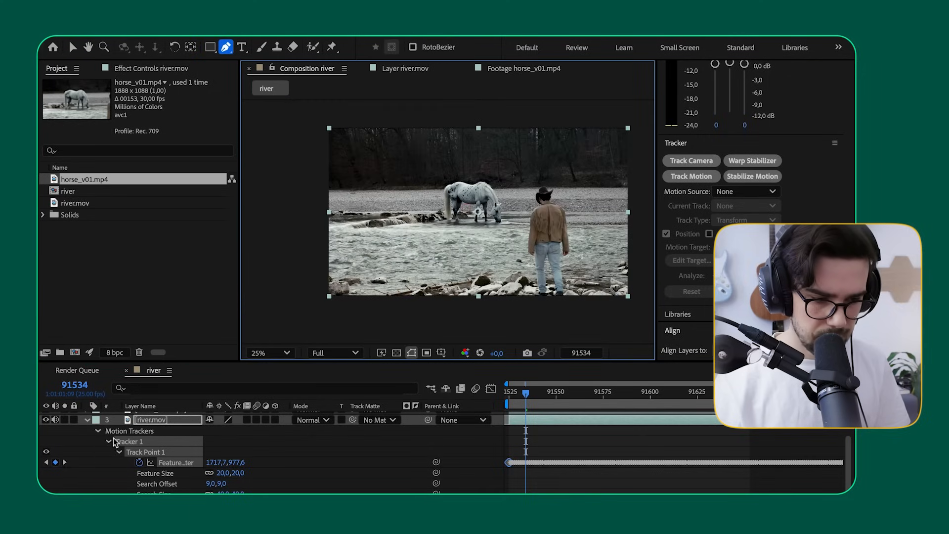
scroll(111, 443, up, 1)
click(388, 443)
scroll(410, 471, down, 4)
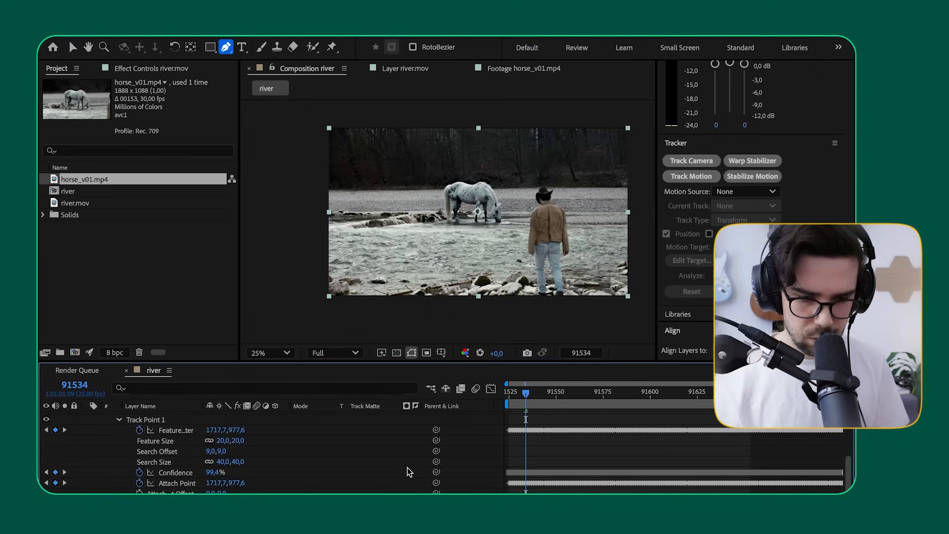
scroll(553, 438, up, 5)
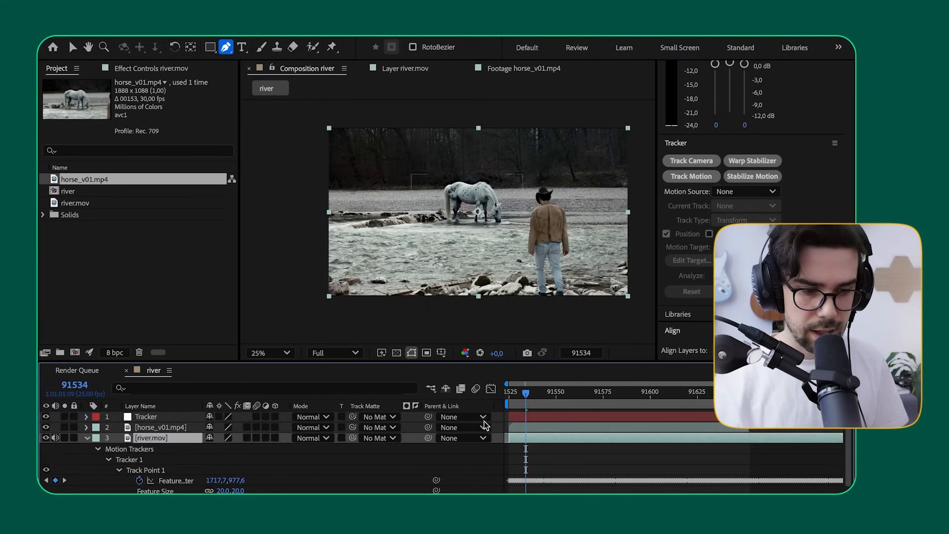
click(87, 438)
Step: Show the Tracker null's position keyframes and scrub the shot to inspect the null's movement
click(177, 418)
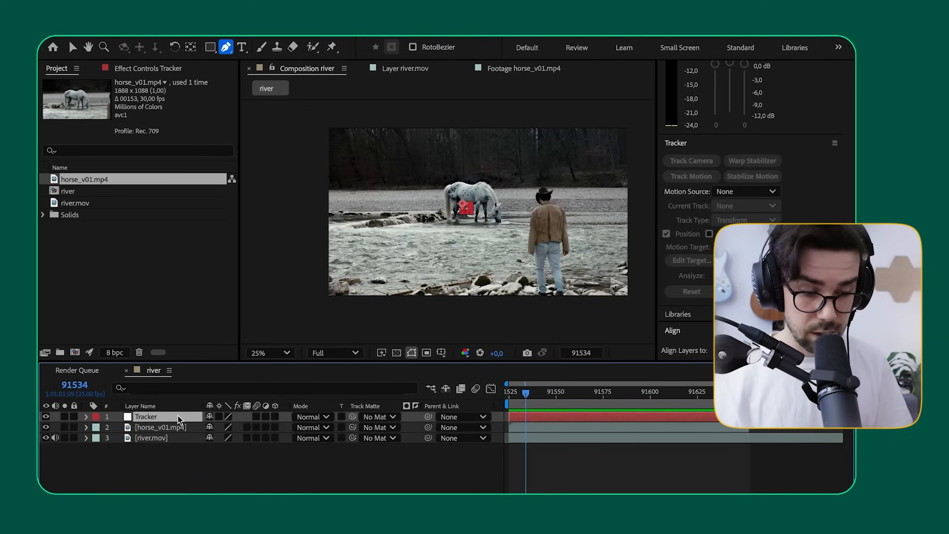
key(p)
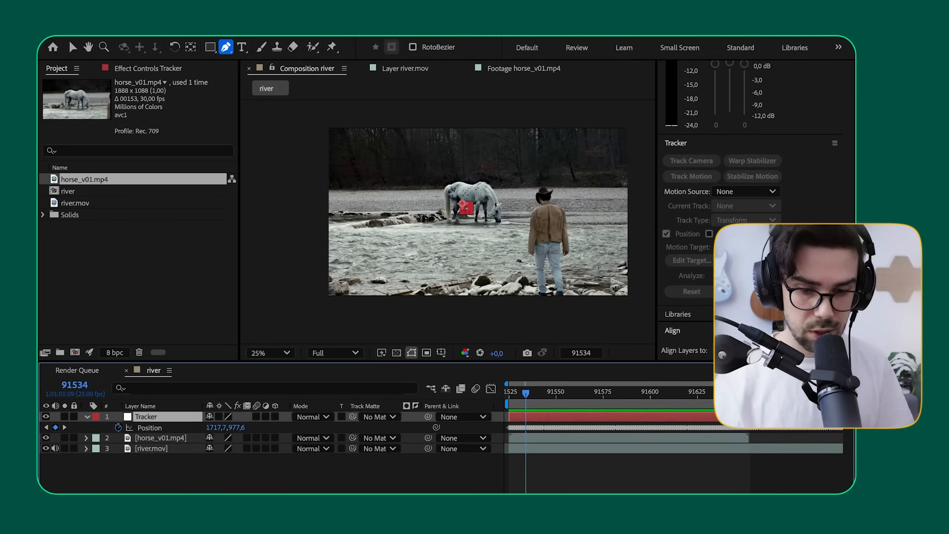
drag(653, 394, 509, 393)
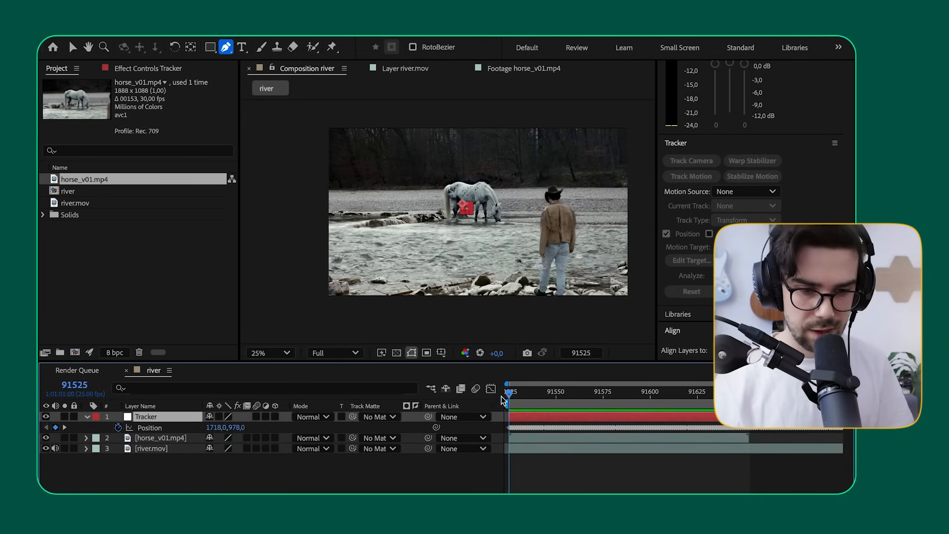
scroll(449, 218, up, 4)
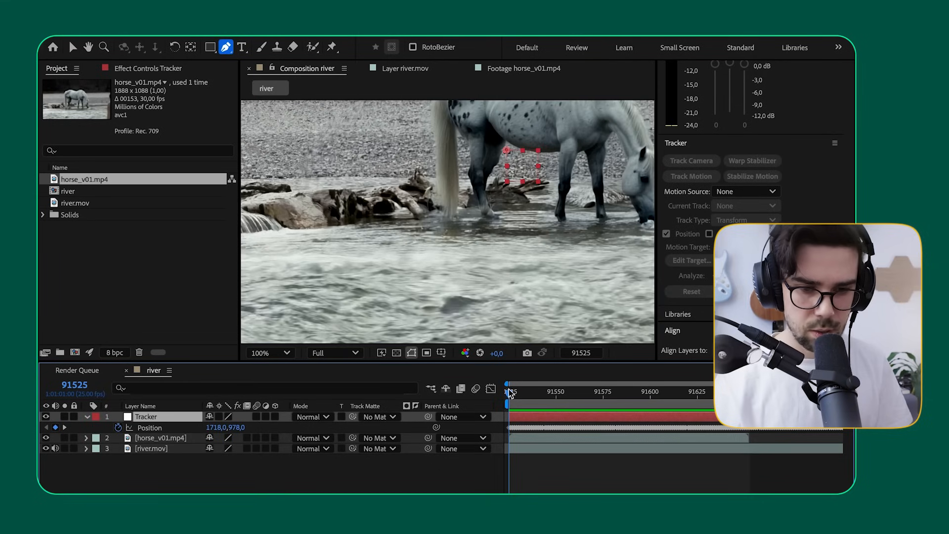
Step: Parent the horse_v01.mp4 layer to the Tracker null at frame 91525
drag(511, 394, 497, 416)
key(u)
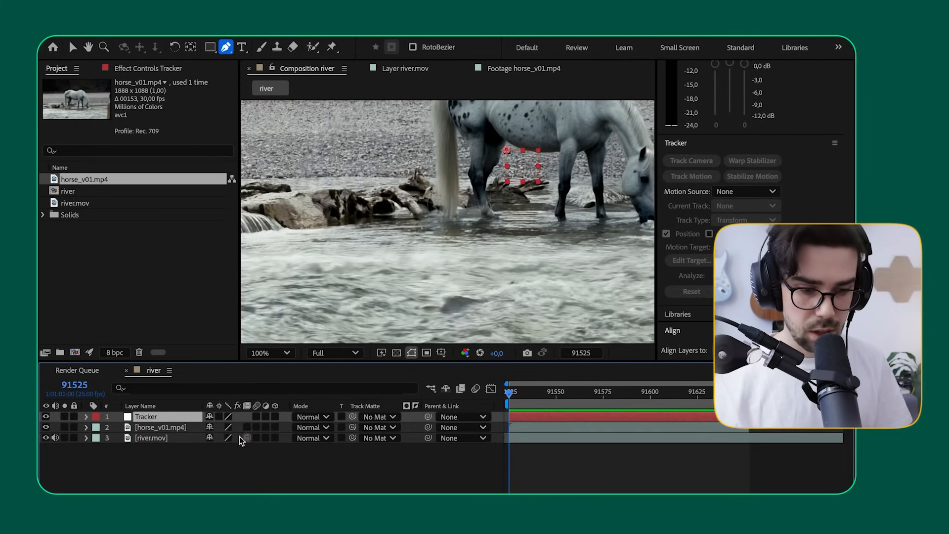
click(152, 428)
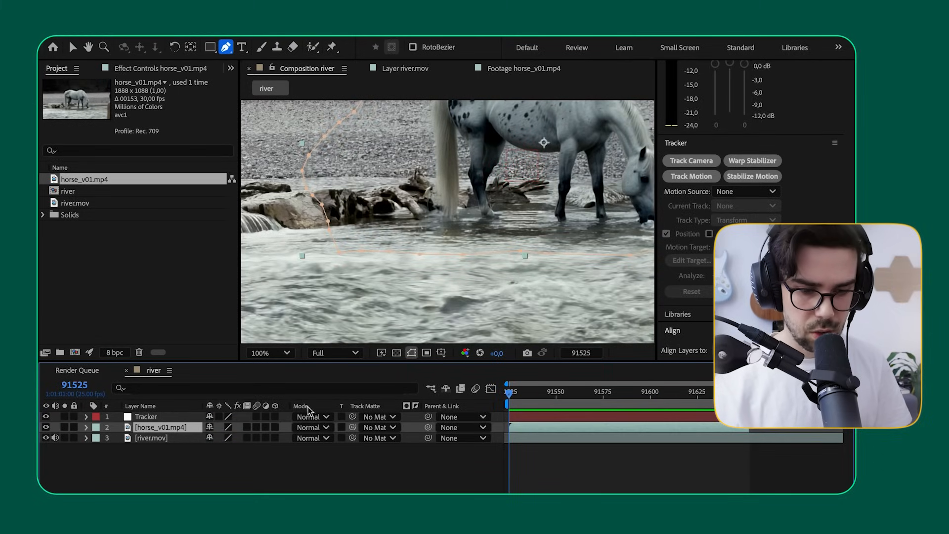
drag(432, 427, 170, 419)
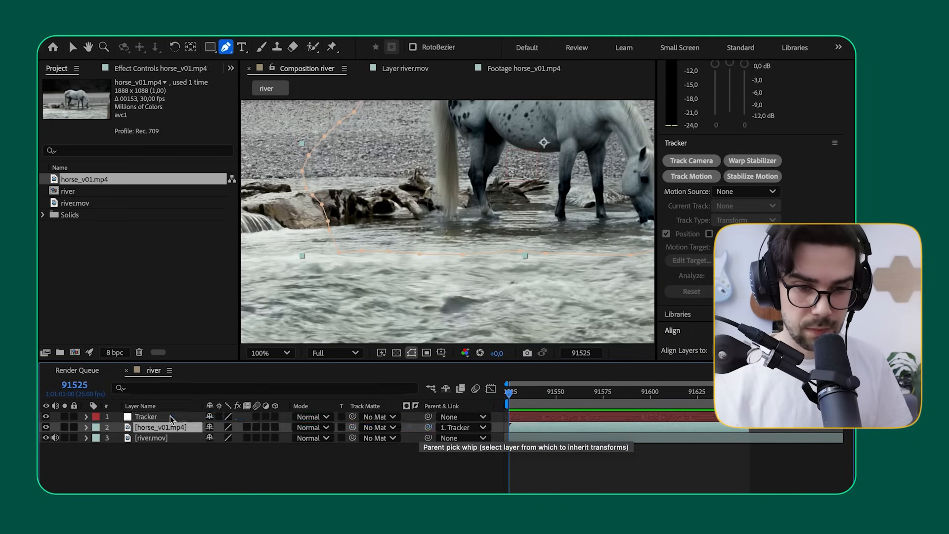
Step: Play back the parented horse and examine the mask edge on the gravel bank at up to 400% zoom
key(space)
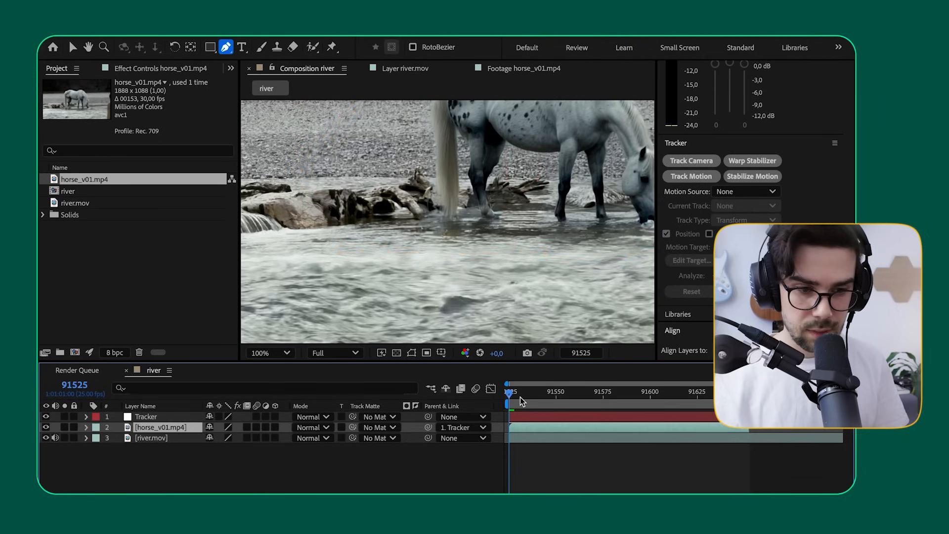
key(space)
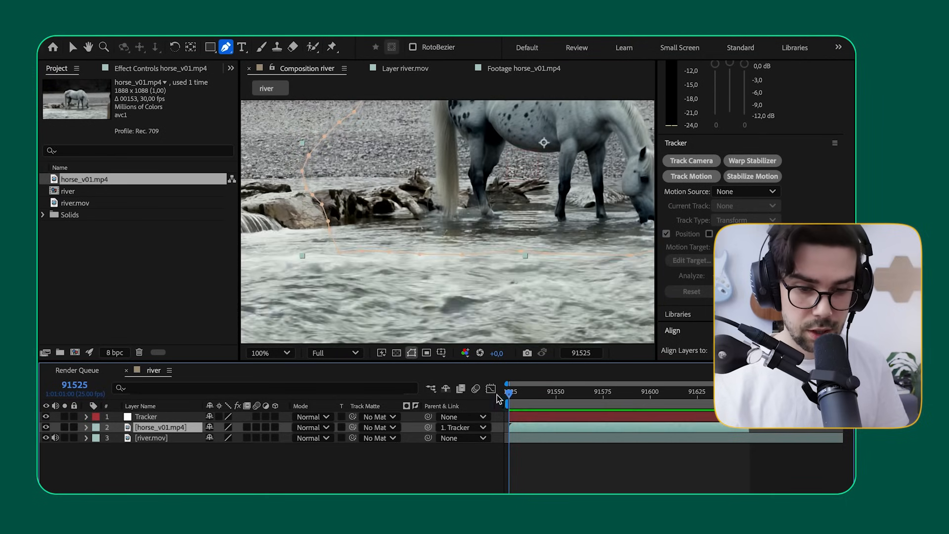
scroll(371, 148, up, 1)
key(space)
drag(273, 146, 594, 321)
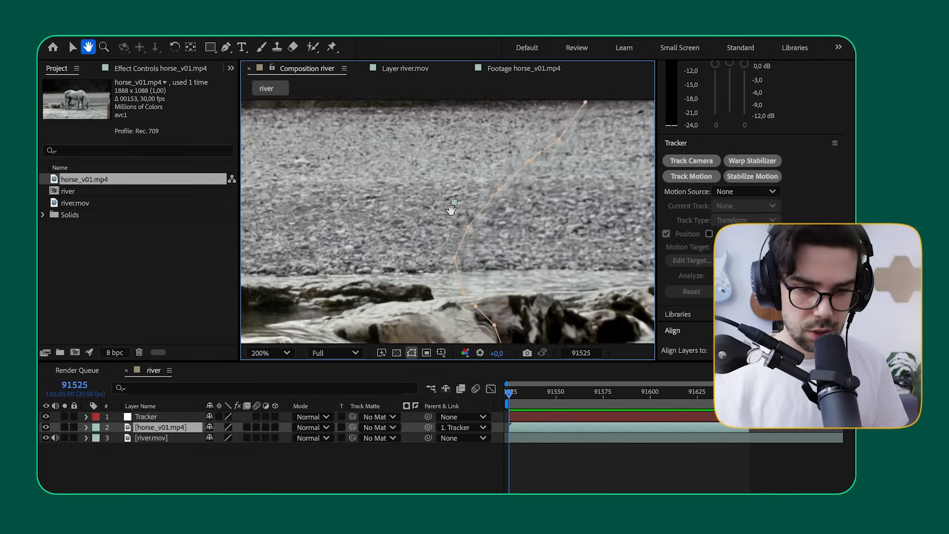
key(g)
scroll(466, 229, up, 1)
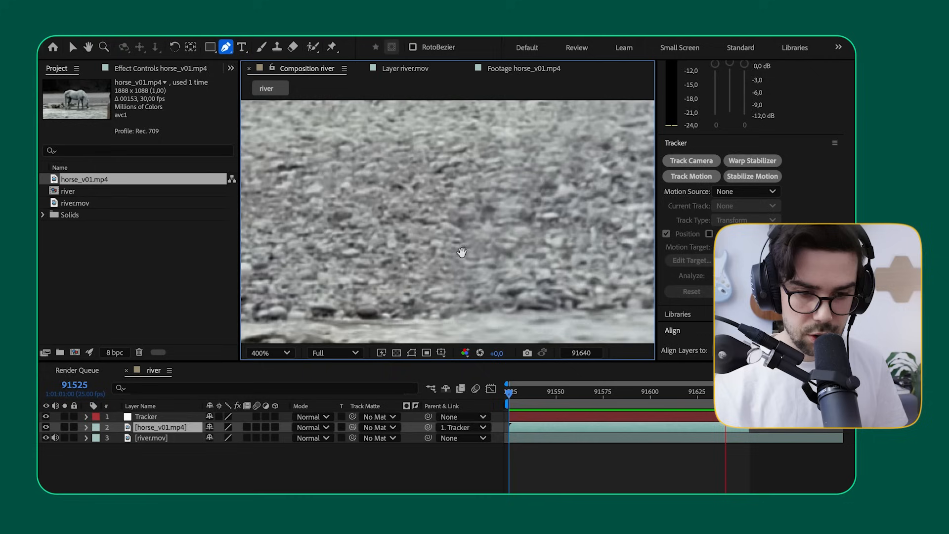
scroll(486, 245, down, 1)
scroll(485, 245, up, 1)
scroll(486, 245, down, 1)
scroll(486, 246, down, 2)
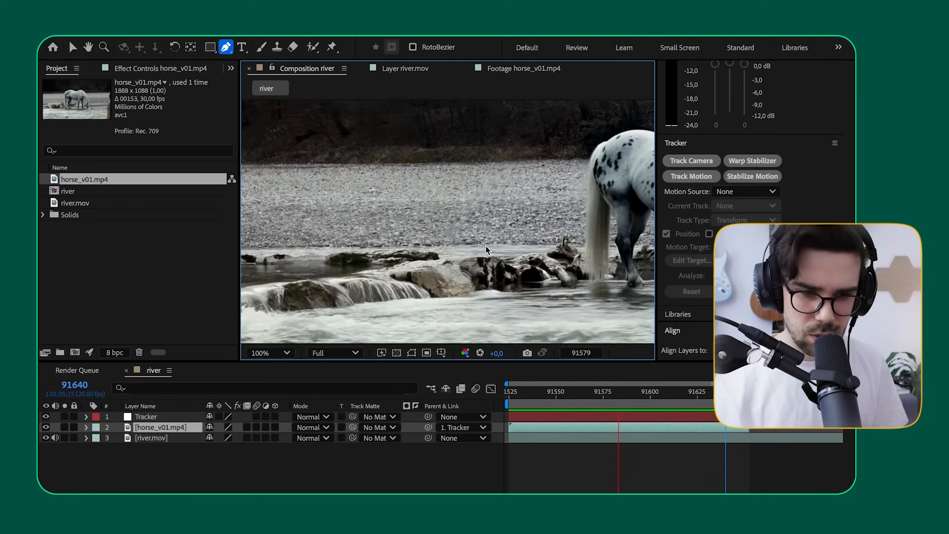
Step: Play back the whole frame at 25% zoom to check how the tracked horse sits in the river footage
key(h)
scroll(420, 217, down, 1)
scroll(420, 218, up, 1)
scroll(424, 219, down, 1)
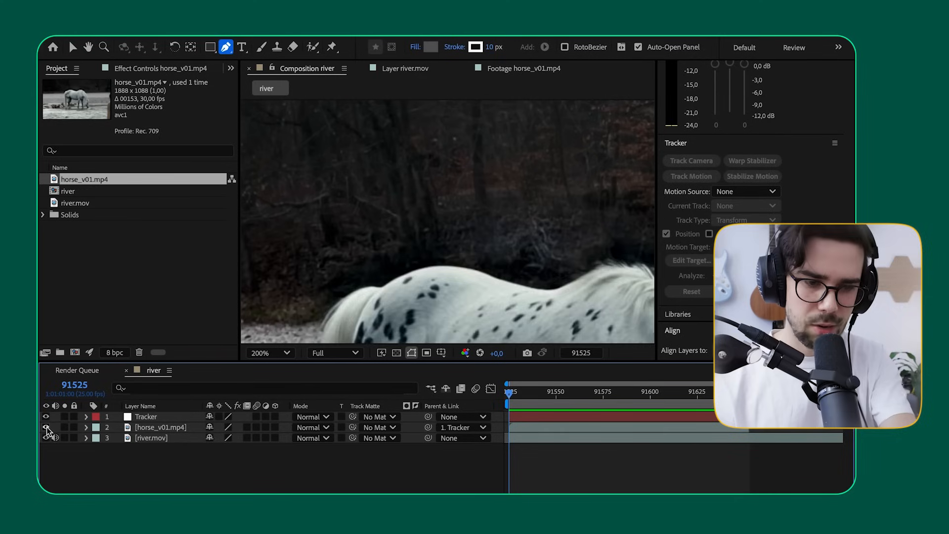
Step: Toggle the horse_v01.mp4 layer's visibility to compare the dark forest above the horse with the original river footage
click(47, 427)
click(47, 427)
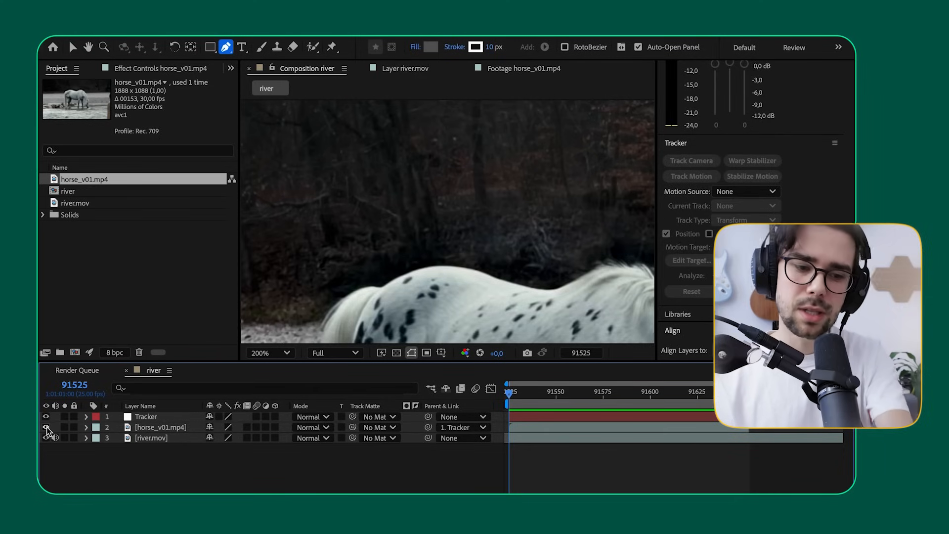
click(47, 427)
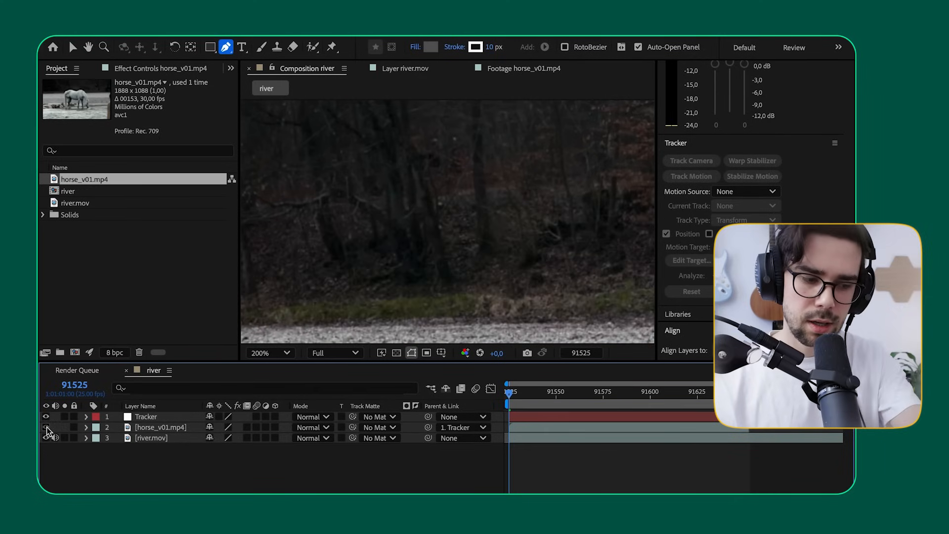
click(46, 427)
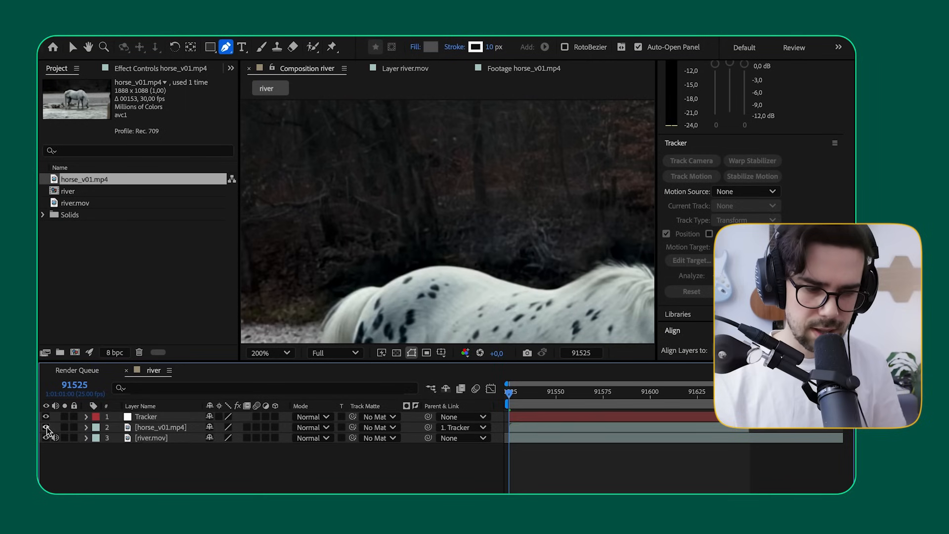
Step: Apply the Curves effect to the horse_v01.mp4 layer
click(143, 428)
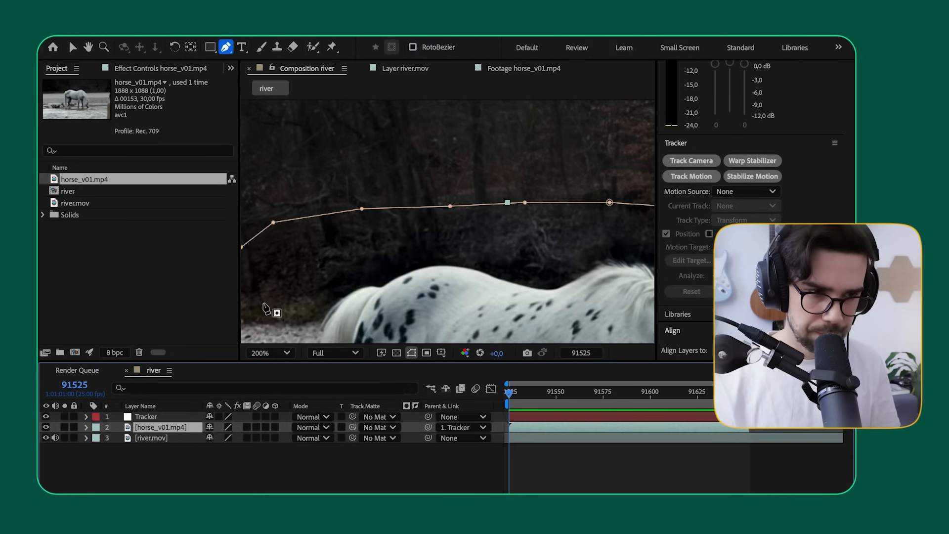
scroll(753, 100, up, 10)
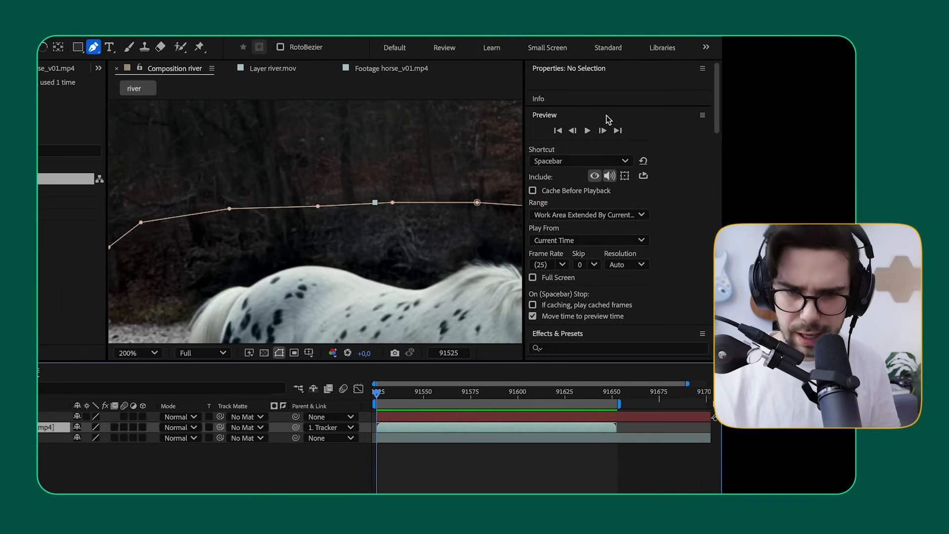
scroll(593, 126, down, 5)
click(586, 139)
text(curves)
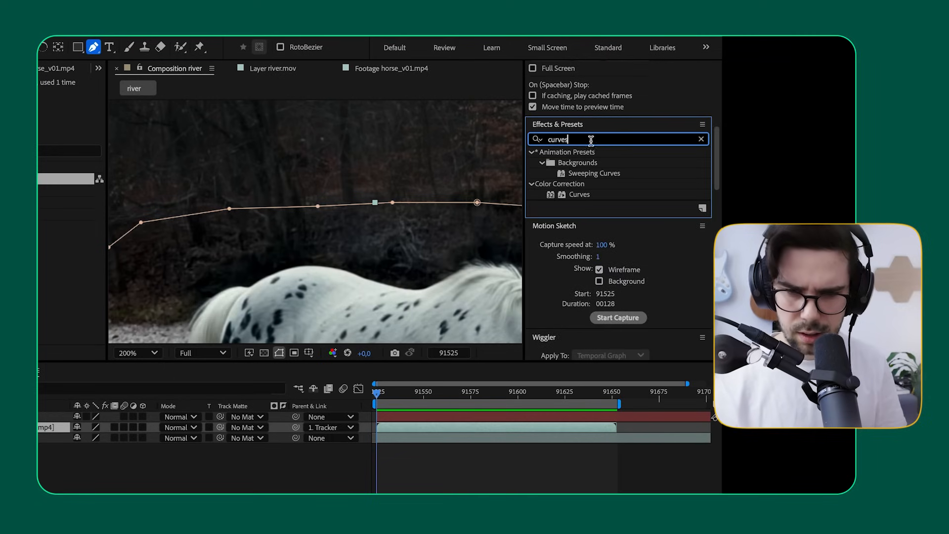
click(429, 475)
click(413, 426)
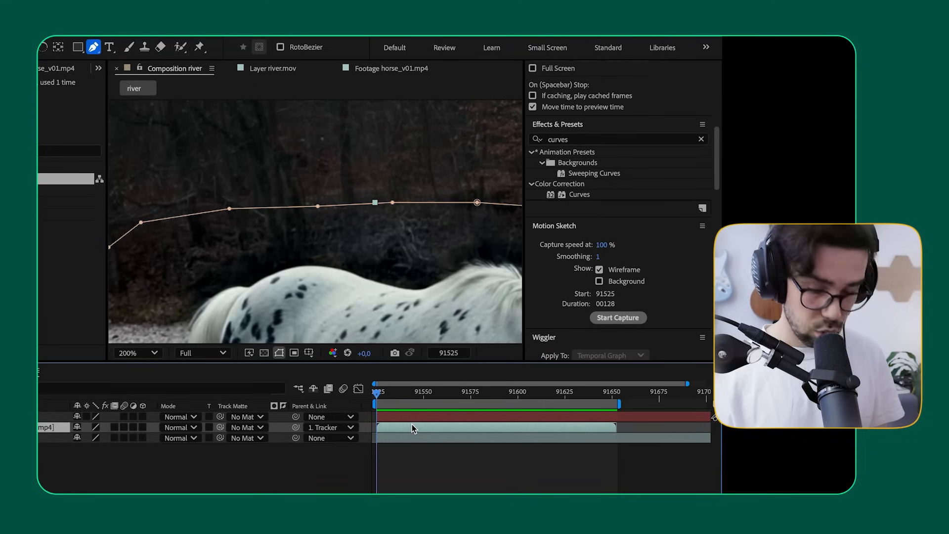
key(ctrl+space)
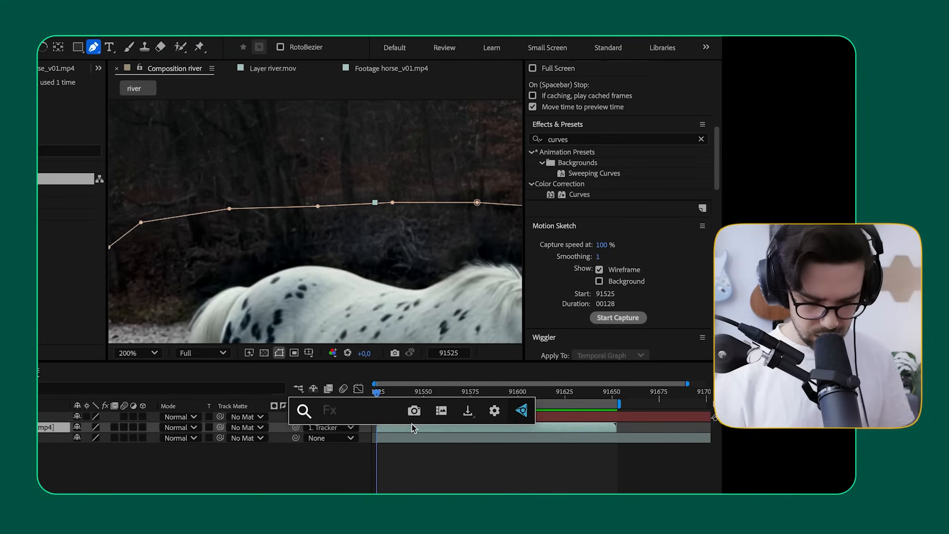
text(cu)
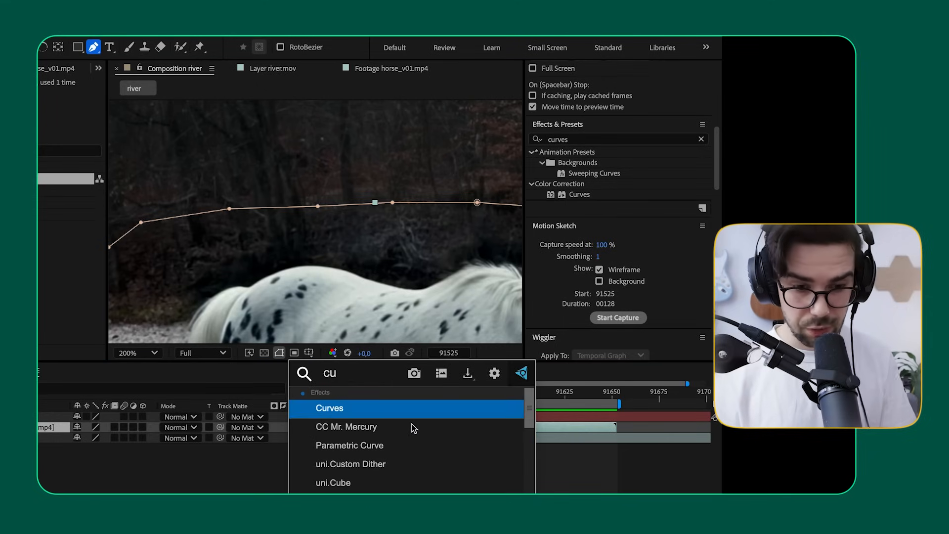
key(Return)
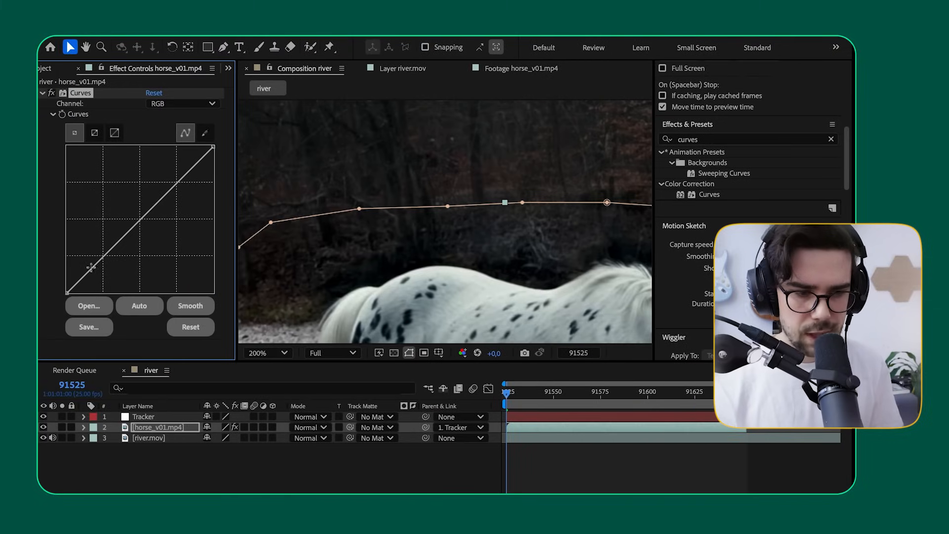
Step: Lift the shadows slightly on the horse layer's RGB curve, pin the midtones near the original line, and compare with the river footage
drag(94, 270, 91, 263)
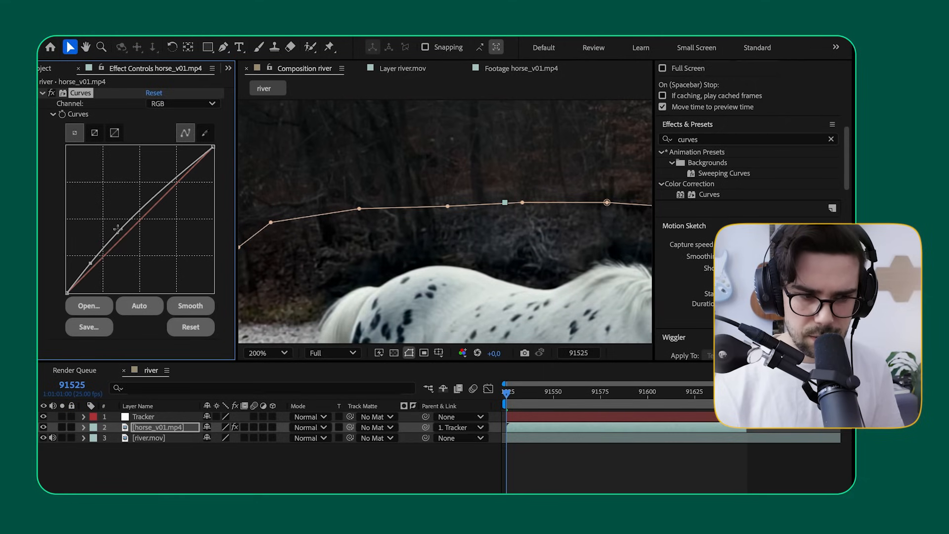
drag(138, 213, 142, 221)
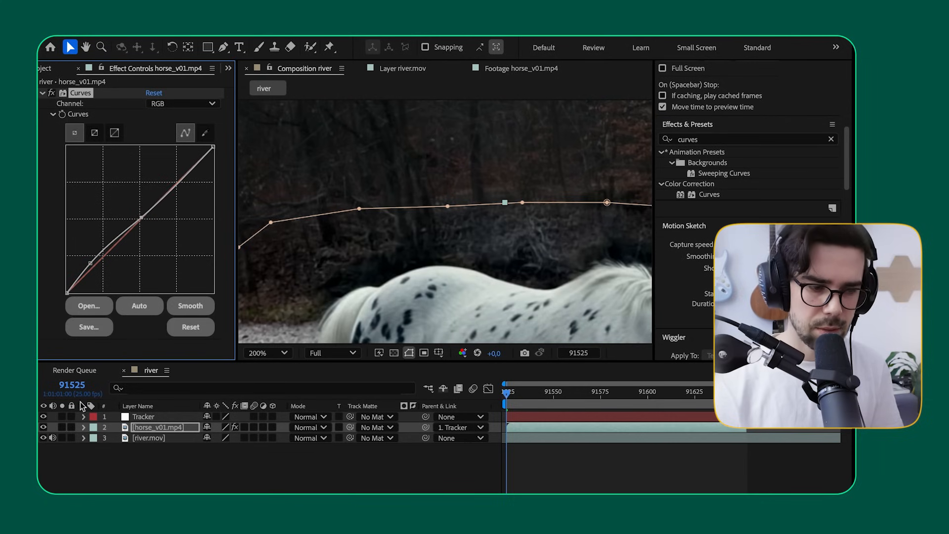
click(44, 427)
click(44, 427)
click(44, 427)
click(44, 427)
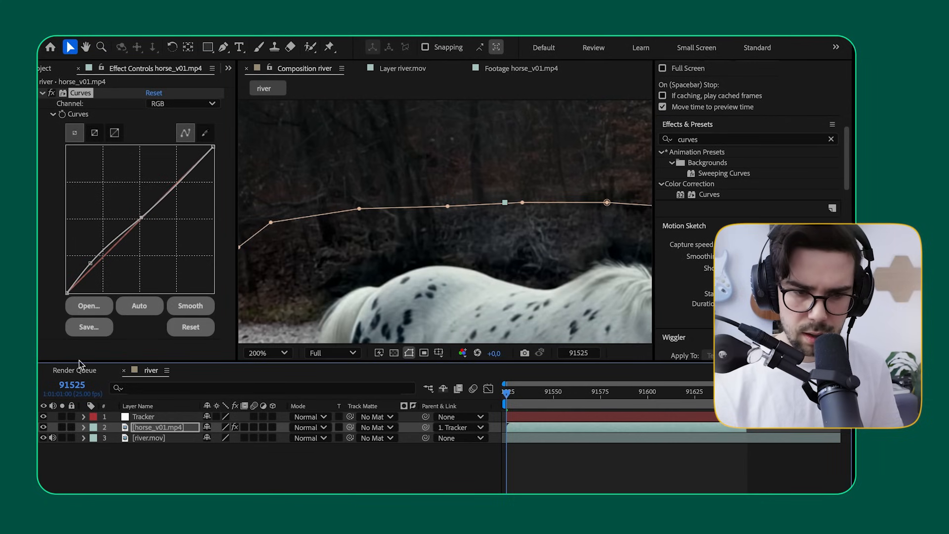
Step: Raise the RGB curve's shadow point a little more and compare the dark forest with the horse layer shown and hidden
click(90, 267)
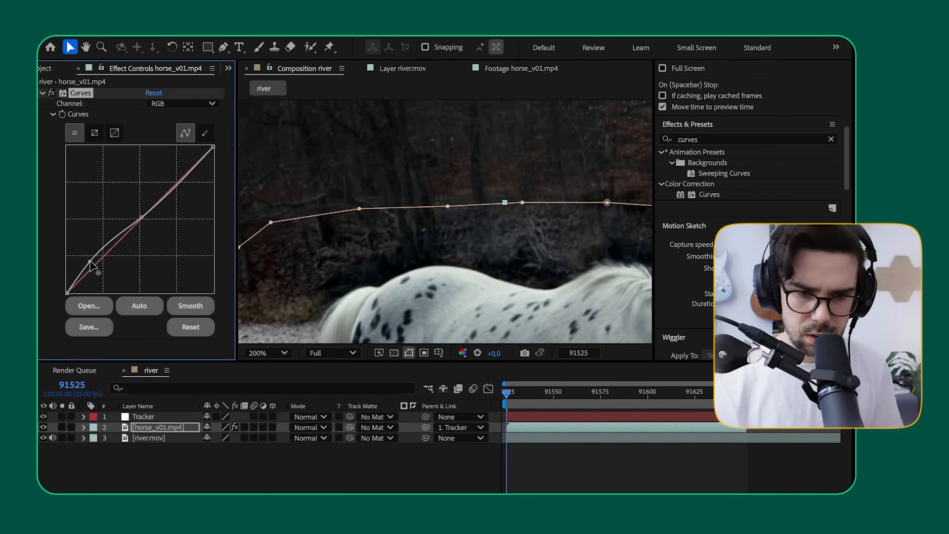
click(43, 428)
click(43, 428)
click(44, 428)
click(43, 428)
click(44, 428)
click(44, 429)
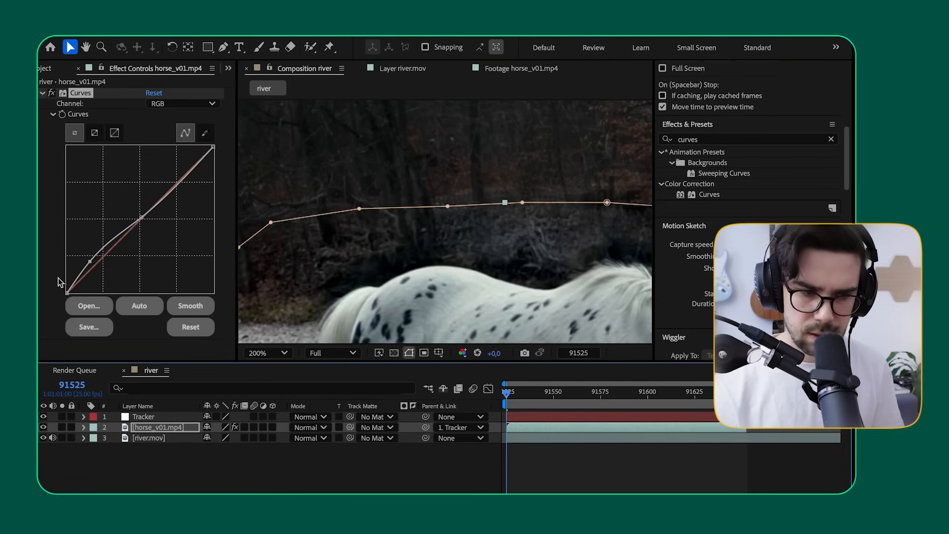
Step: Raise the RGB curve's black point slightly and compare the horse layer's blacks with the river footage
drag(68, 291, 63, 289)
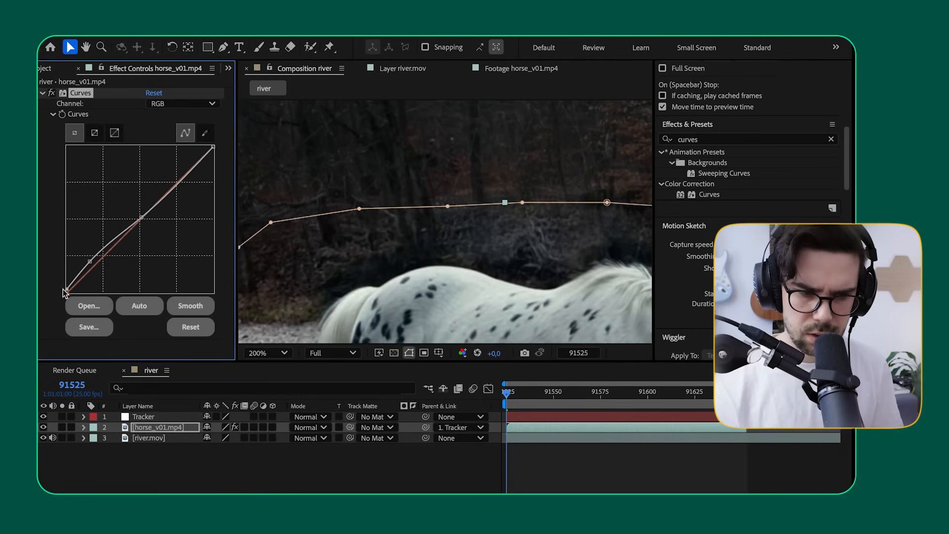
click(44, 428)
click(43, 428)
click(44, 428)
click(43, 428)
click(44, 428)
click(44, 428)
Step: Examine the gravel bank beside the horse at 400% zoom, comparing its sharpness on both sides of the mask edge
scroll(440, 244, down, 2)
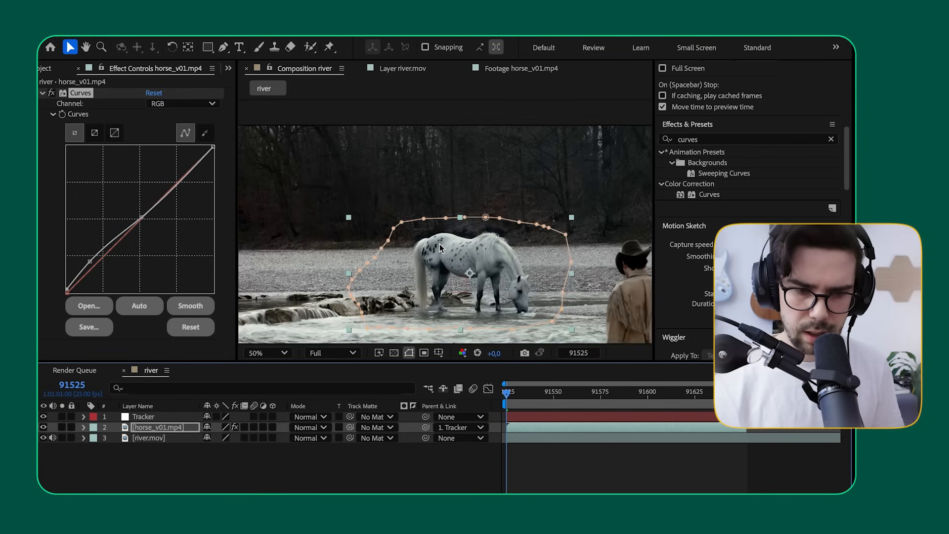
key(space)
drag(529, 243, 432, 186)
scroll(475, 194, up, 6)
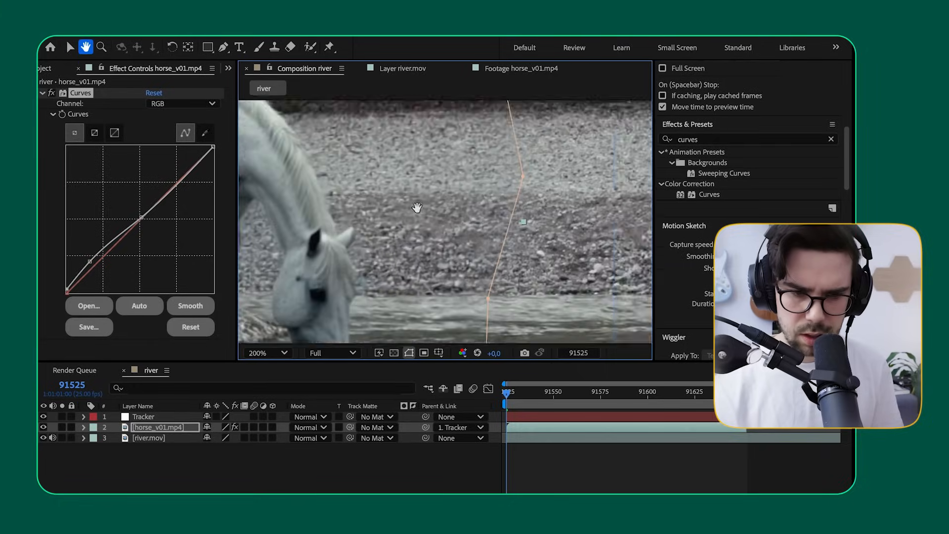
click(44, 428)
click(44, 428)
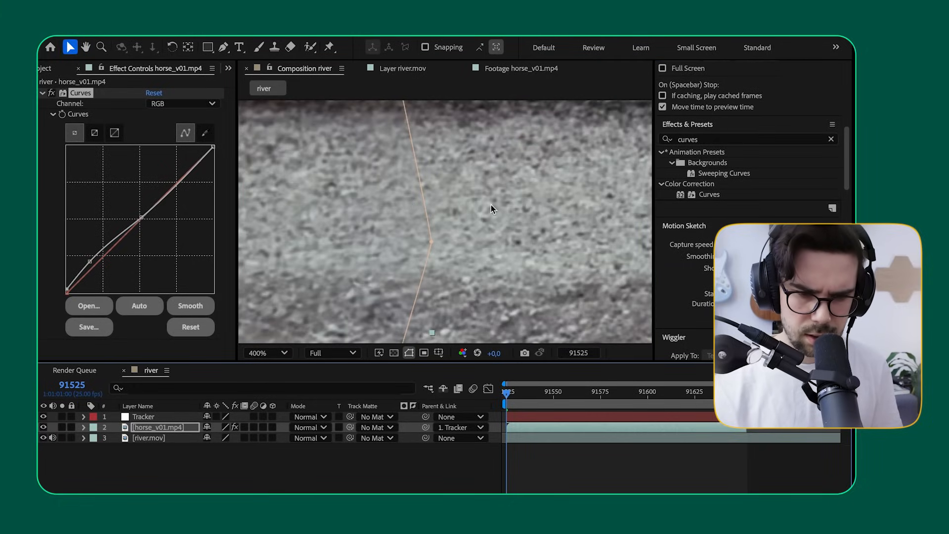
key(space)
mouse_move(499, 209)
mouse_down()
mouse_move(376, 160)
mouse_move(498, 204)
mouse_up()
drag(378, 224, 530, 227)
drag(584, 204, 361, 176)
drag(455, 188, 342, 247)
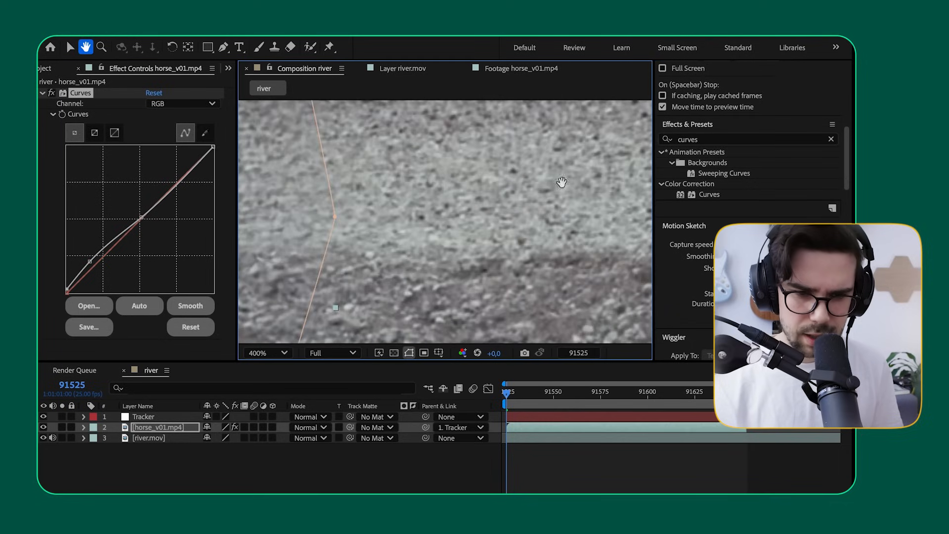
key(space)
drag(540, 181, 468, 212)
key(space)
key(space)
drag(333, 246, 441, 221)
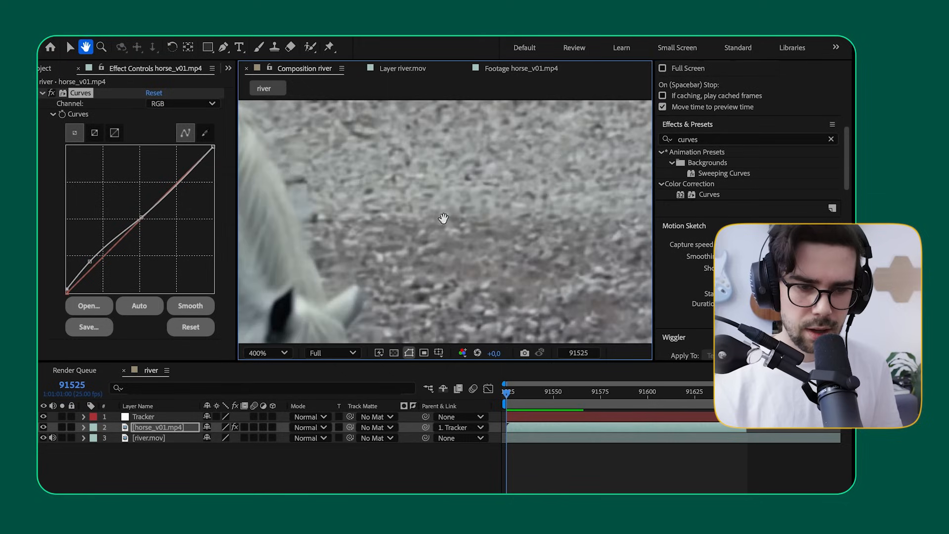
Step: Add the Sharpen effect to the horse_v01.mp4 layer below Curves
click(42, 93)
key(ctrl+space)
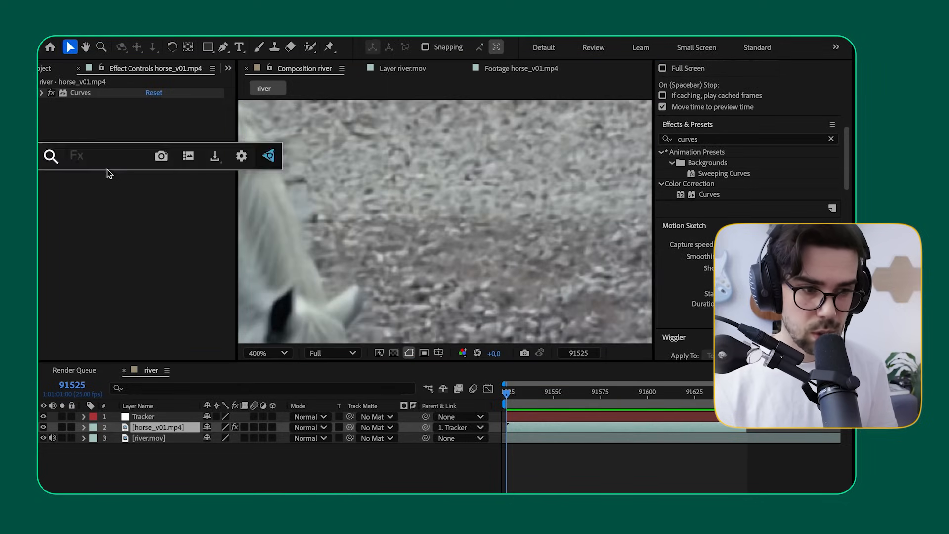
text(shar)
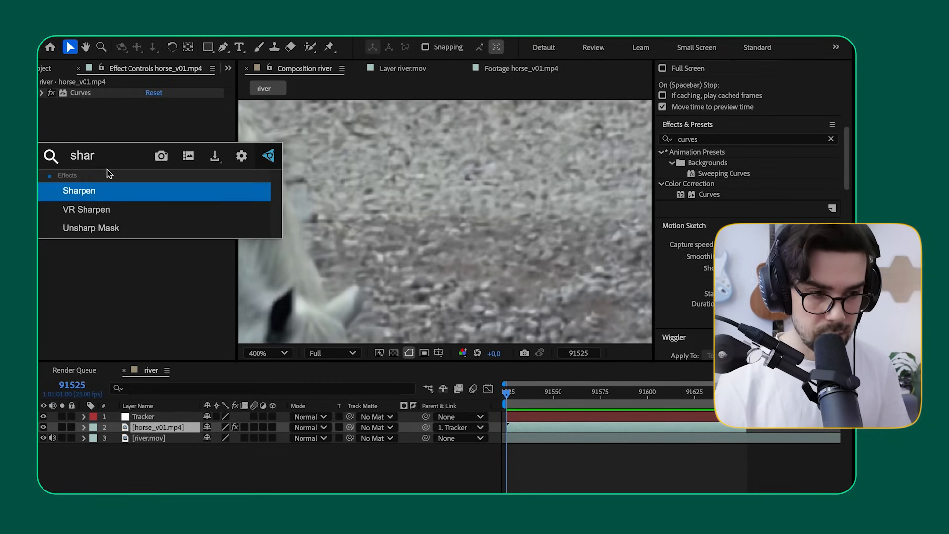
key(Return)
Step: Set the Sharpen Amount to 18, trying weaker and stronger values against the gravel at the mask edge
mouse_move(148, 115)
mouse_down()
mouse_move(167, 111)
mouse_move(155, 114)
mouse_up()
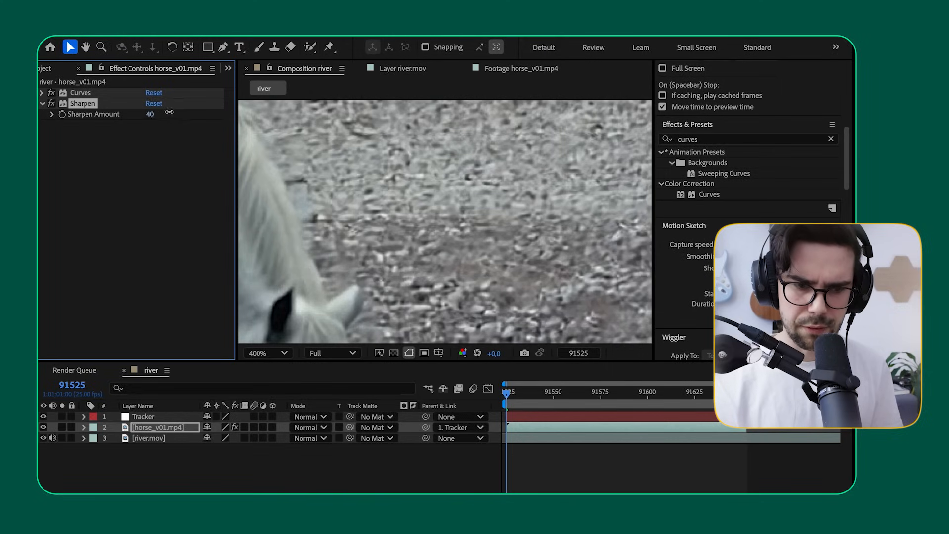
drag(167, 113, 192, 118)
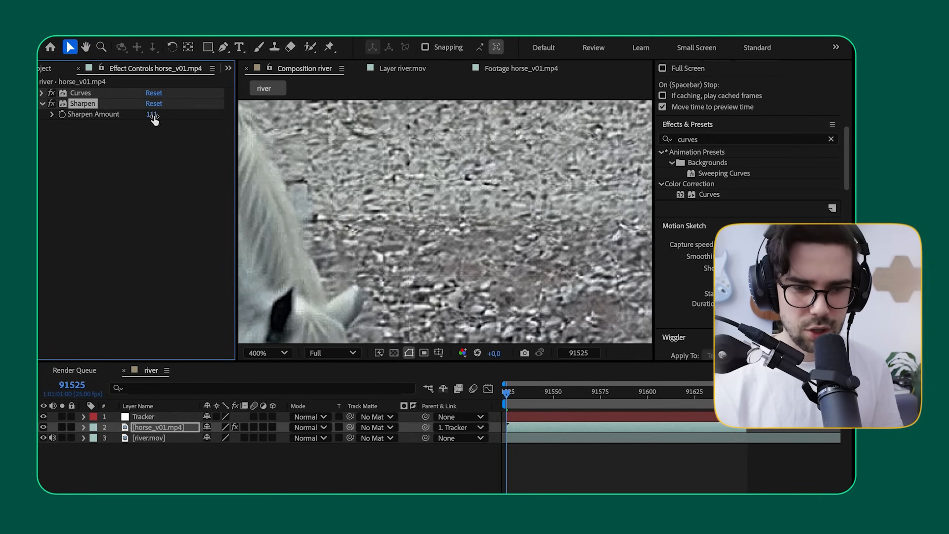
drag(152, 114, 68, 127)
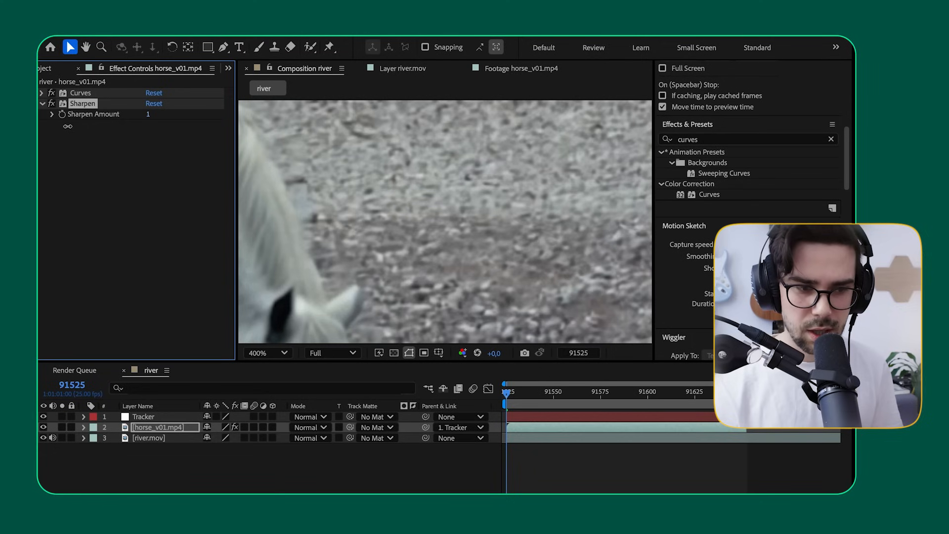
drag(641, 159, 358, 174)
drag(149, 117, 142, 115)
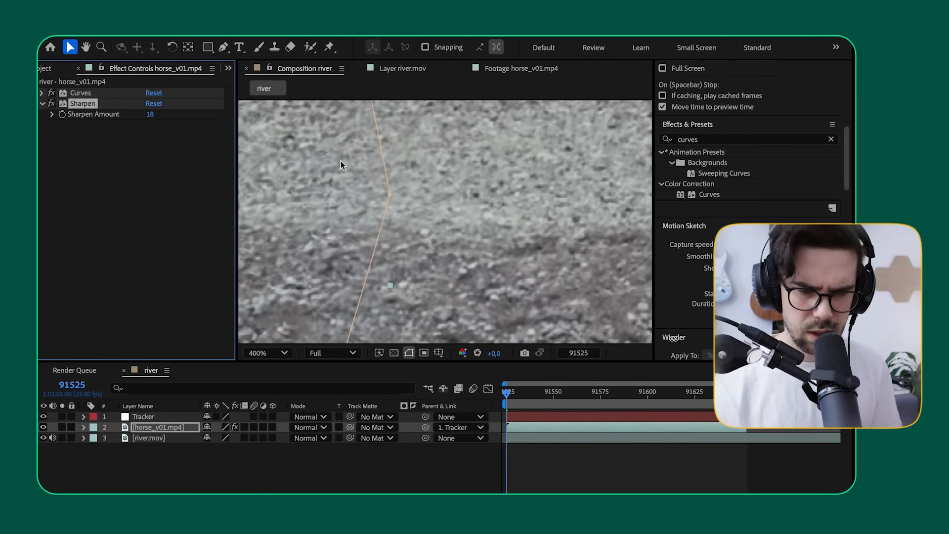
Step: Play back the sharpened horse close up and in the whole frame to check its match, and return to frame 91525
scroll(340, 161, down, 2)
key(space)
drag(340, 183, 450, 145)
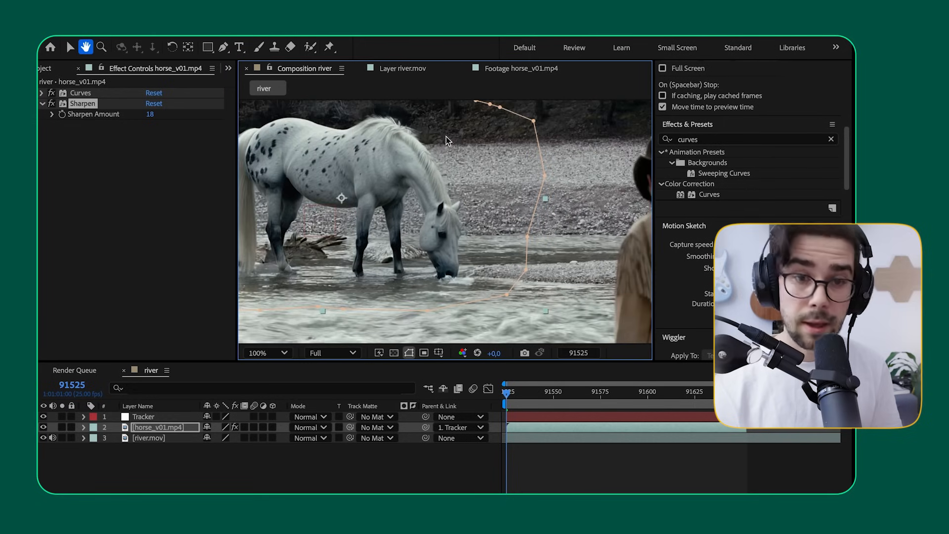
click(42, 104)
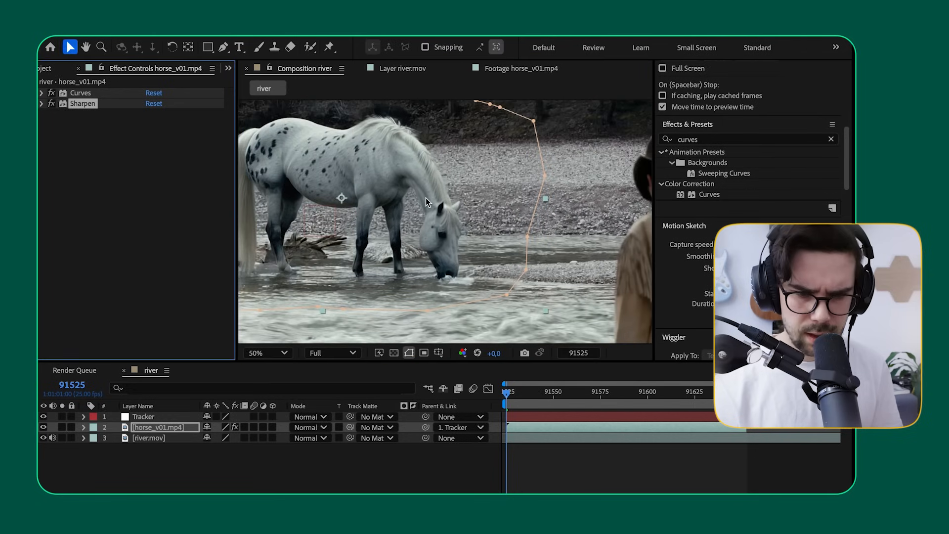
scroll(425, 198, down, 2)
click(221, 479)
key(space)
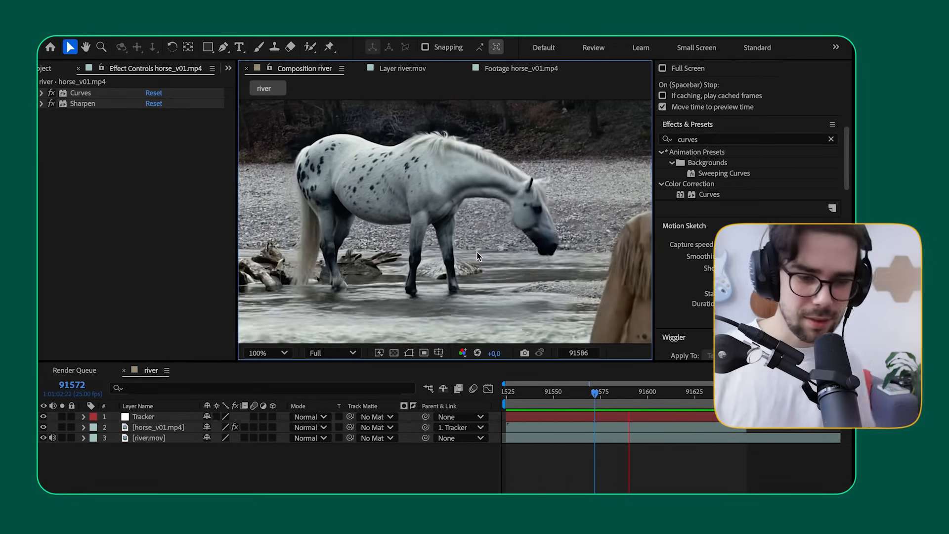
scroll(468, 250, down, 3)
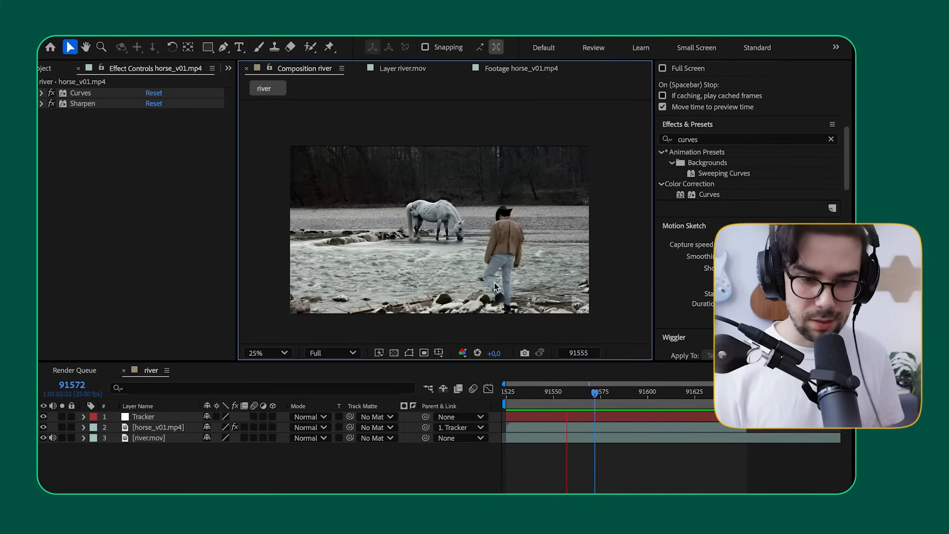
key(space)
click(503, 392)
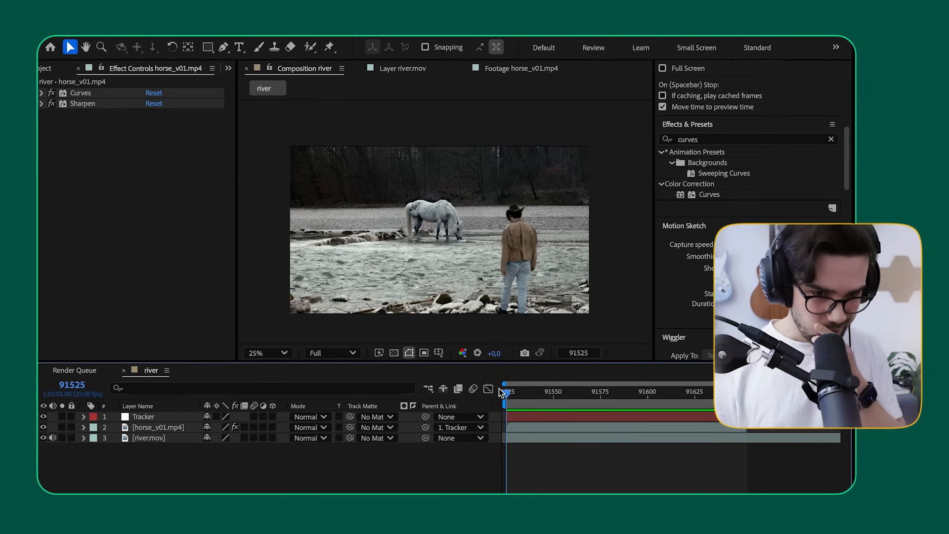
Step: Open the horse_v01.mp4 layer on its own and paint Roto Brush foreground strokes over the horse's legs, body, neck and head
key(period)
key(period)
key(comma)
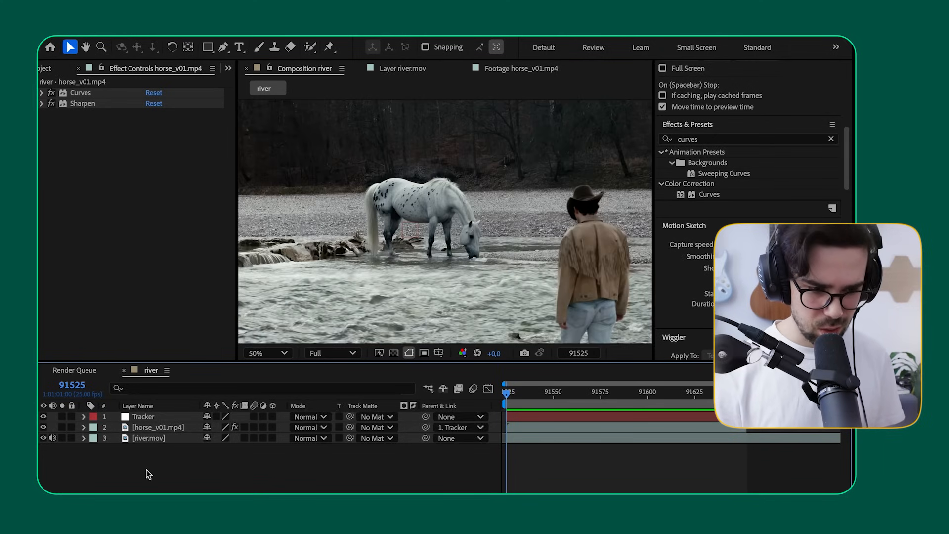
double_click(126, 427)
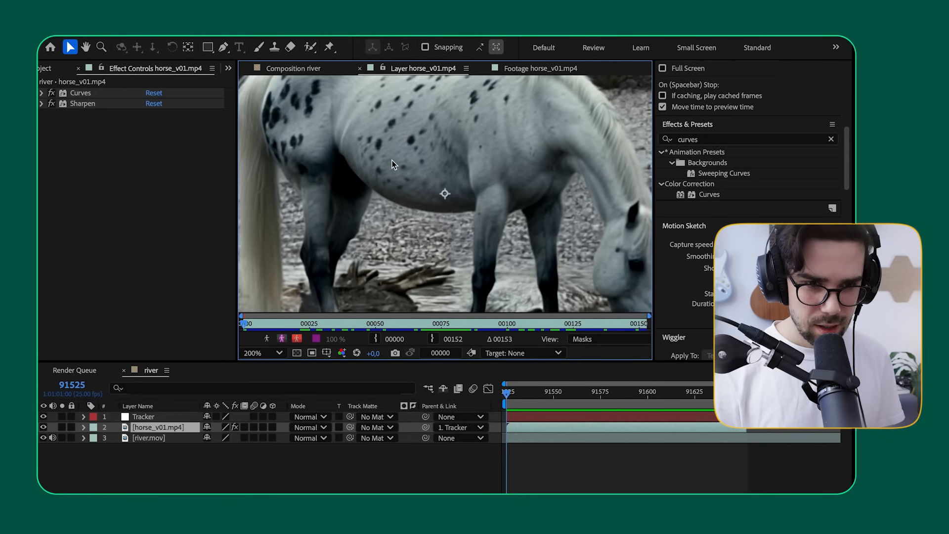
key(comma)
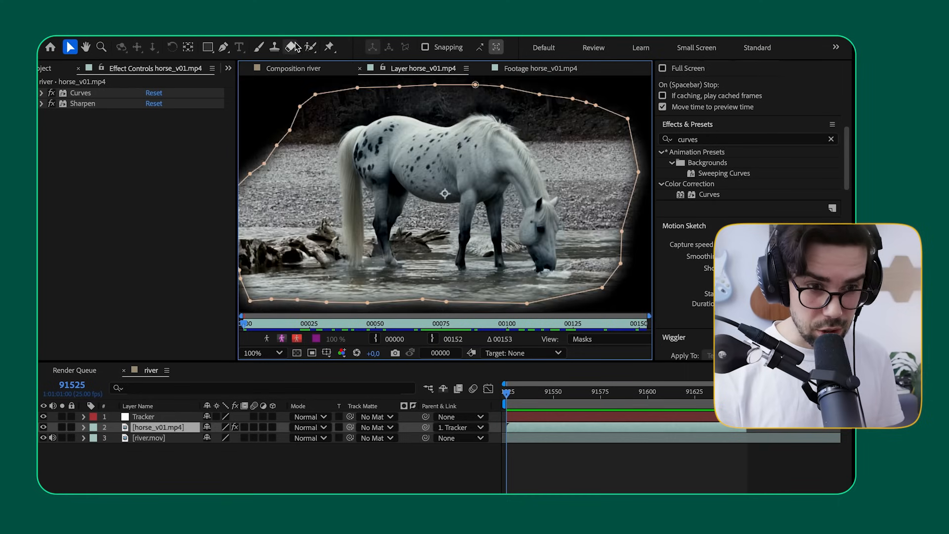
click(310, 48)
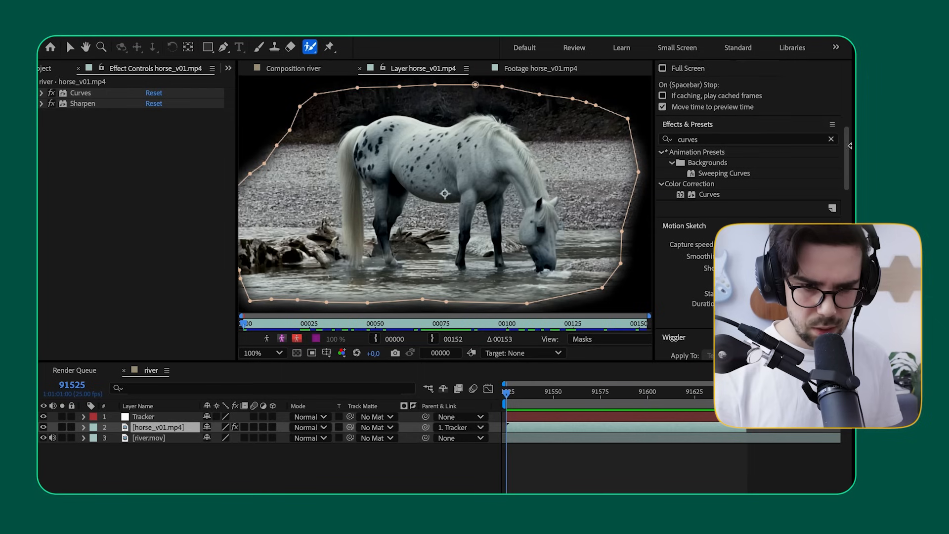
drag(382, 211, 387, 256)
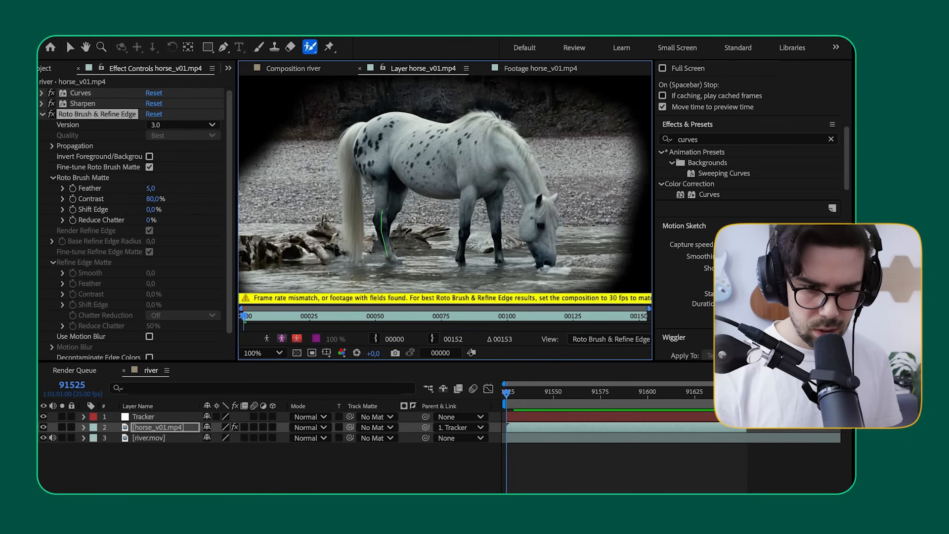
drag(531, 180, 543, 243)
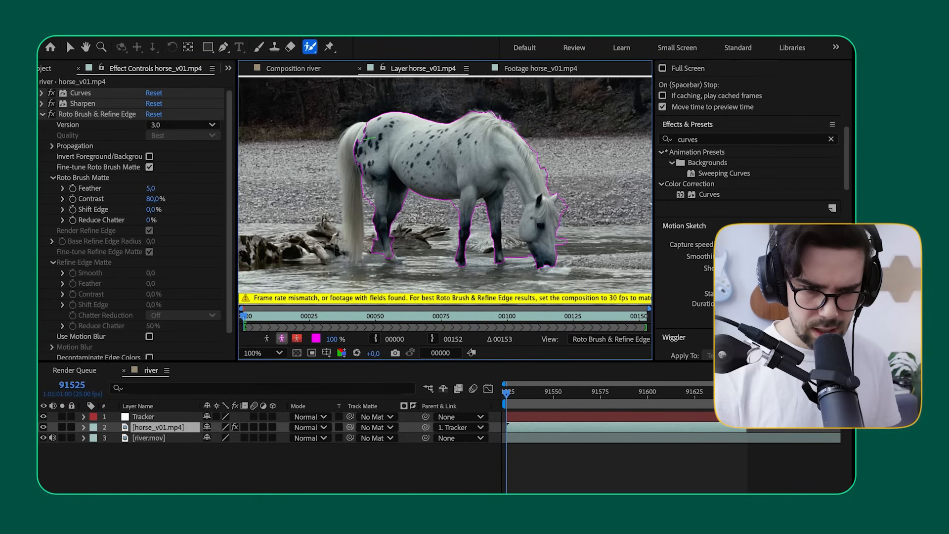
Step: Add the tail to the Roto Brush selection and subtract the gravel behind the tail and between the tail and hind leg
drag(352, 235, 354, 247)
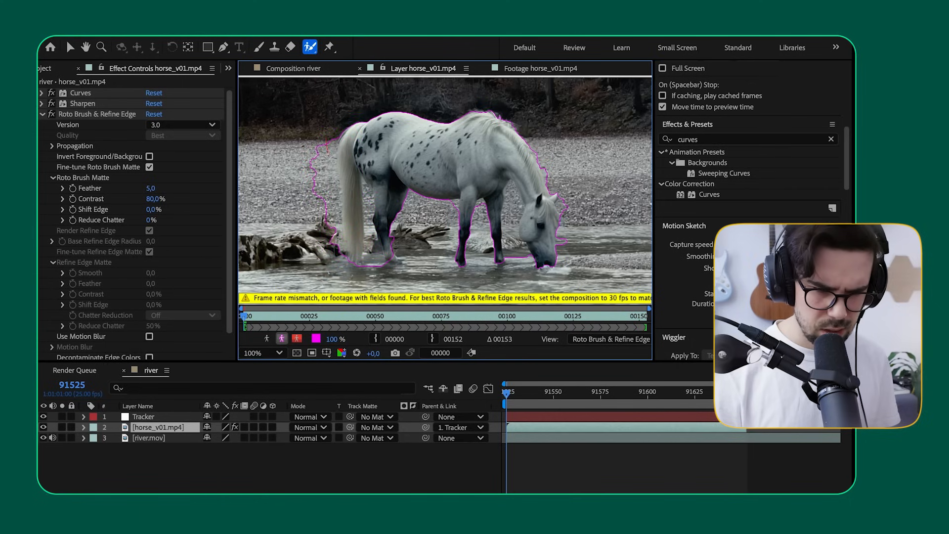
drag(327, 141, 326, 217)
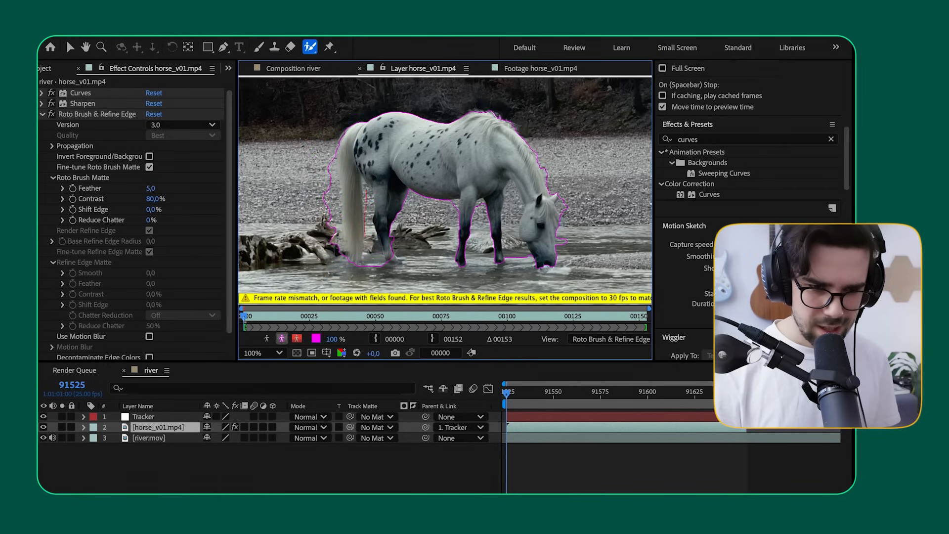
drag(366, 190, 374, 266)
drag(334, 171, 335, 242)
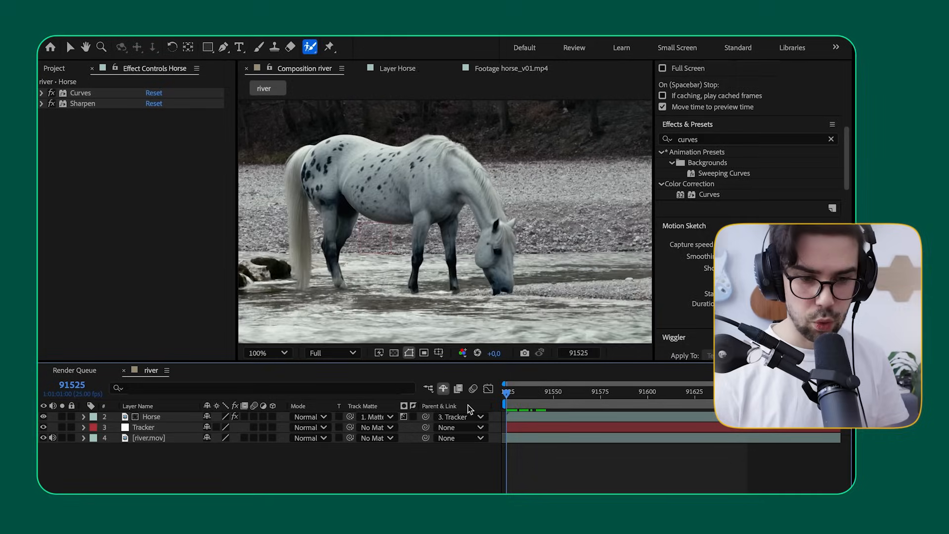
Step: Hide the river.mov layer and play back the cut-out horse on black to check its matte edges
click(43, 438)
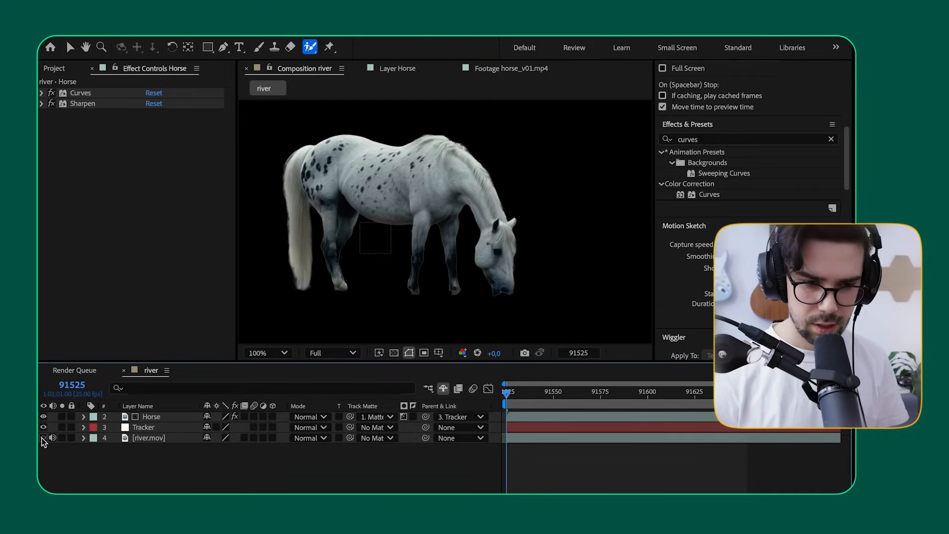
key(space)
scroll(339, 239, down, 1)
scroll(340, 240, up, 1)
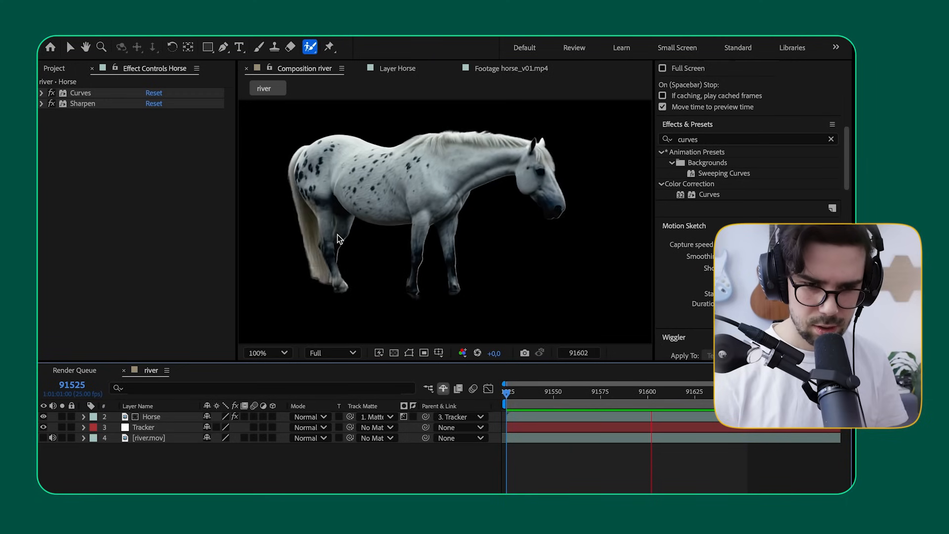
Step: Show the river.mov layer again and play back the rotoscoped horse over the river, stopping at frame 91602 near the hooves
click(44, 438)
scroll(457, 256, down, 1)
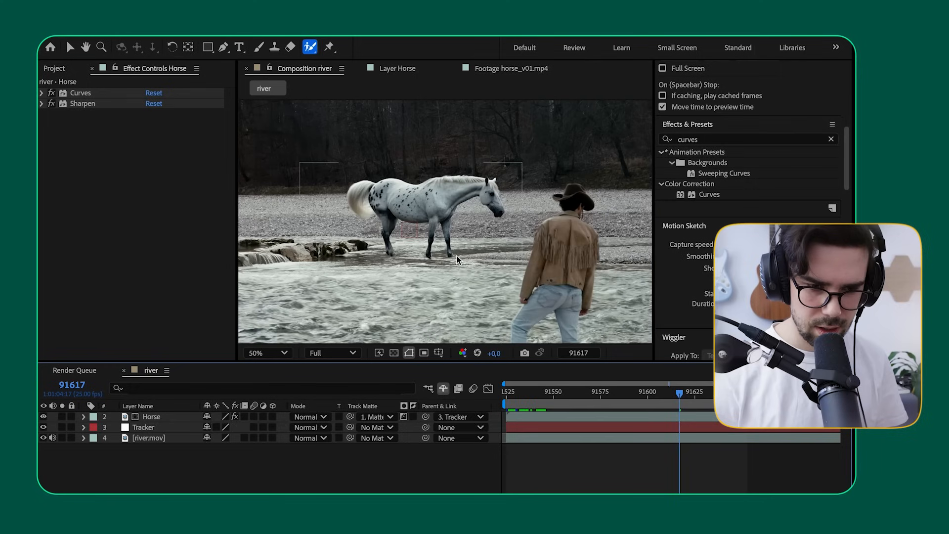
key(space)
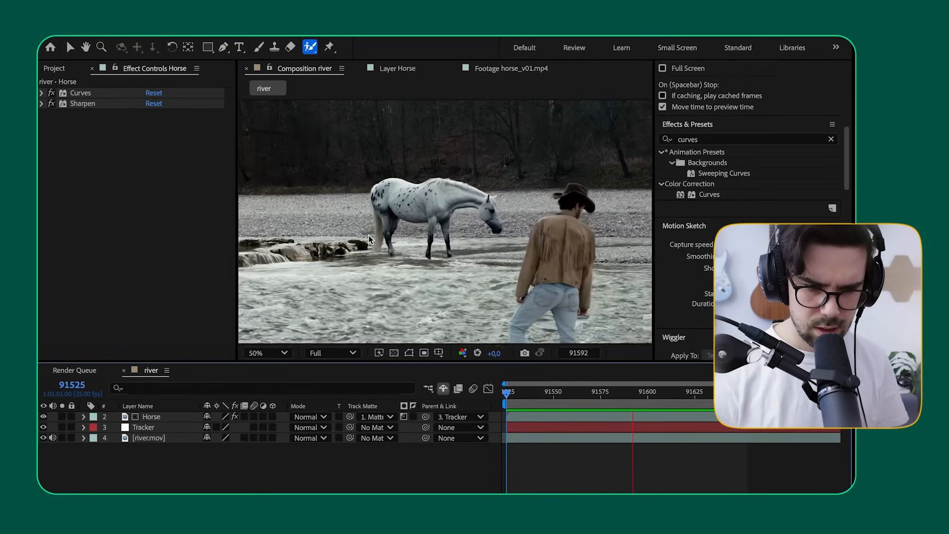
scroll(374, 250, up, 2)
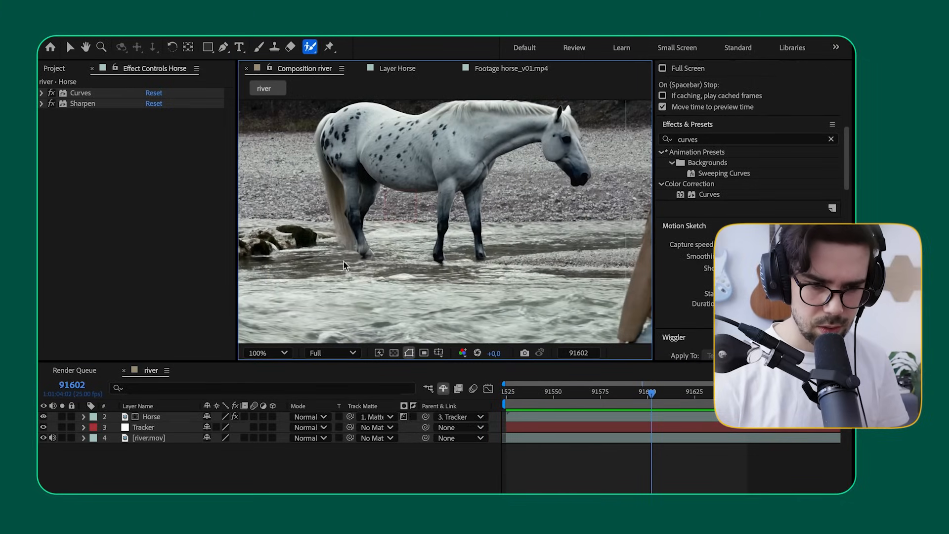
Step: Duplicate the Horse layer and set the copy's track matte to No Matte
click(152, 420)
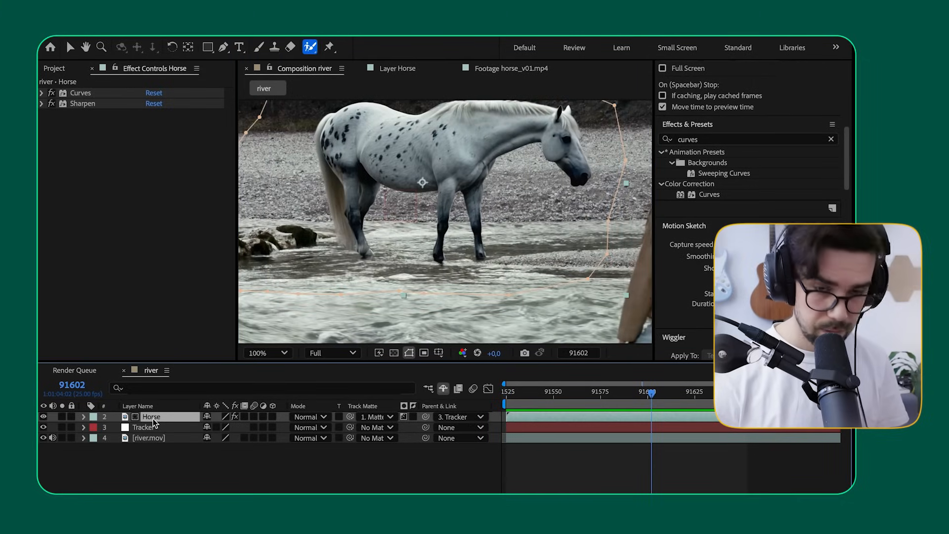
key(ctrl+d)
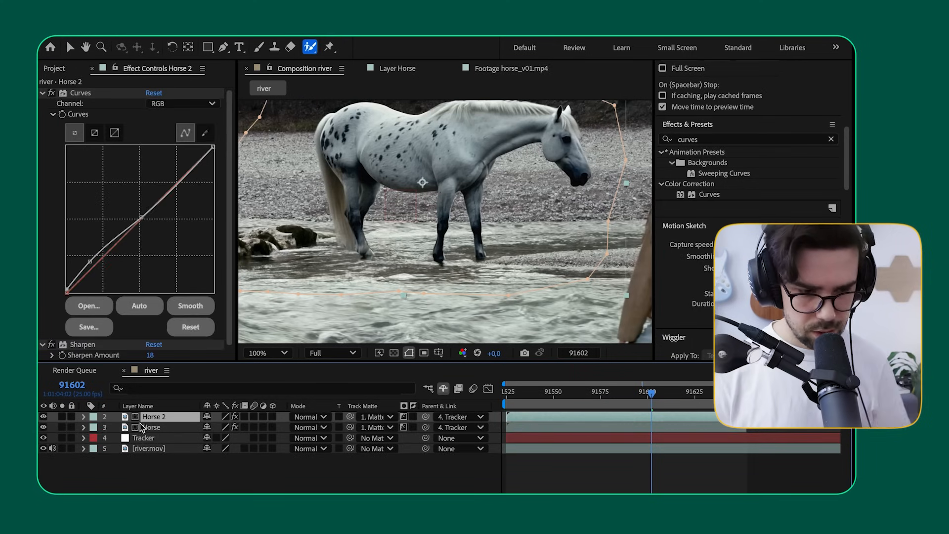
click(82, 94)
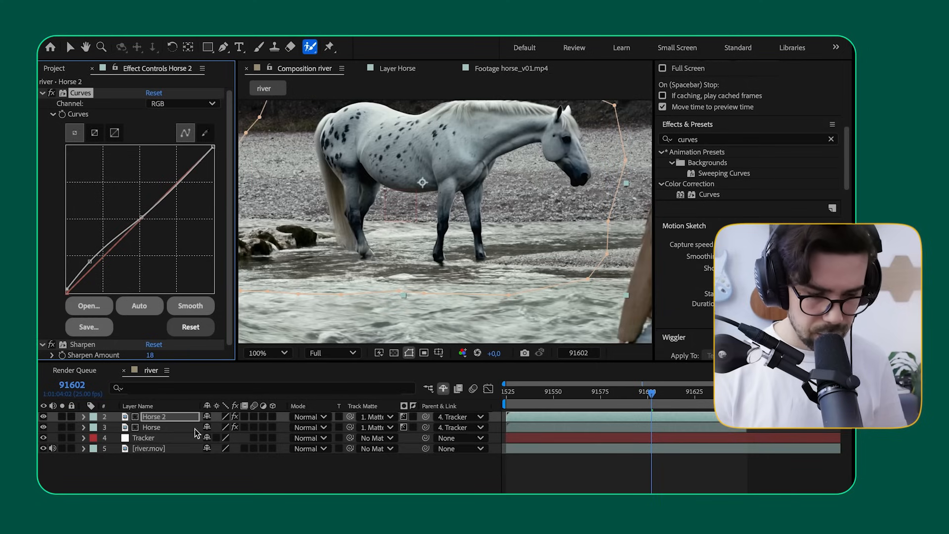
click(391, 418)
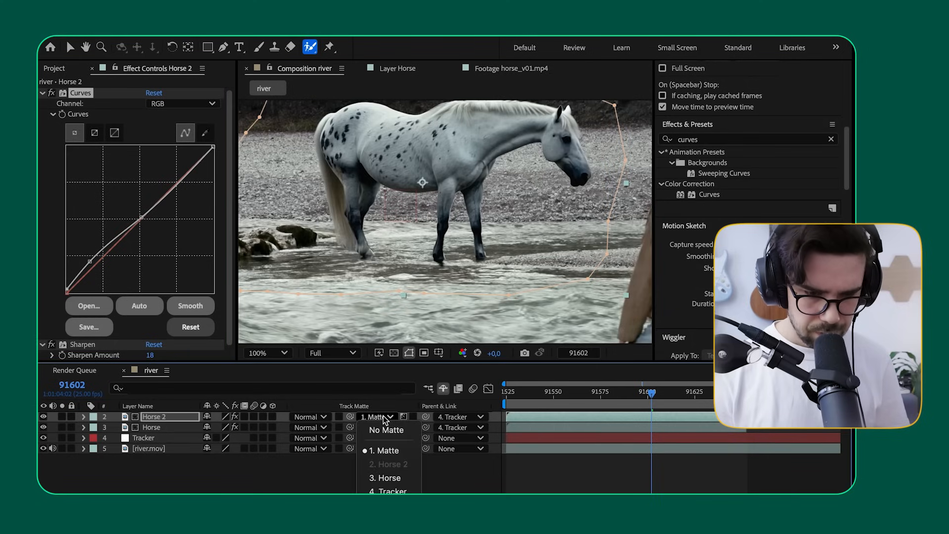
click(388, 430)
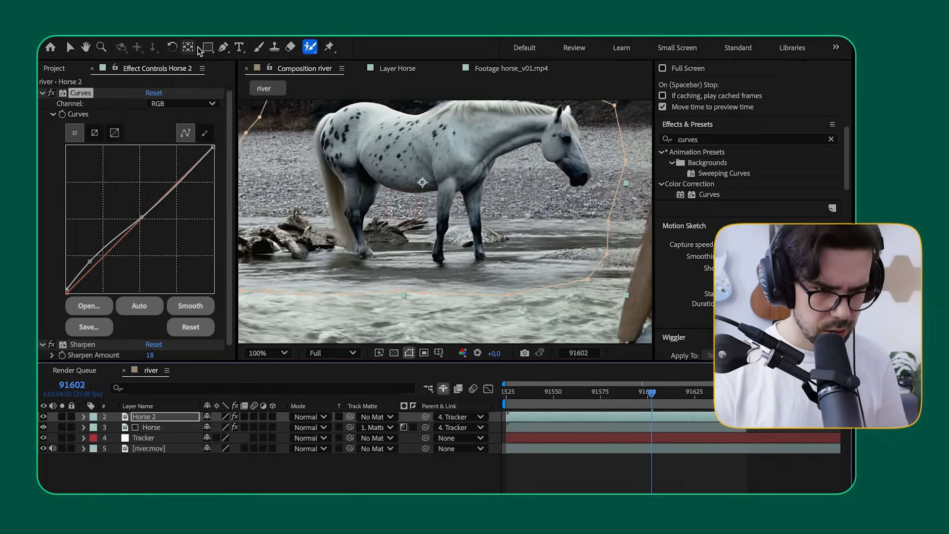
Step: Replace the mask on the Horse 2 layer with a wide rectangular mask around the lower legs and the water at the hooves
click(149, 417)
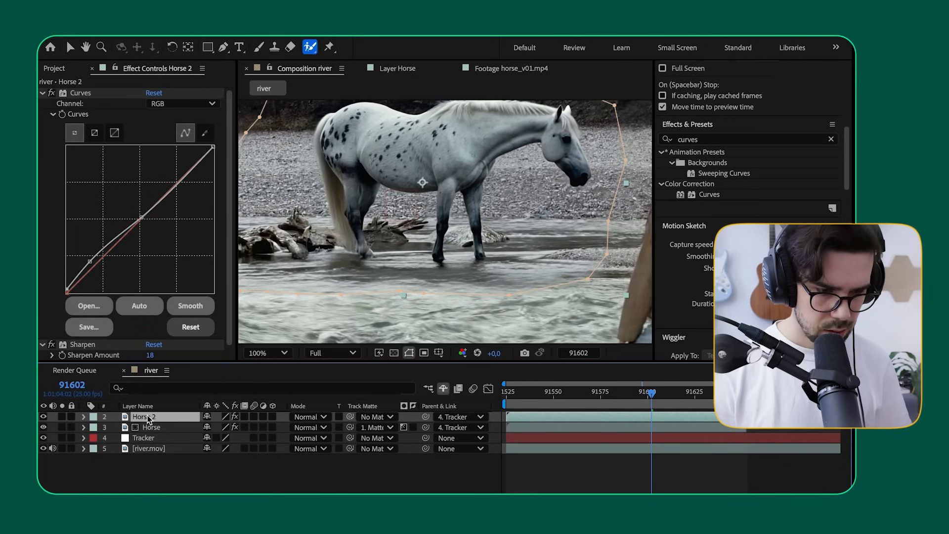
key(m)
click(138, 428)
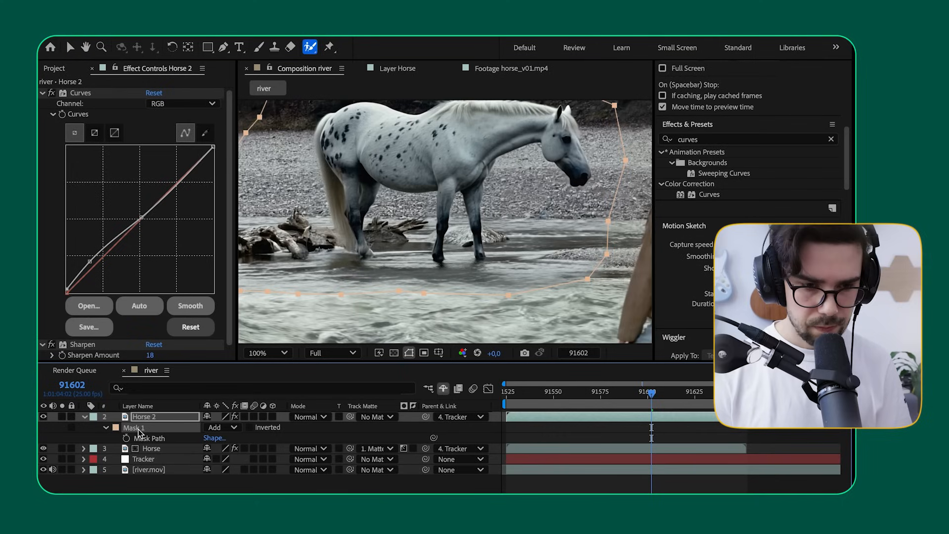
key(Delete)
click(207, 47)
drag(245, 234, 592, 285)
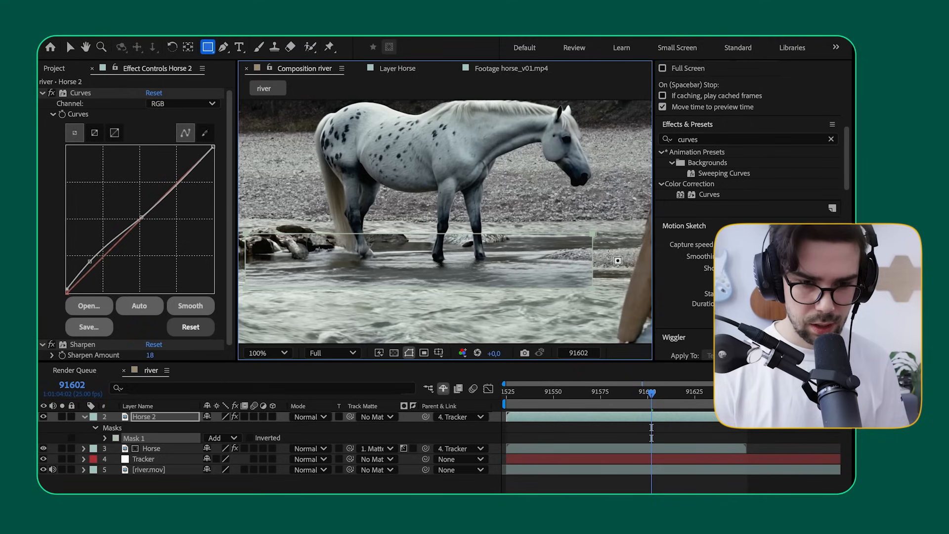
Step: Feather the rectangular mask on Horse 2 by 71 pixels and shift it slightly down over the water
click(158, 416)
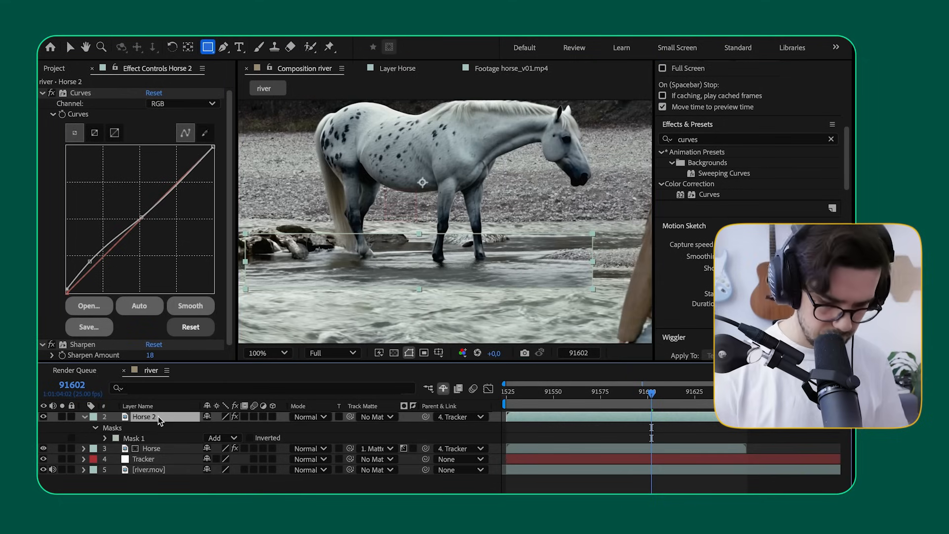
key(u)
key(m)
key(m)
drag(219, 450, 266, 450)
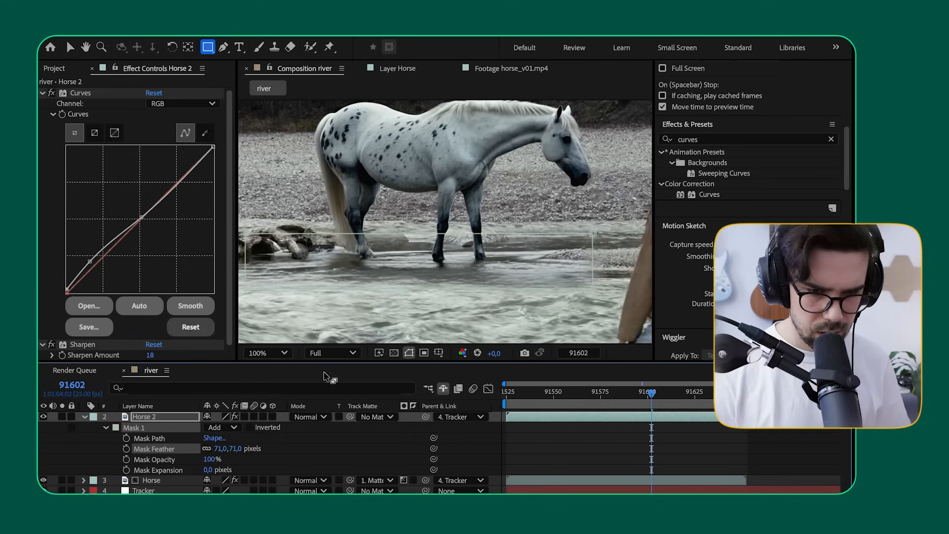
click(139, 428)
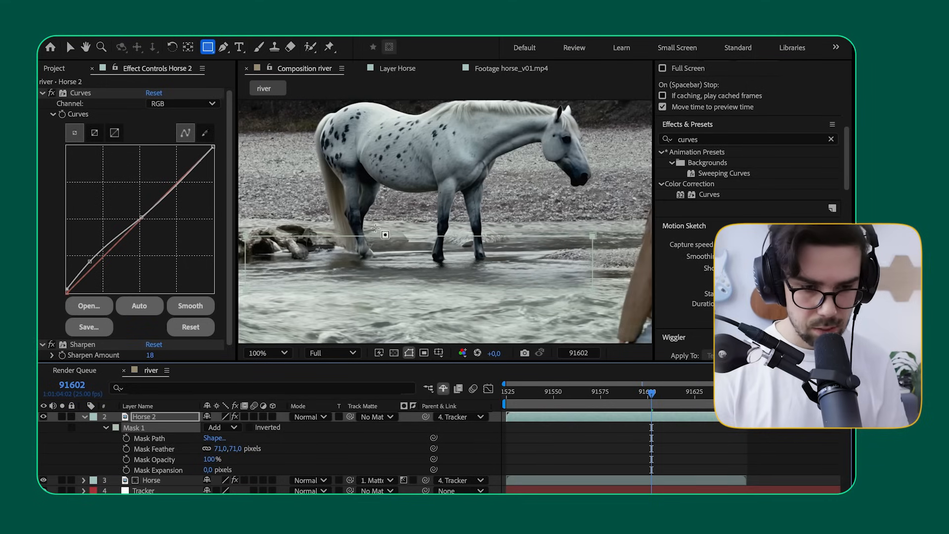
click(139, 417)
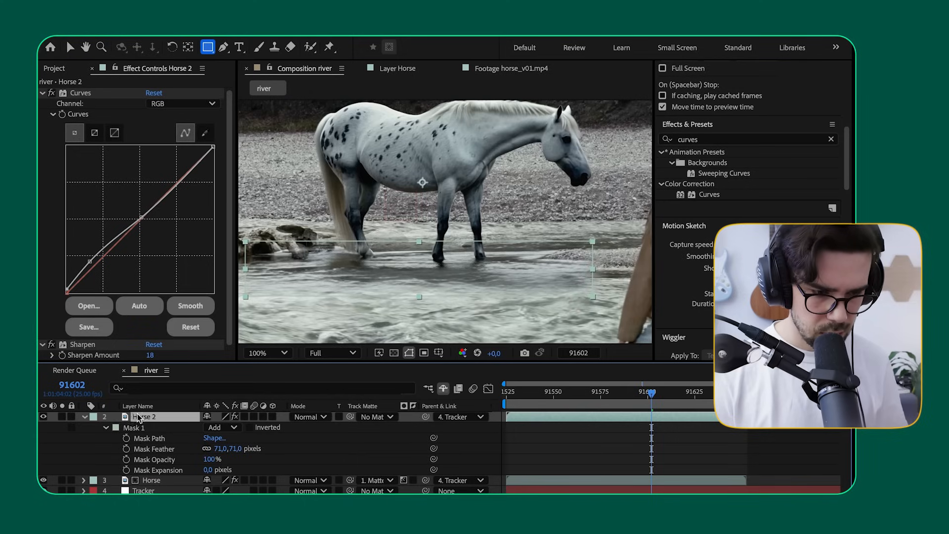
click(83, 417)
click(161, 476)
Step: Play the composite from frame 91525 with the Horse 2 layer shown and hidden to compare the water around the hooves
drag(565, 394, 496, 402)
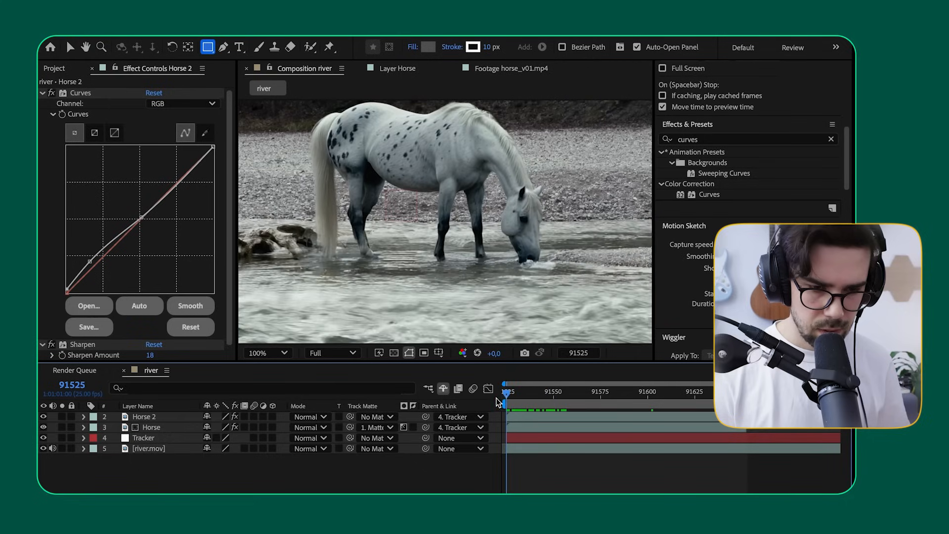
key(space)
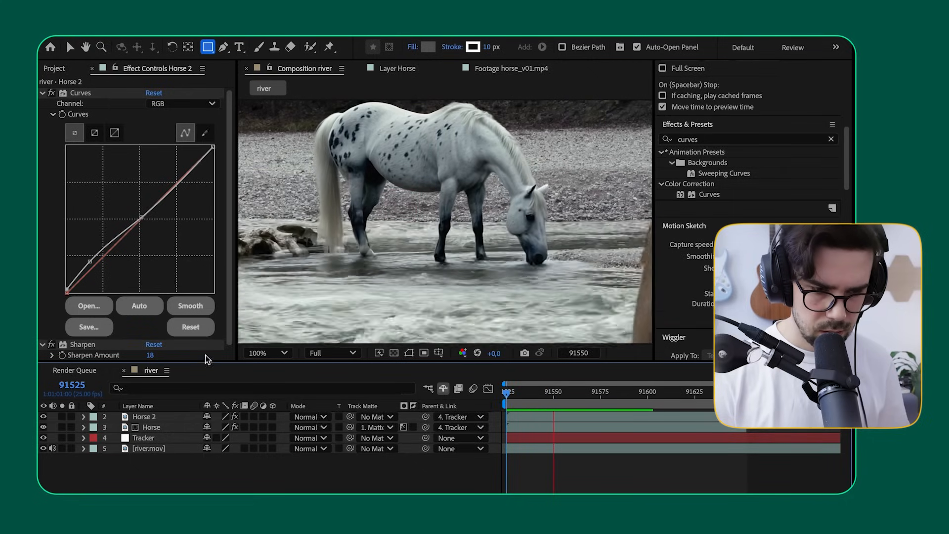
click(43, 416)
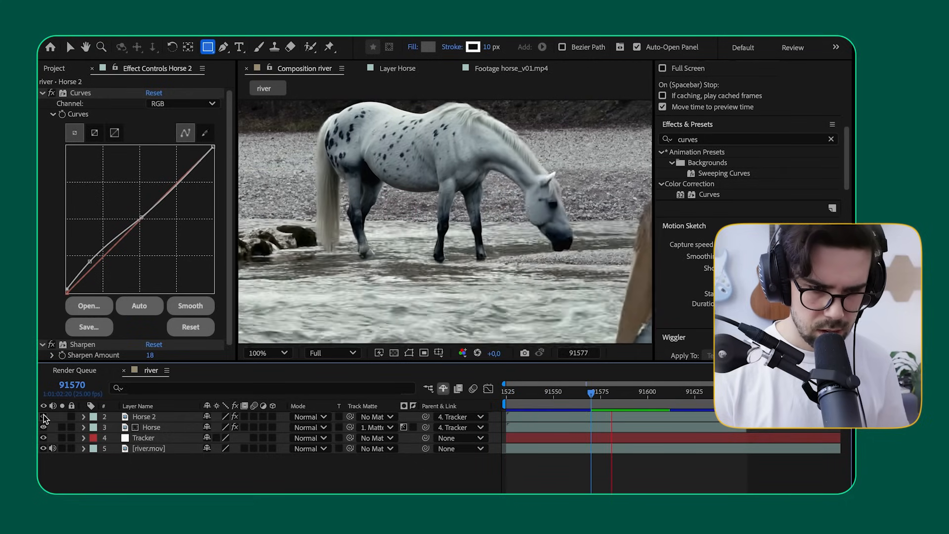
key(space)
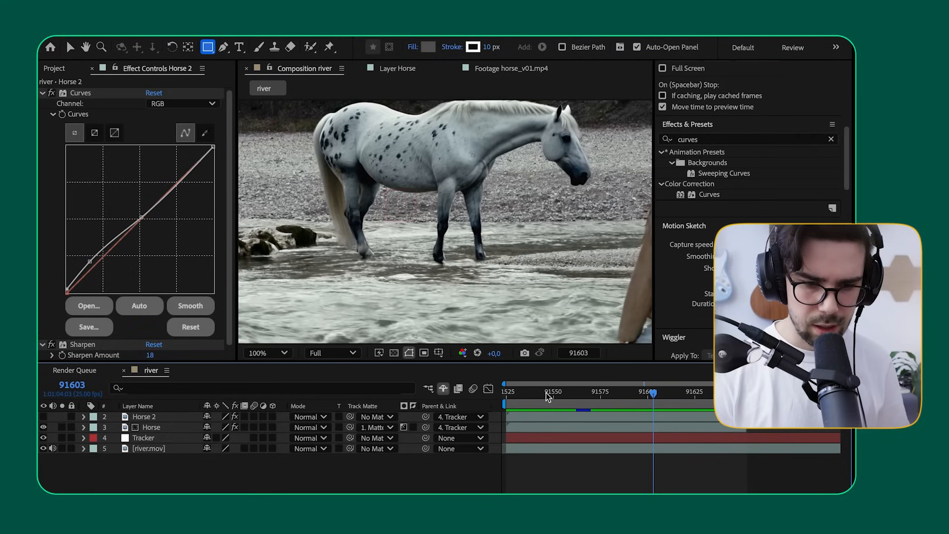
drag(547, 396, 495, 396)
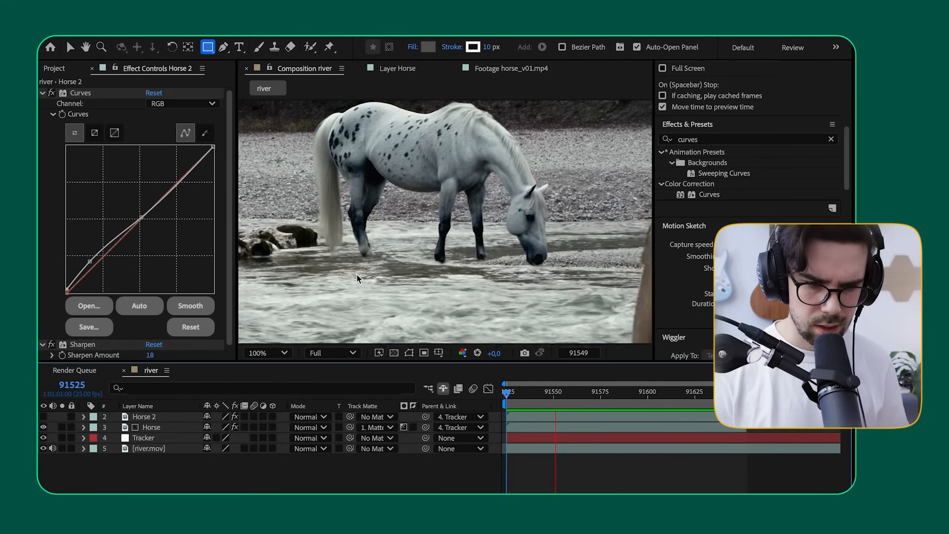